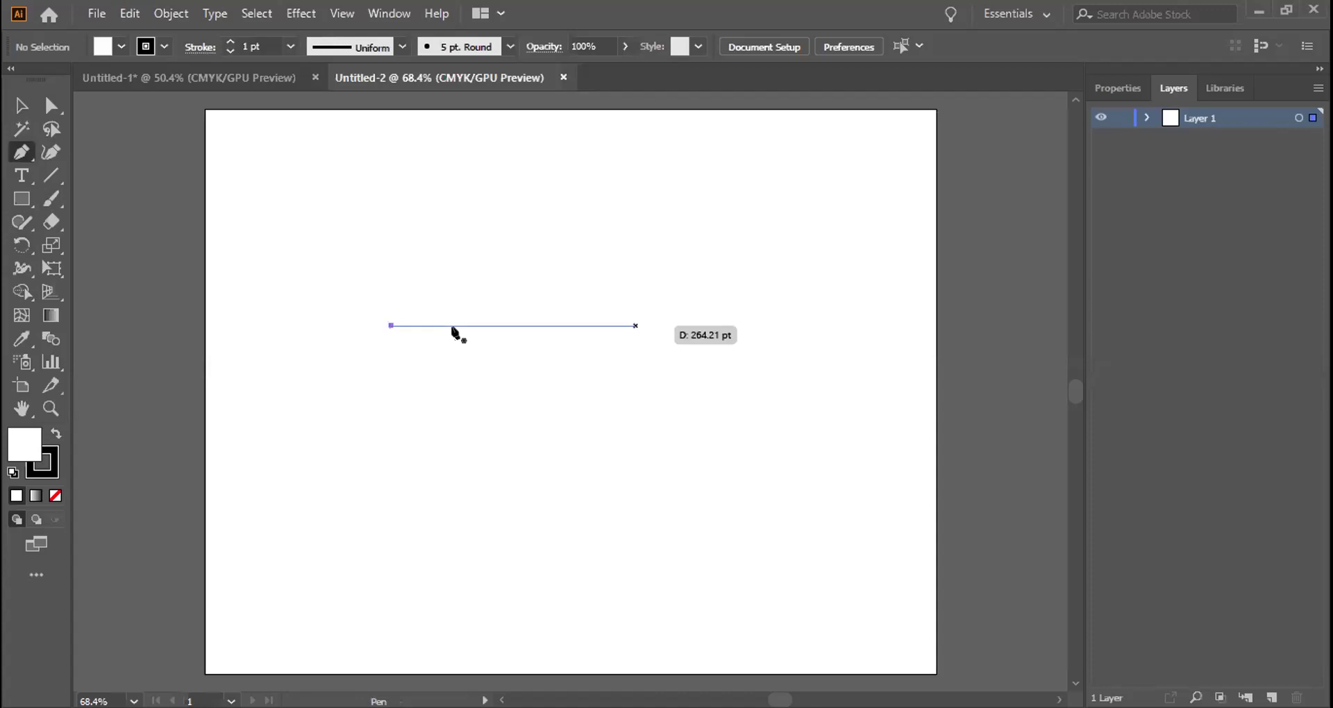
Draw a closed rectangular path about 280 pt wide and 167 pt high near the artboard's centre with the Pen tool.
mouse_move(636, 326)
left_mouse_down()
mouse_move(625, 470)
mouse_move(650, 326)
left_mouse_up()
left_click(650, 326)
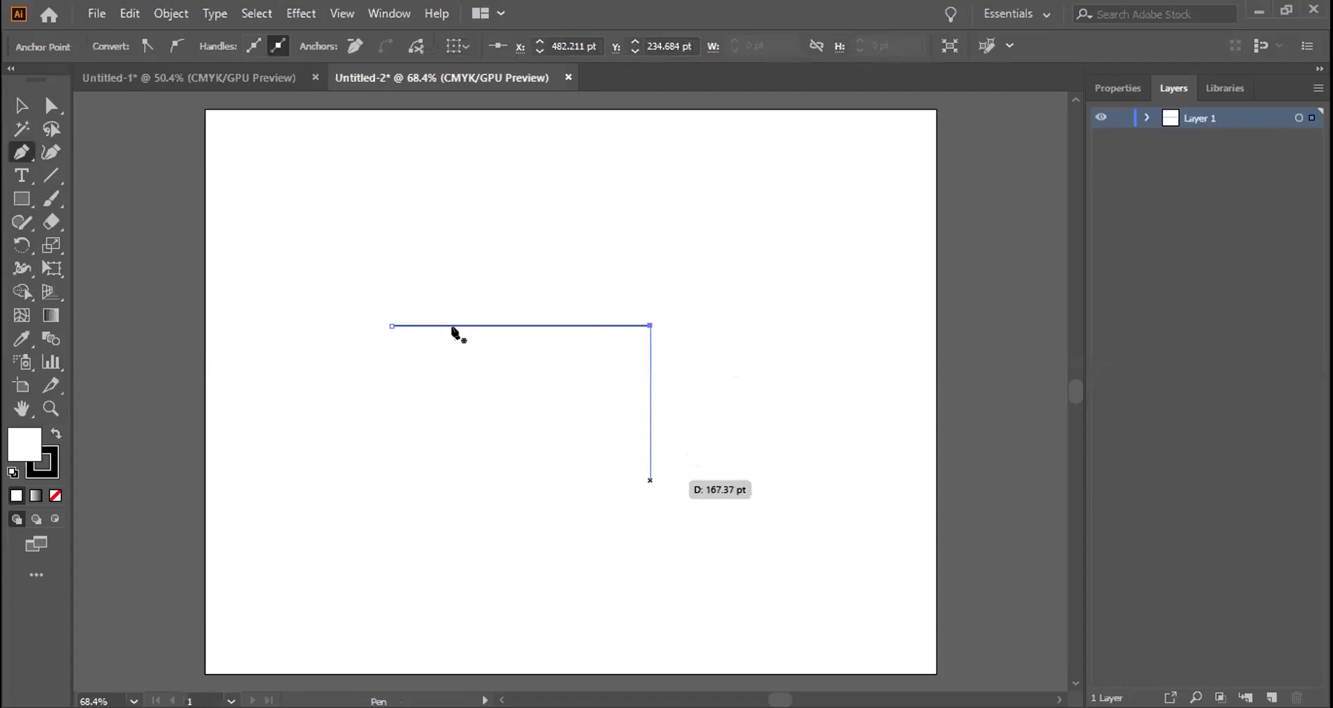
left_click(650, 480)
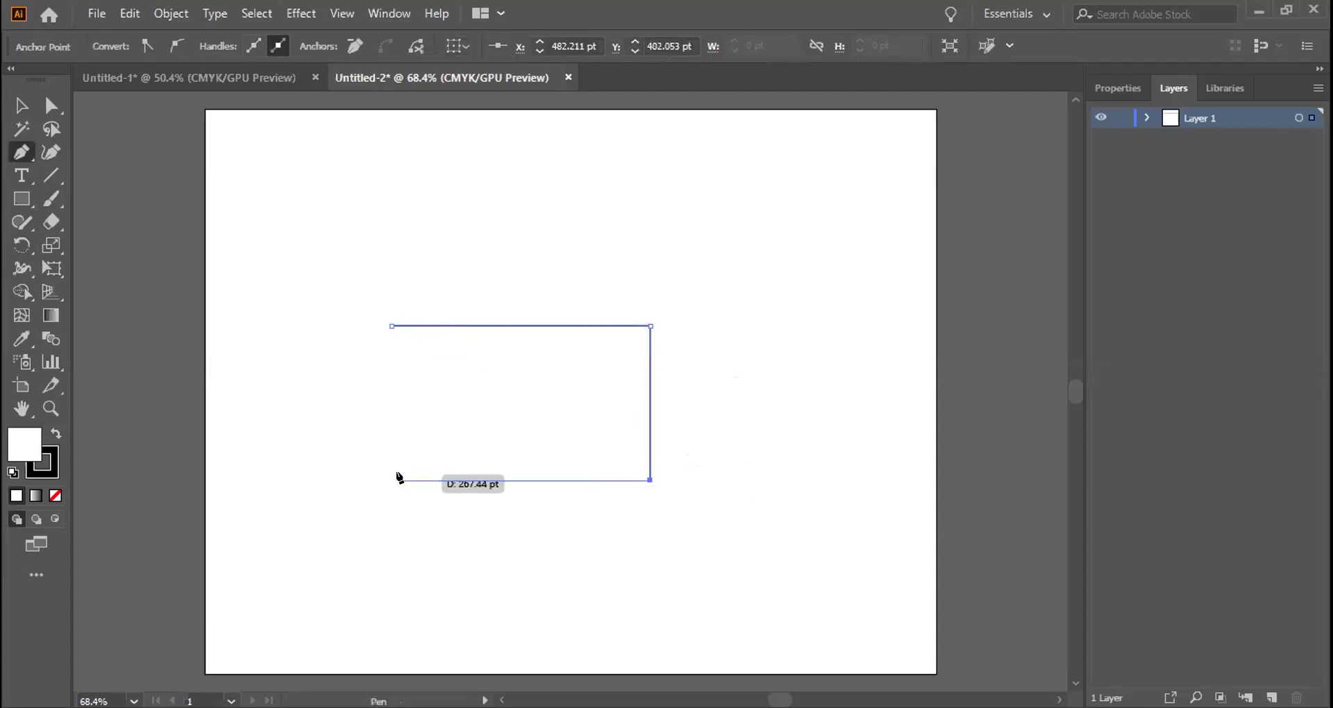
left_click(391, 478)
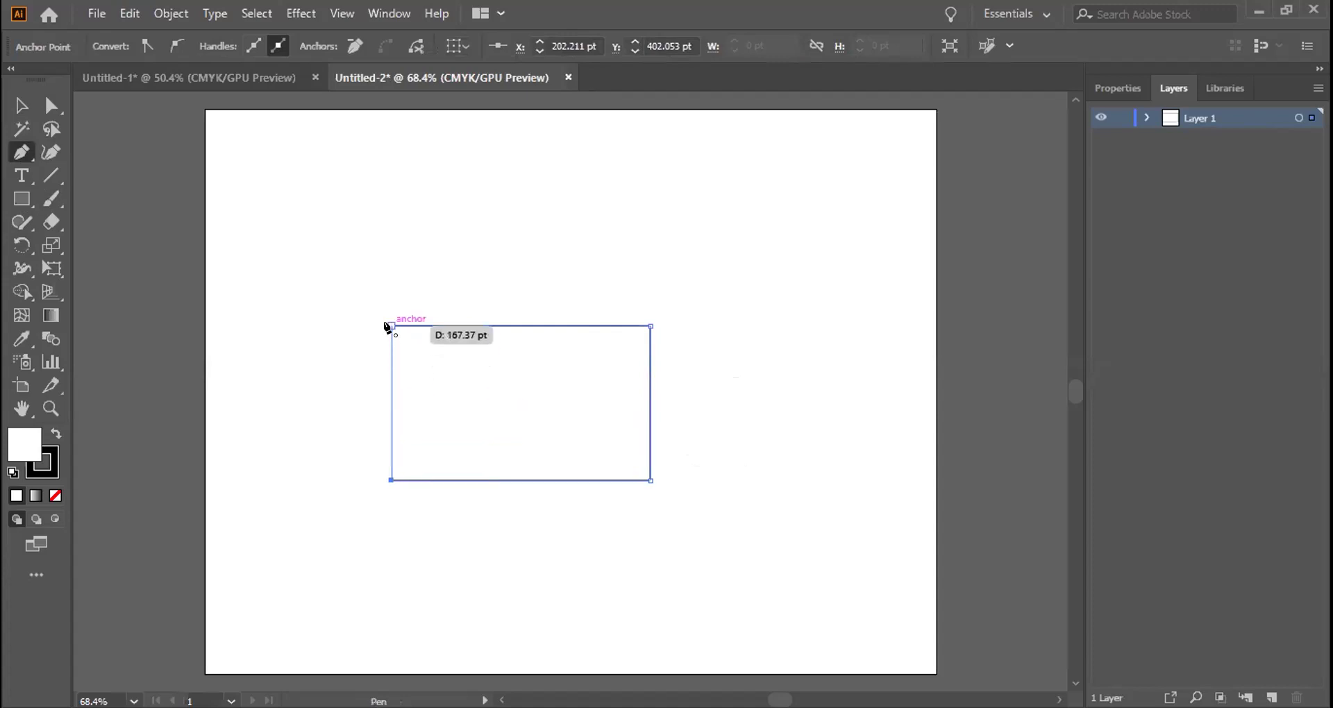
left_click(390, 325)
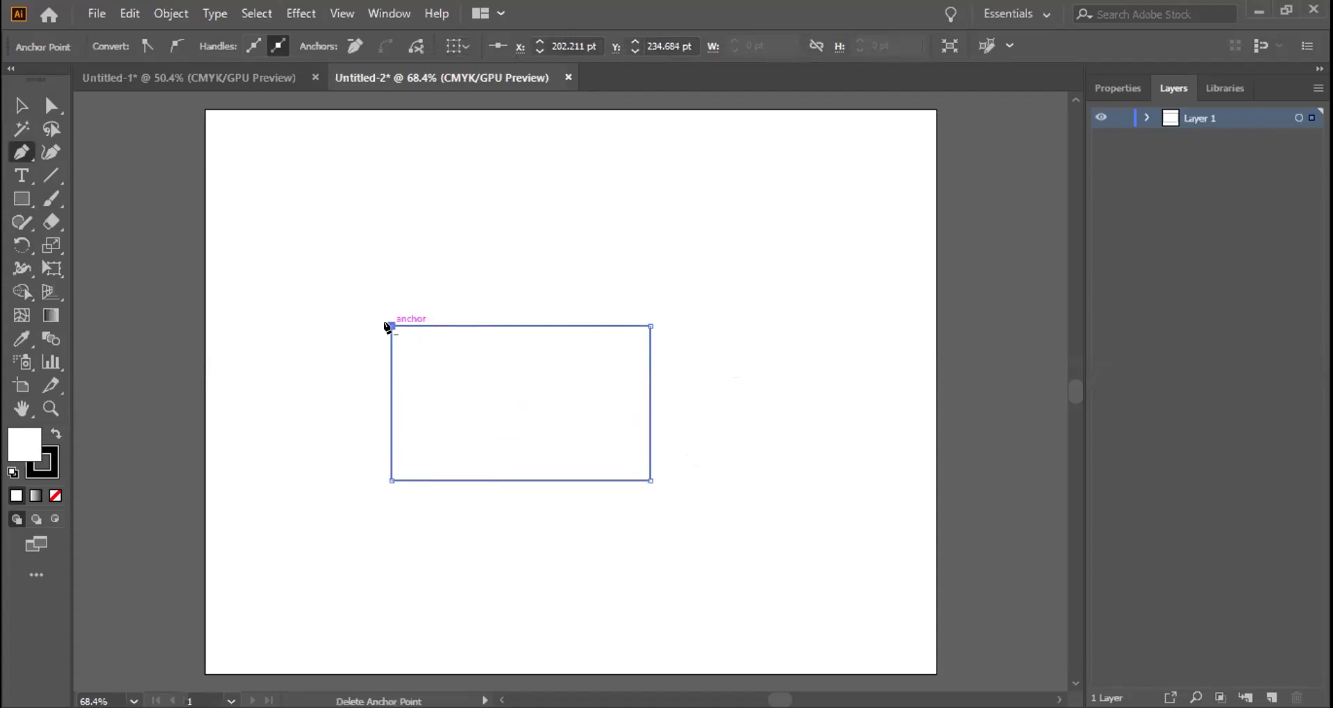
Give the rectangle no fill and a 5 pt stroke weight, and deselect it.
left_click(55, 498)
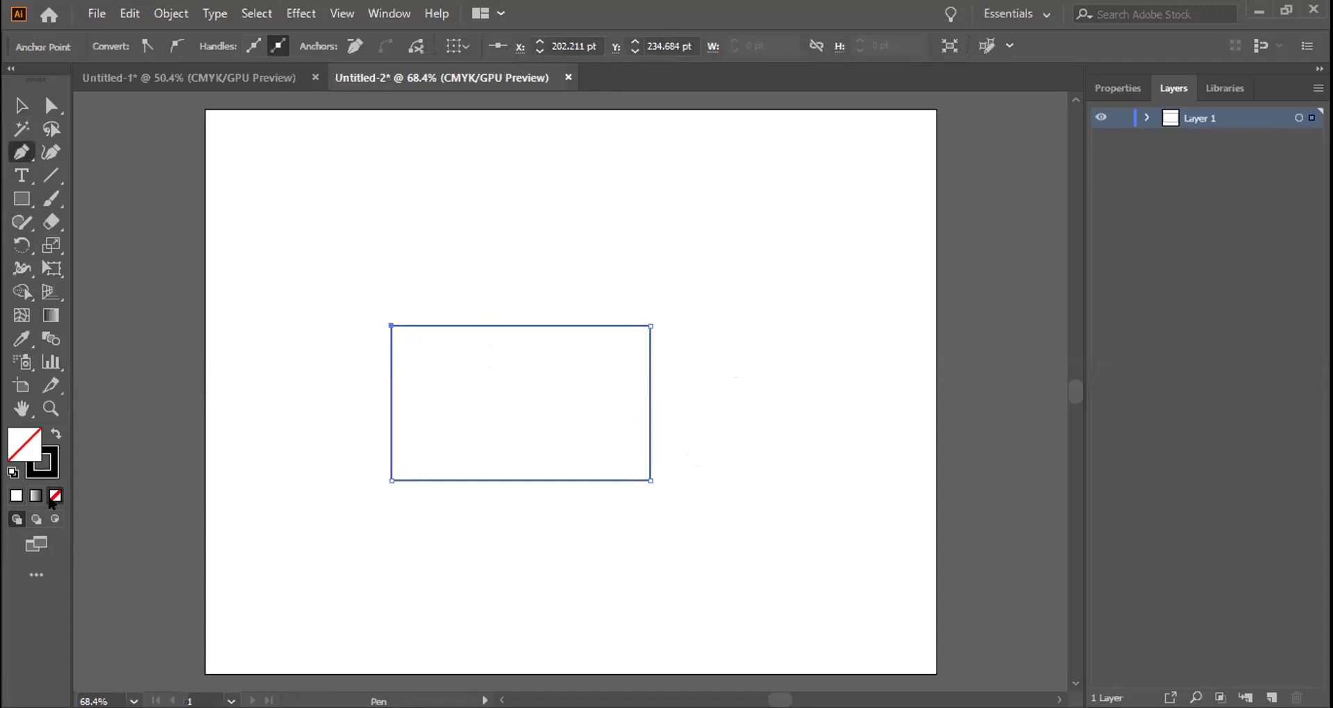
left_click(23, 105)
left_click(390, 325)
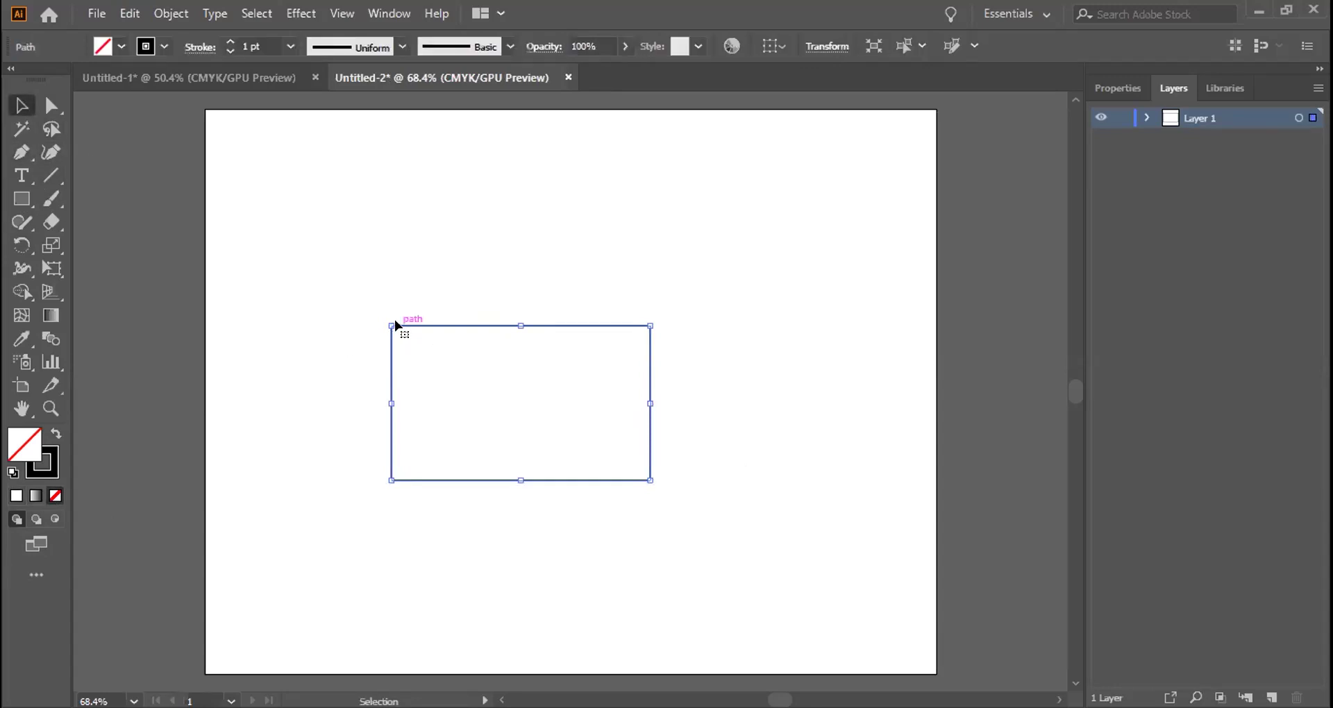
left_click(164, 45)
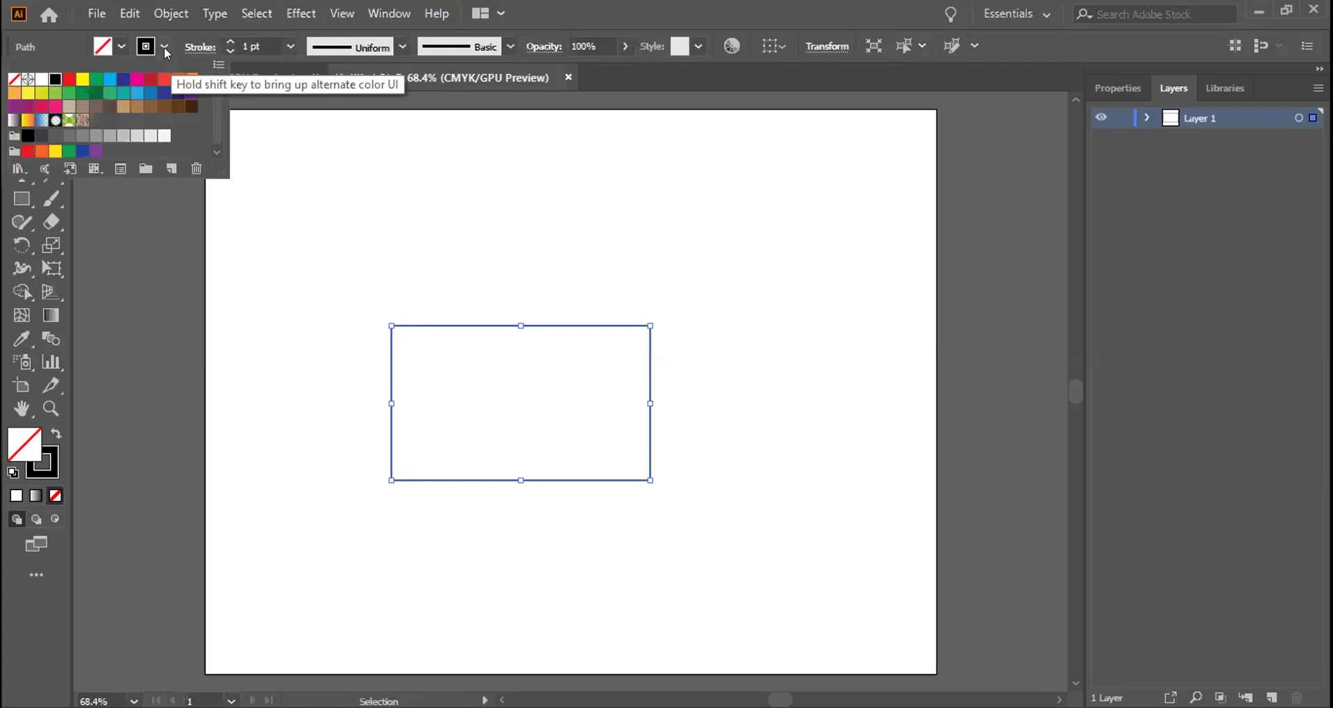
left_click(290, 50)
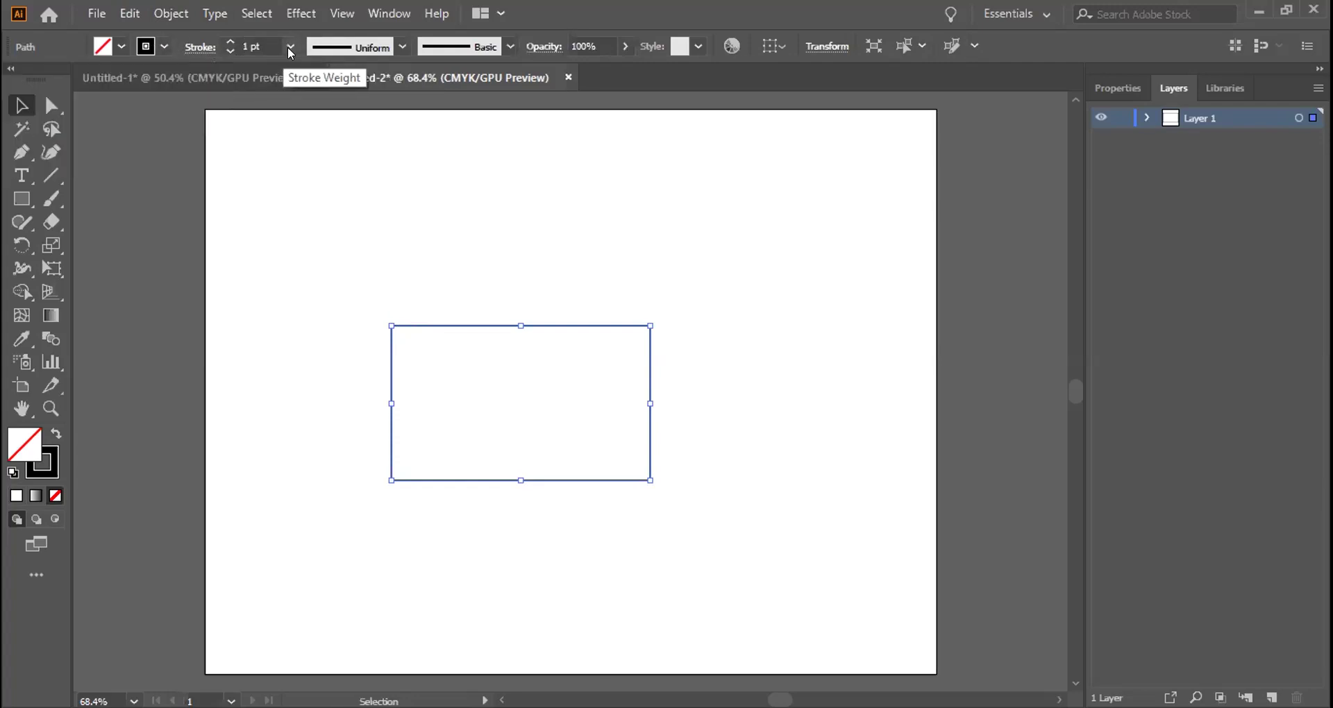
left_click(291, 50)
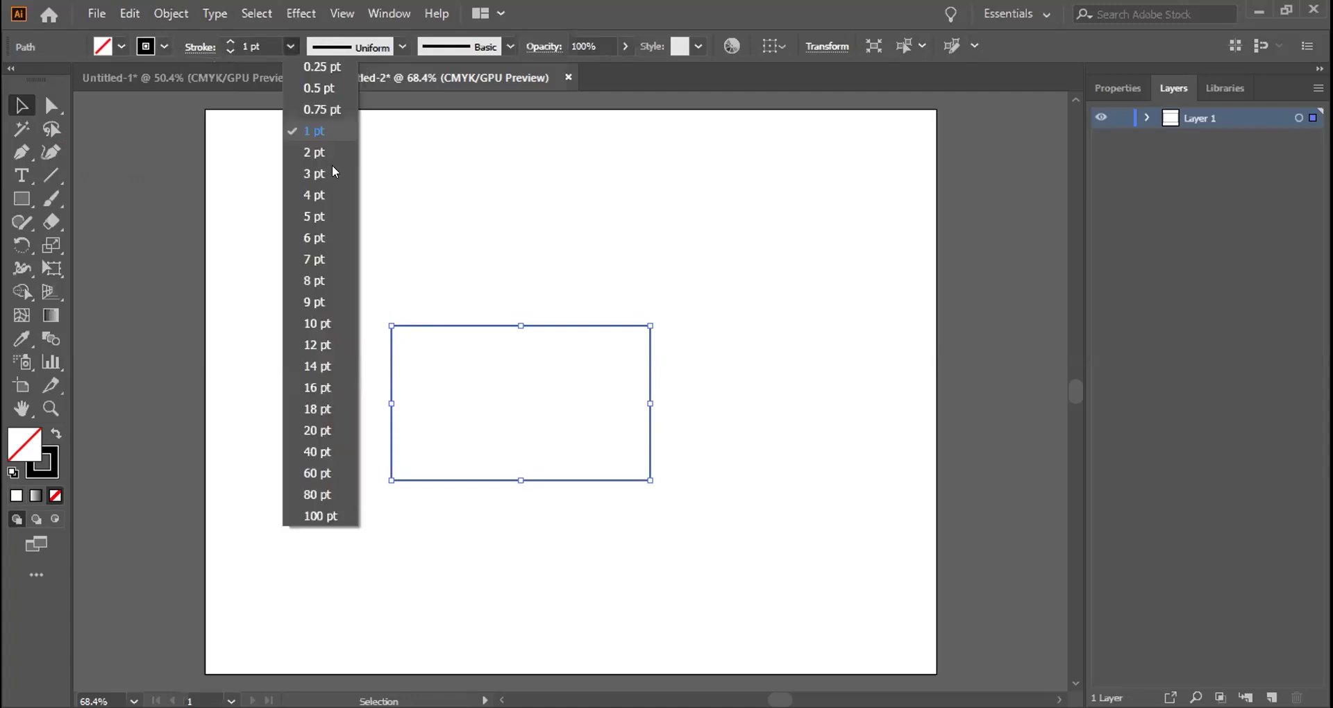
left_click(306, 220)
left_click(431, 255)
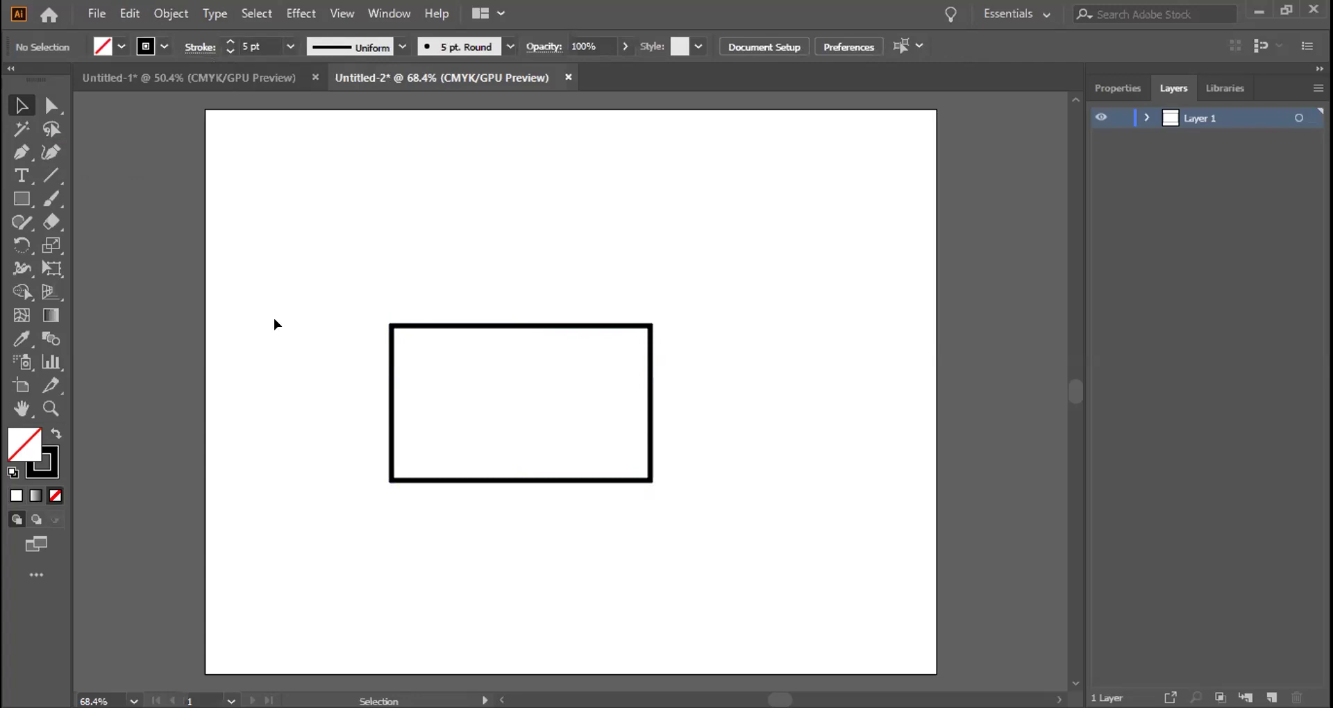
Open the gradient settings, move them off the artboard and choose the White, Black preset for the fill.
double_click(49, 311)
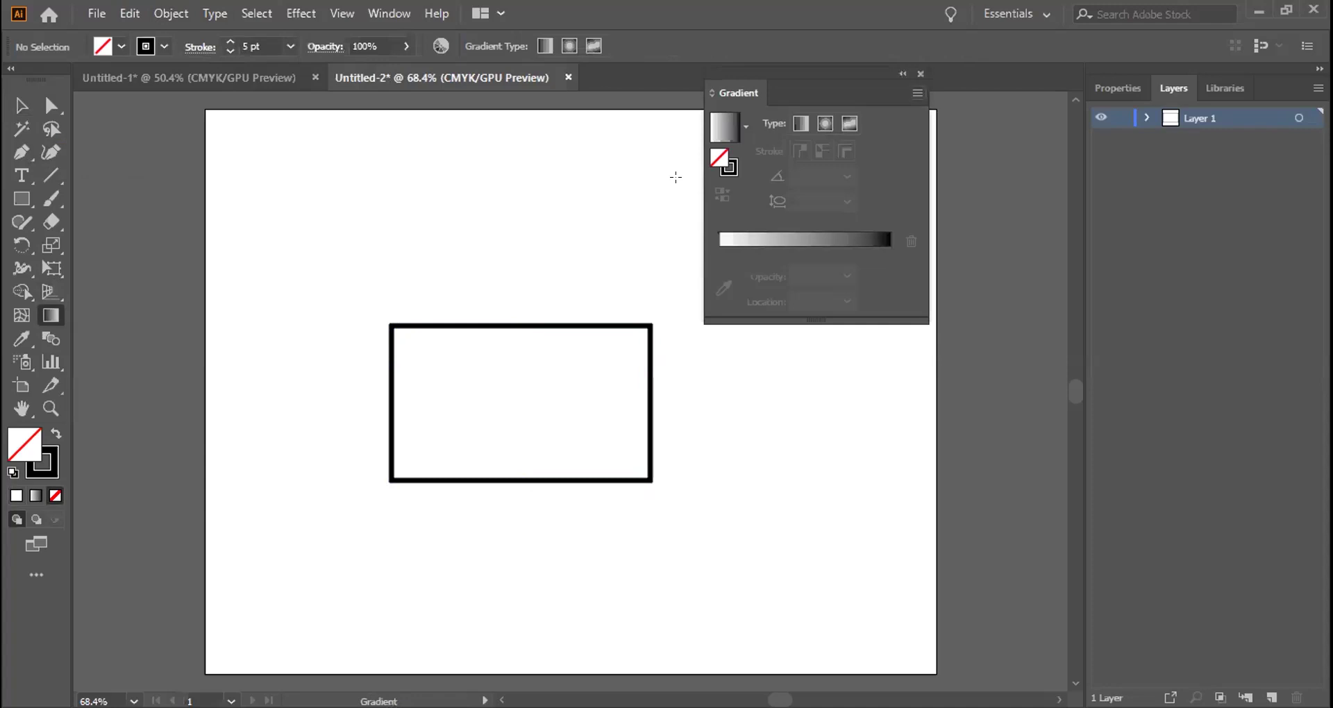
left_click_drag(870, 73, 1118, 259)
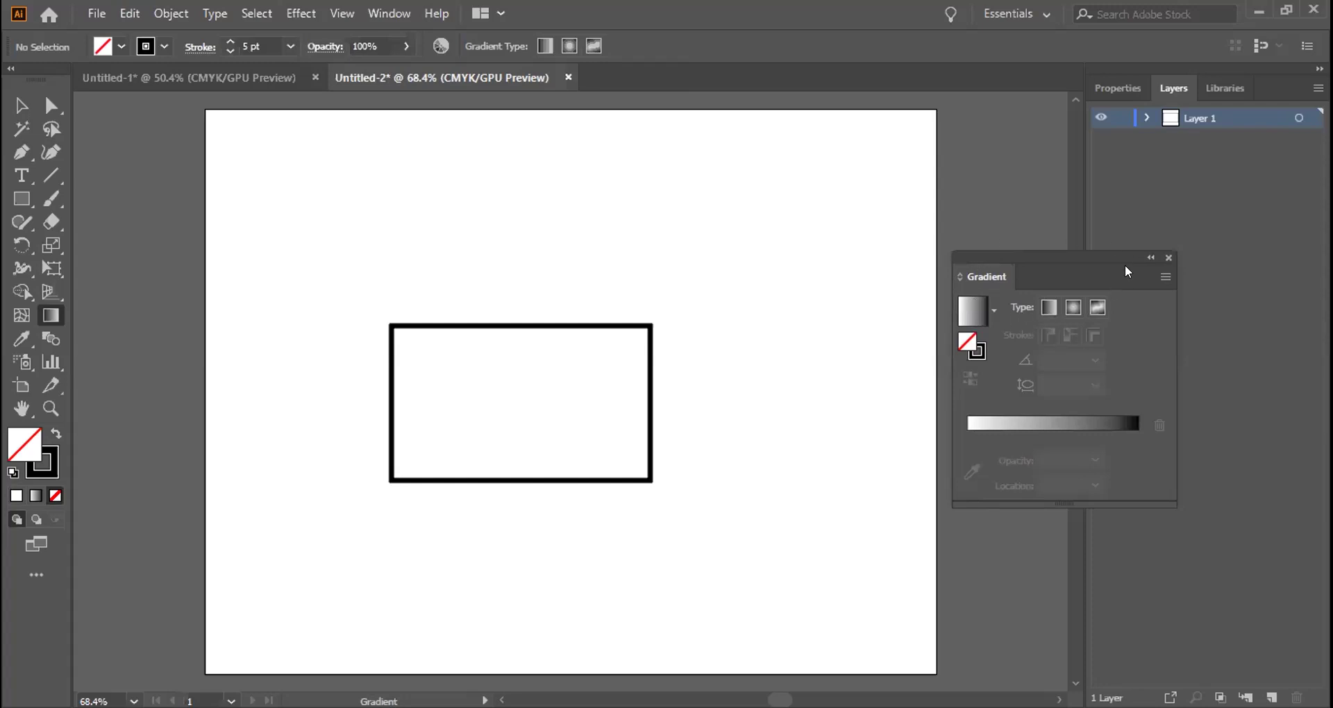
left_click(991, 313)
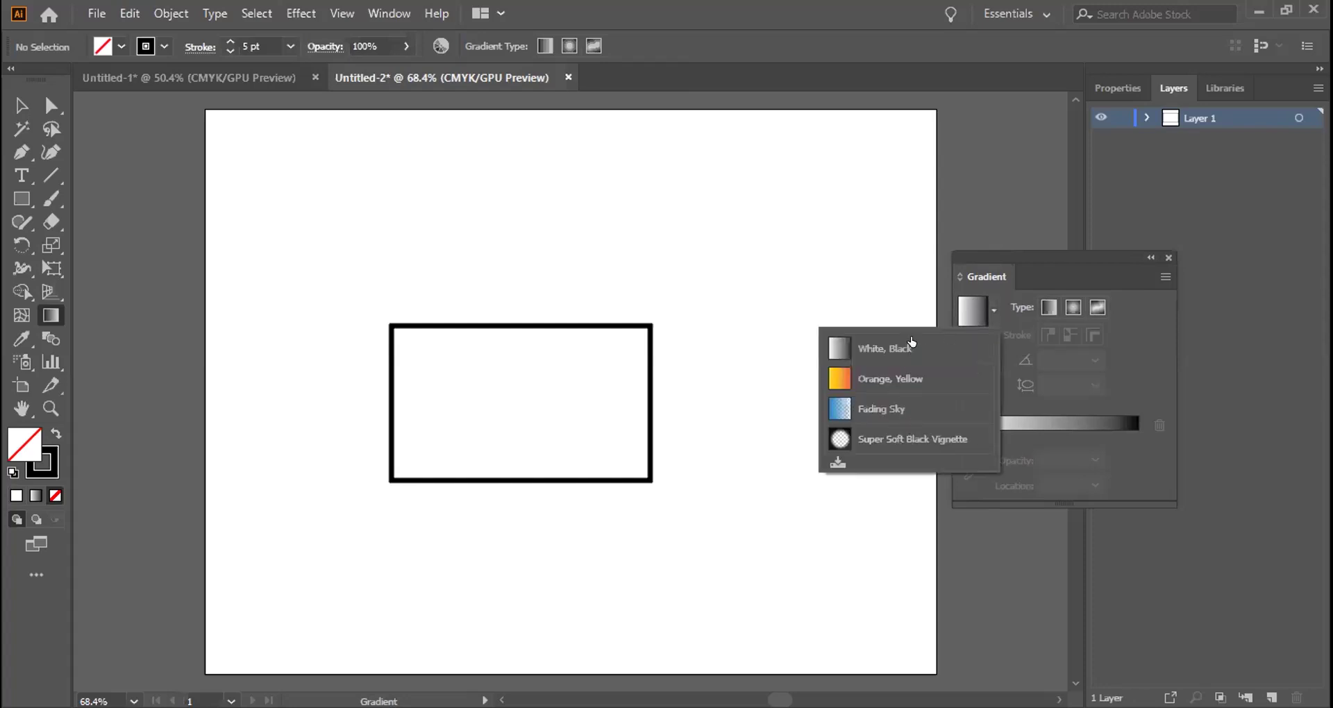
left_click(866, 349)
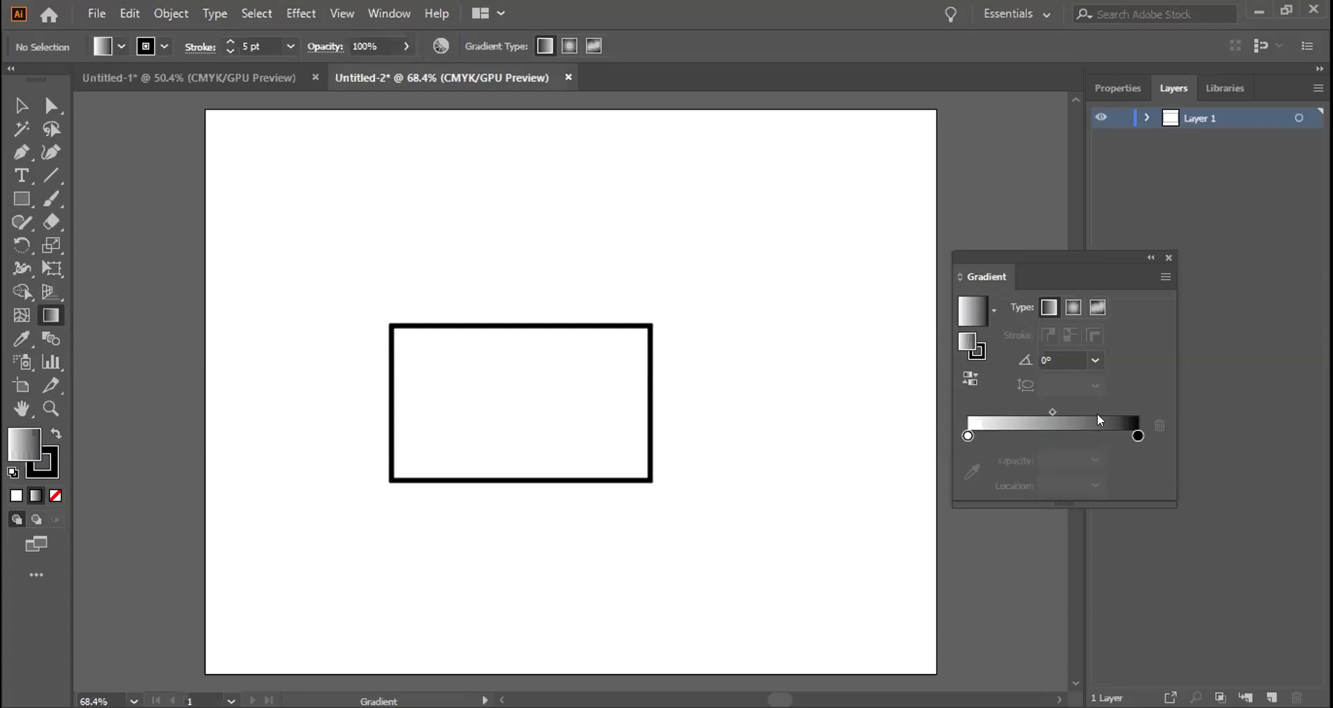
Recolour the gradient's white starting stop to pink (C 11.37, M 92.16, Y 0, K 0) at 100% opacity.
left_click(968, 437)
double_click(965, 437)
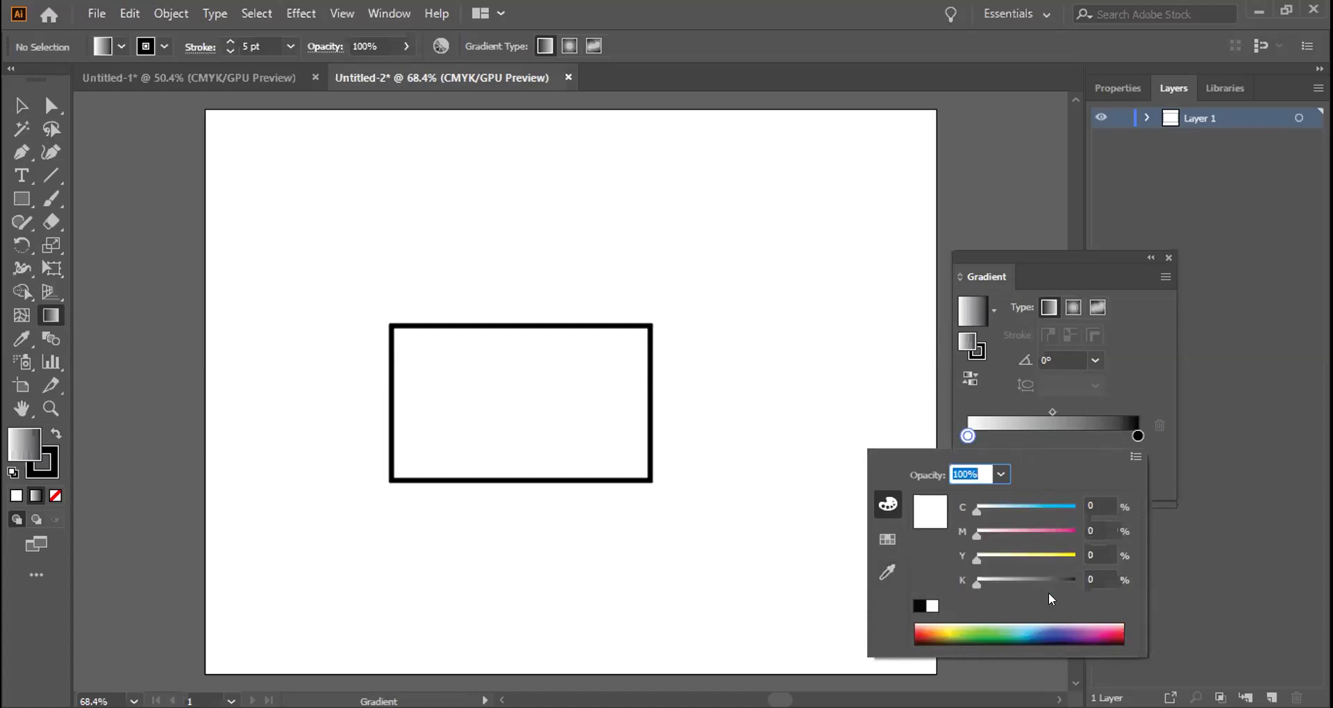
left_click(942, 630)
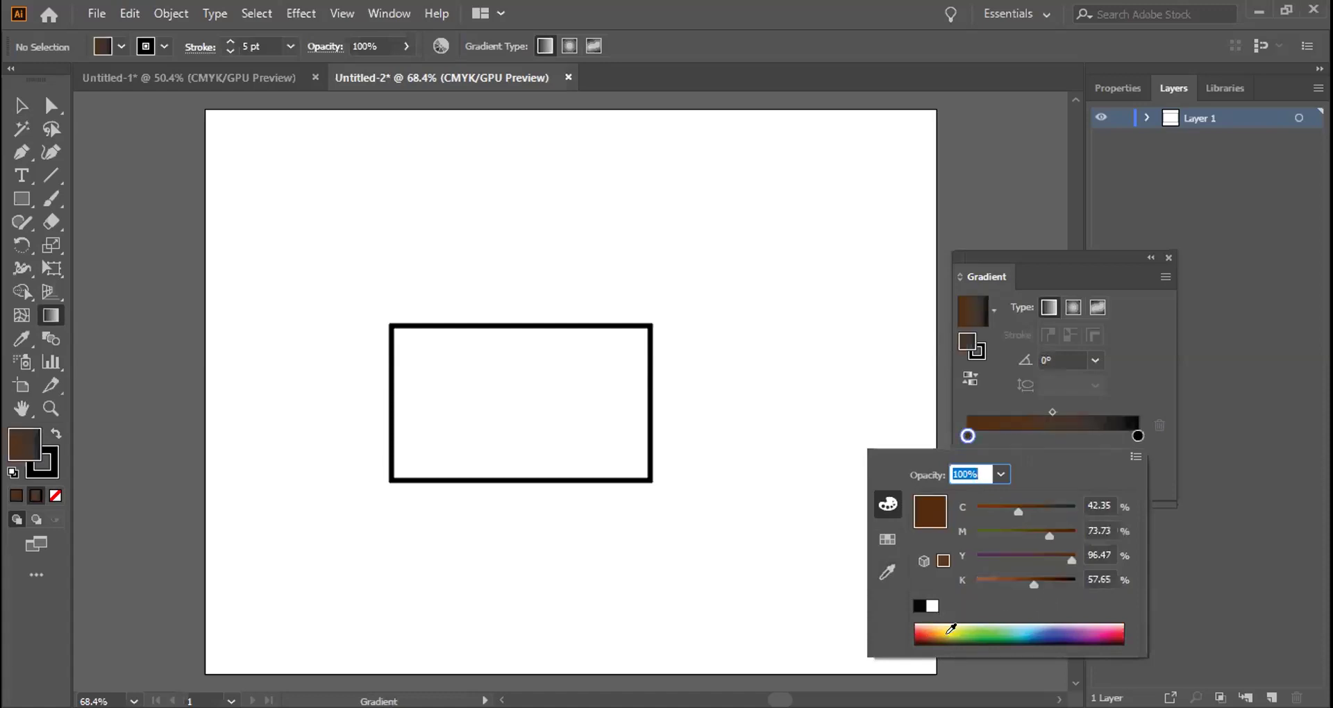
left_click(1001, 627)
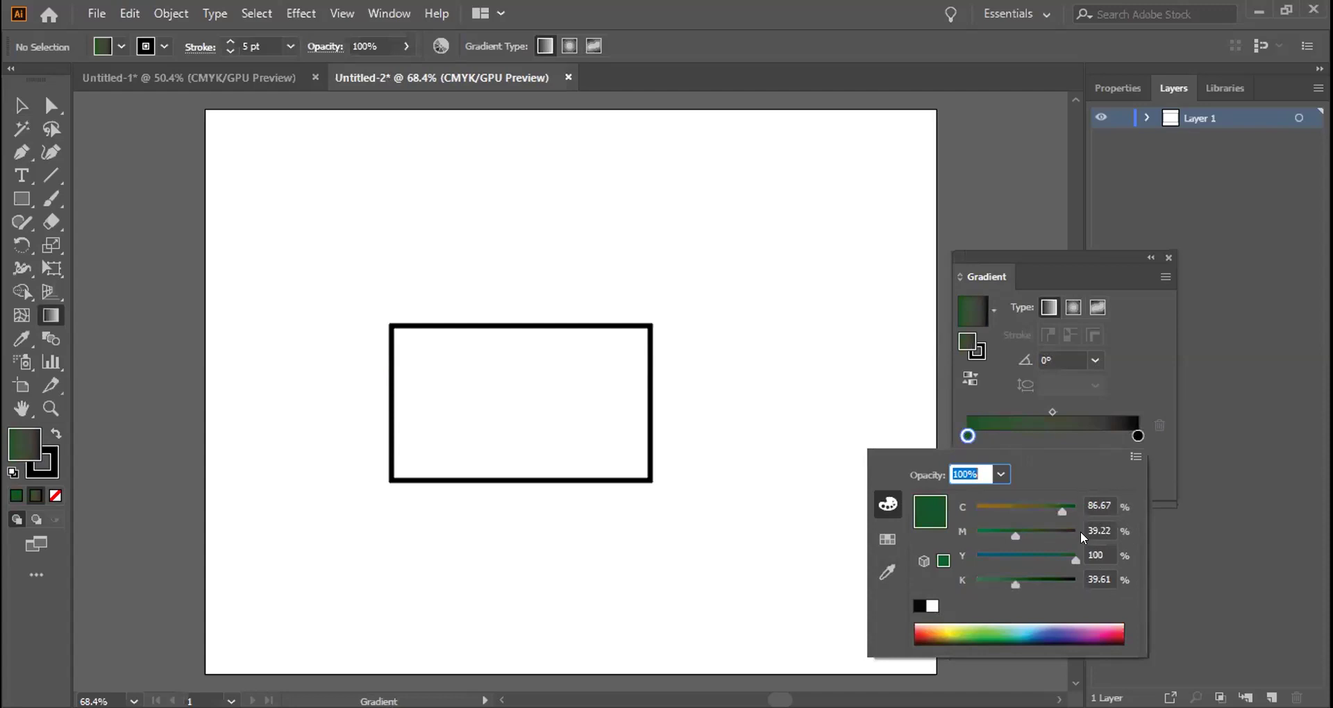
left_click(982, 642)
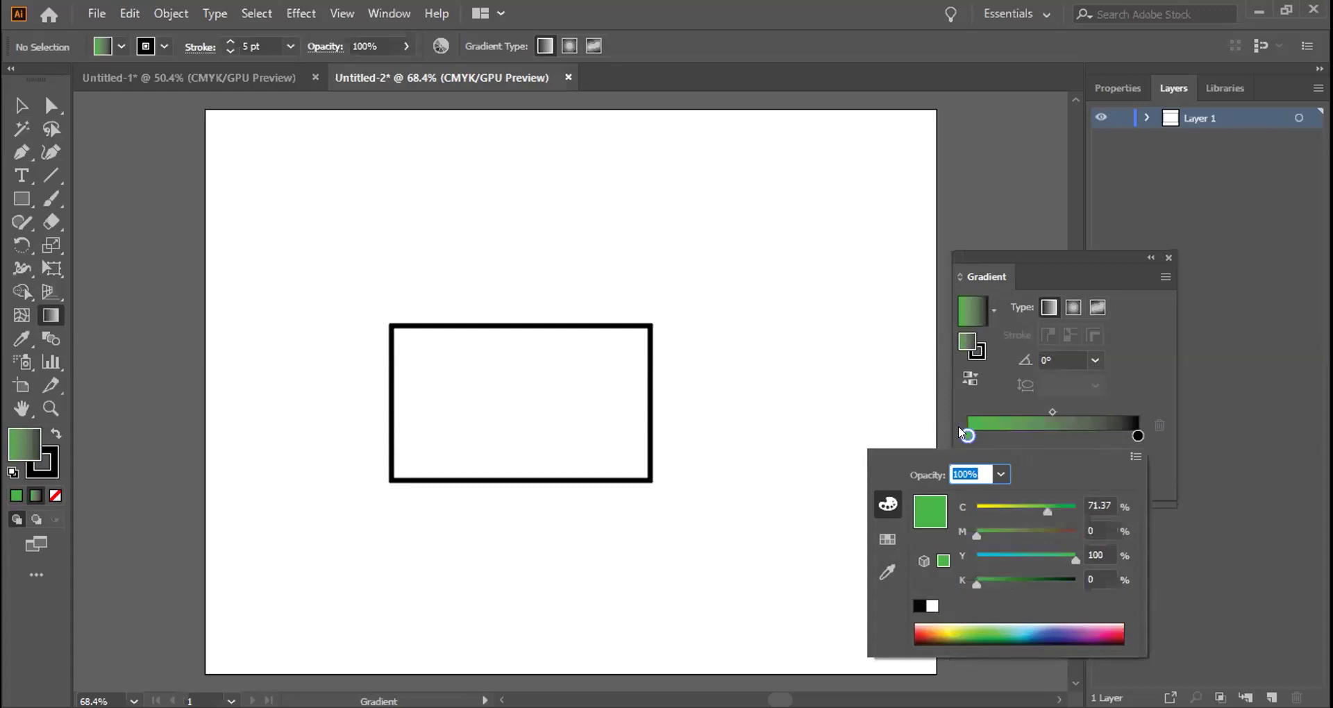
left_click(992, 628)
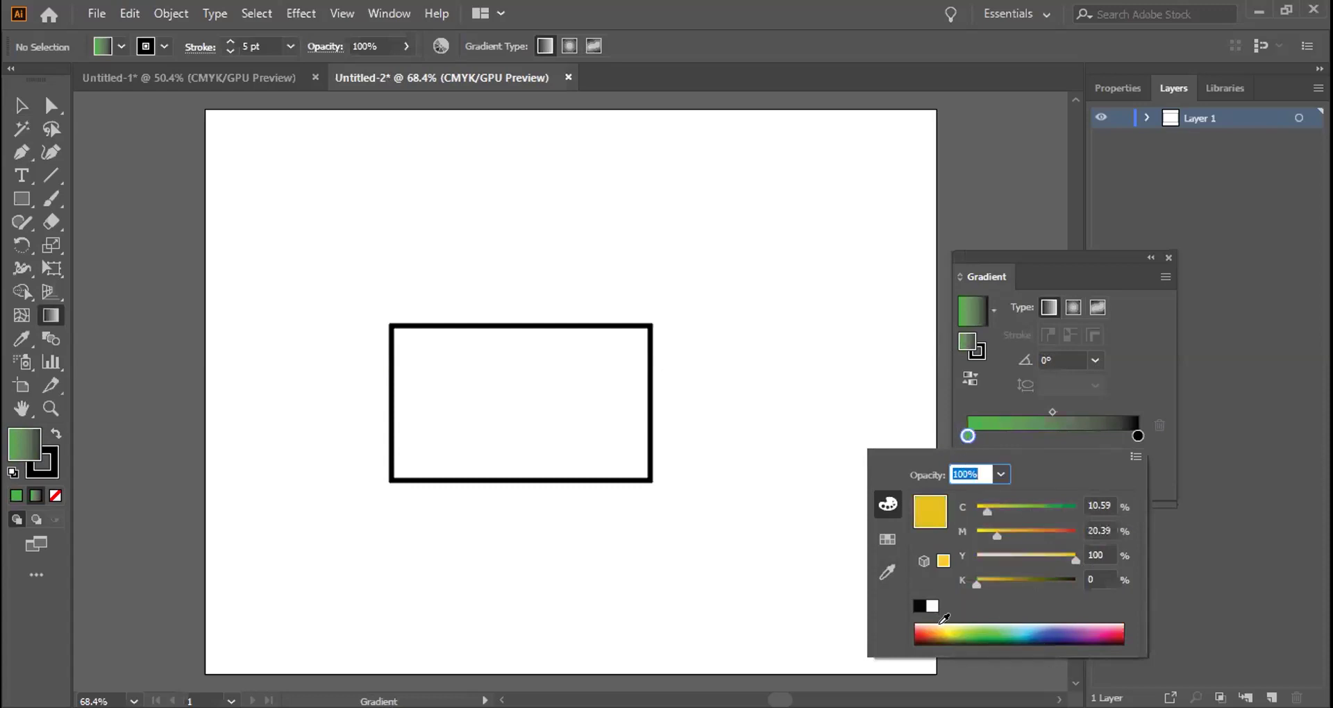
left_click(1033, 629)
left_click(1078, 641)
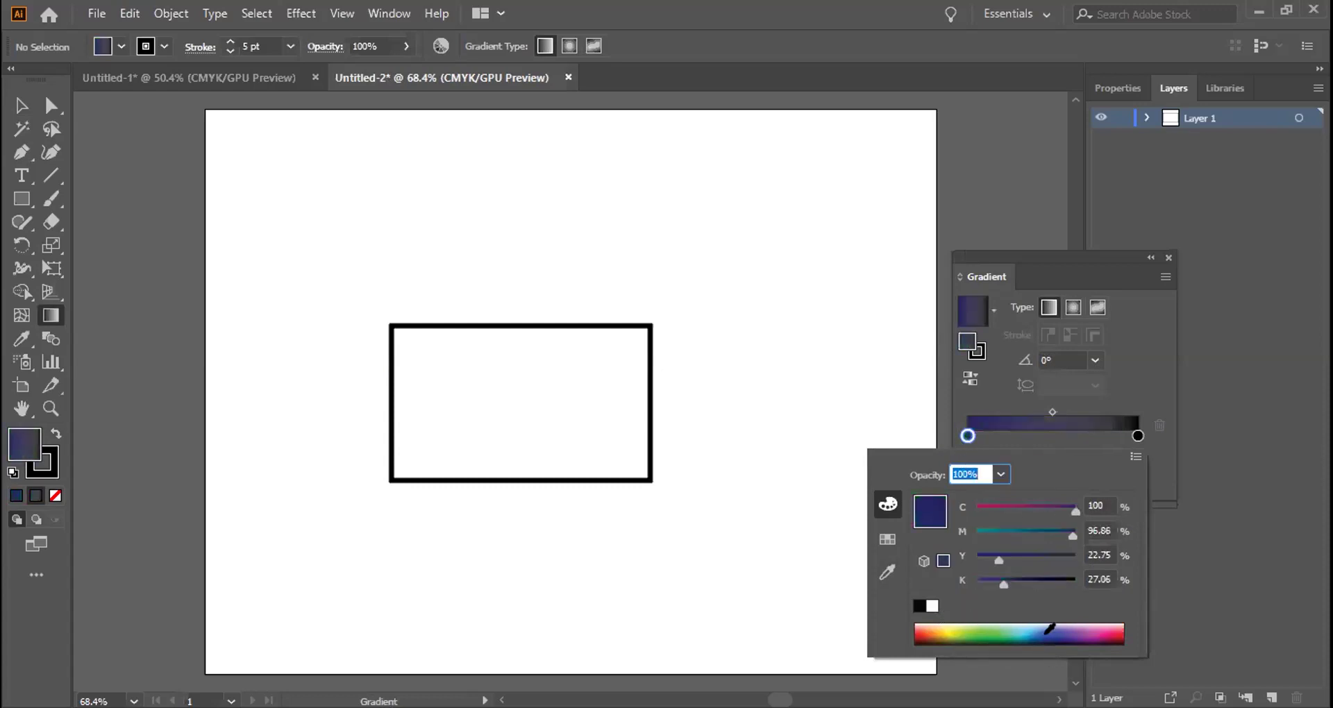
left_click(1080, 636)
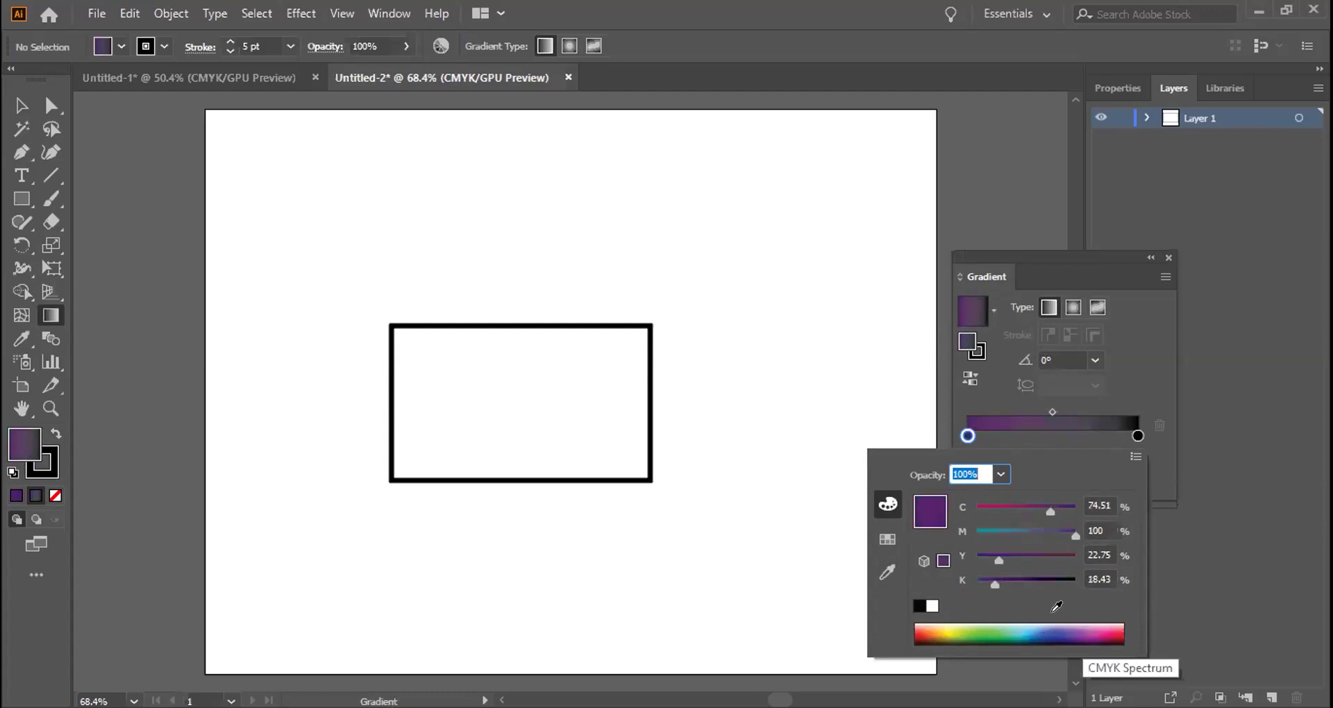
left_click(1098, 627)
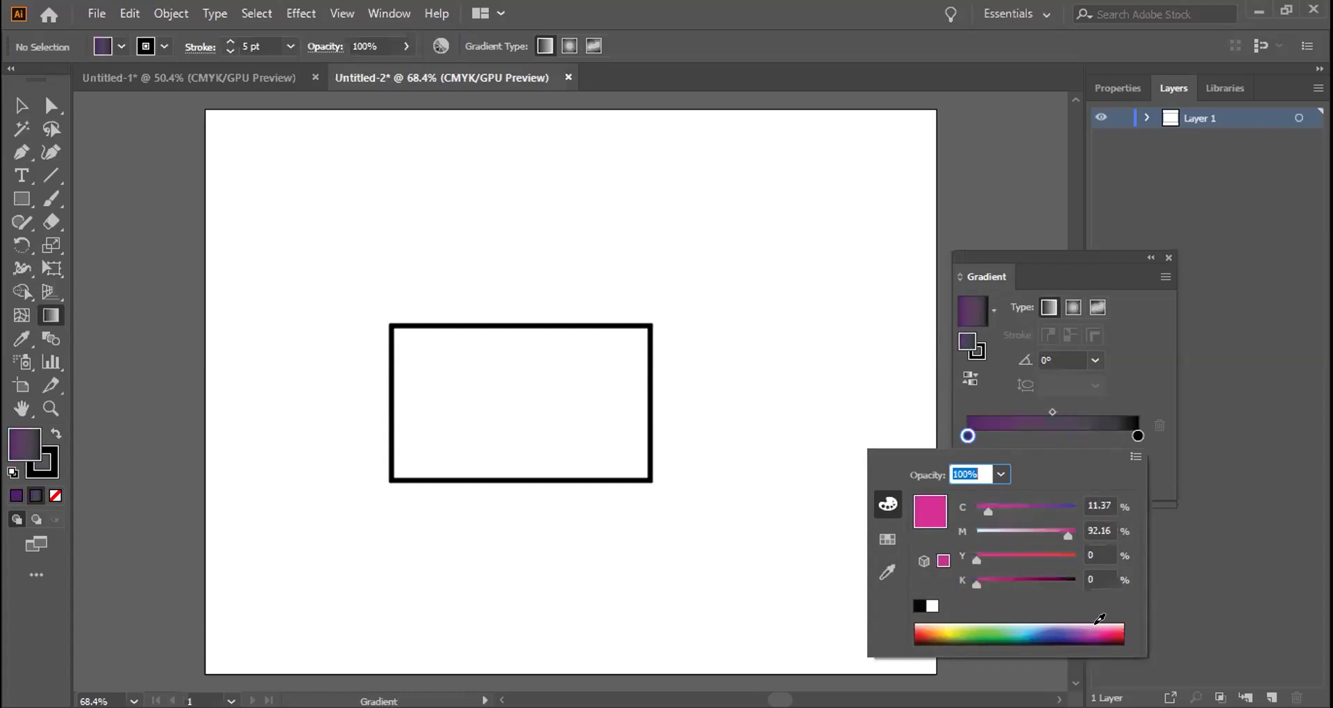
left_click(1001, 475)
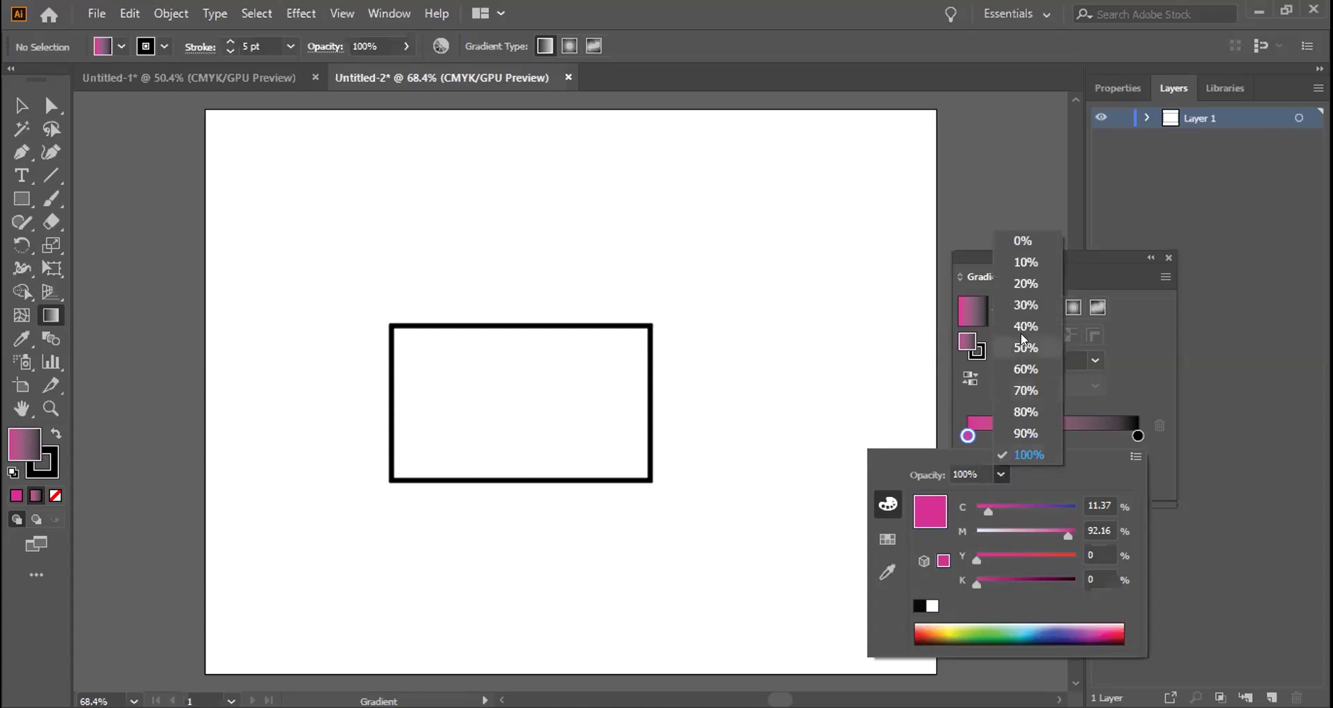
left_click(1003, 453)
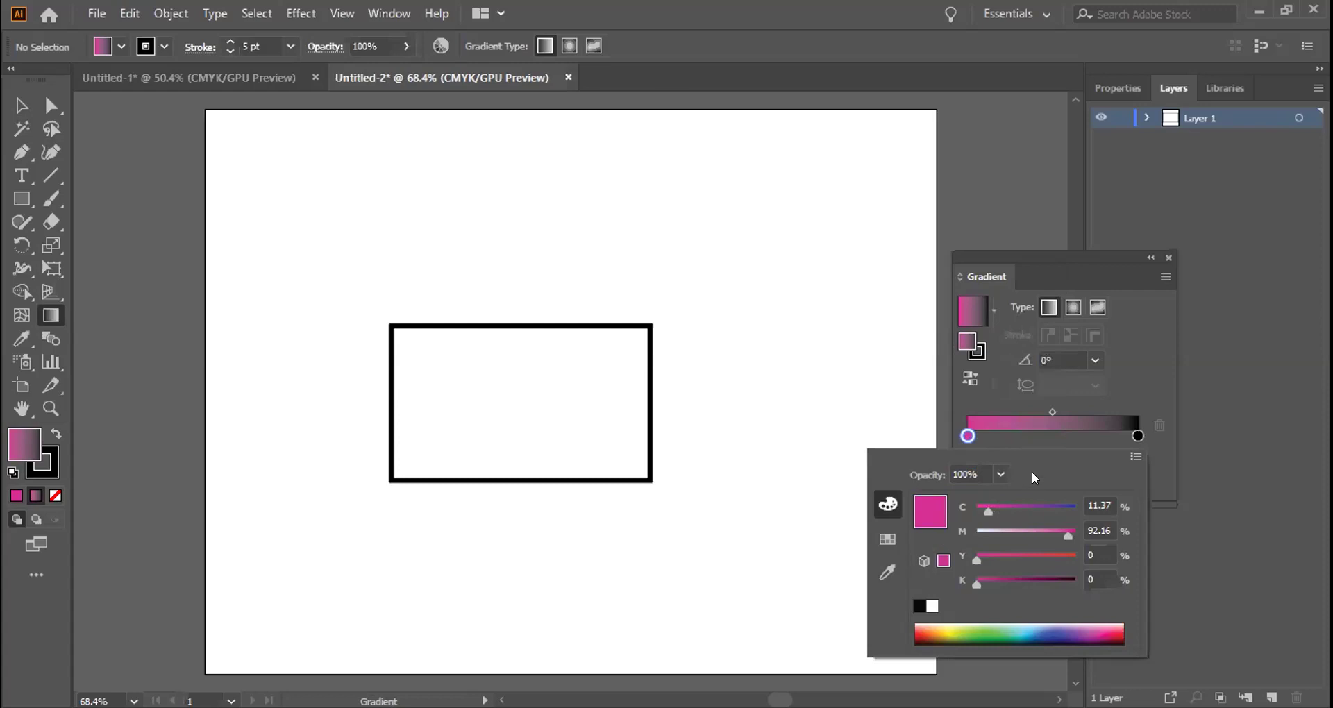
left_click(1157, 451)
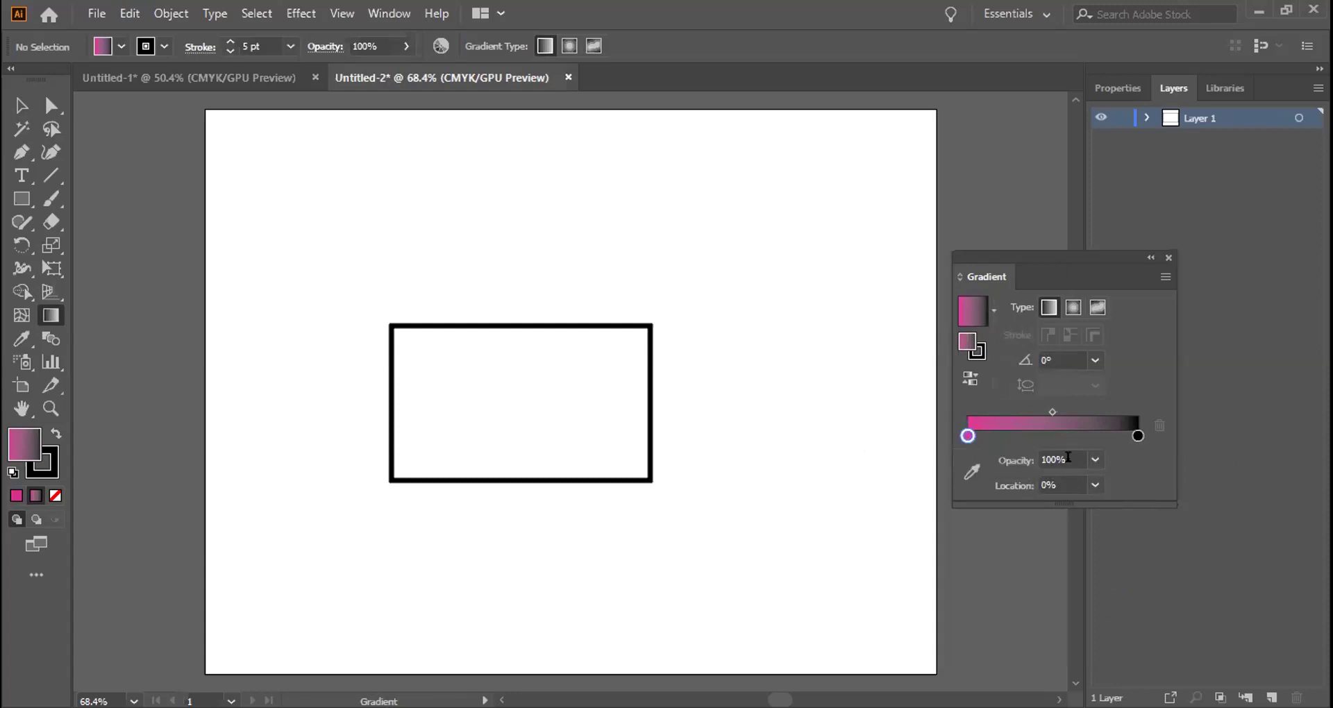
Add a colour stop beside the gradient's black end stop and move it to just past the middle of the gradient.
left_click(1130, 433)
double_click(1132, 434)
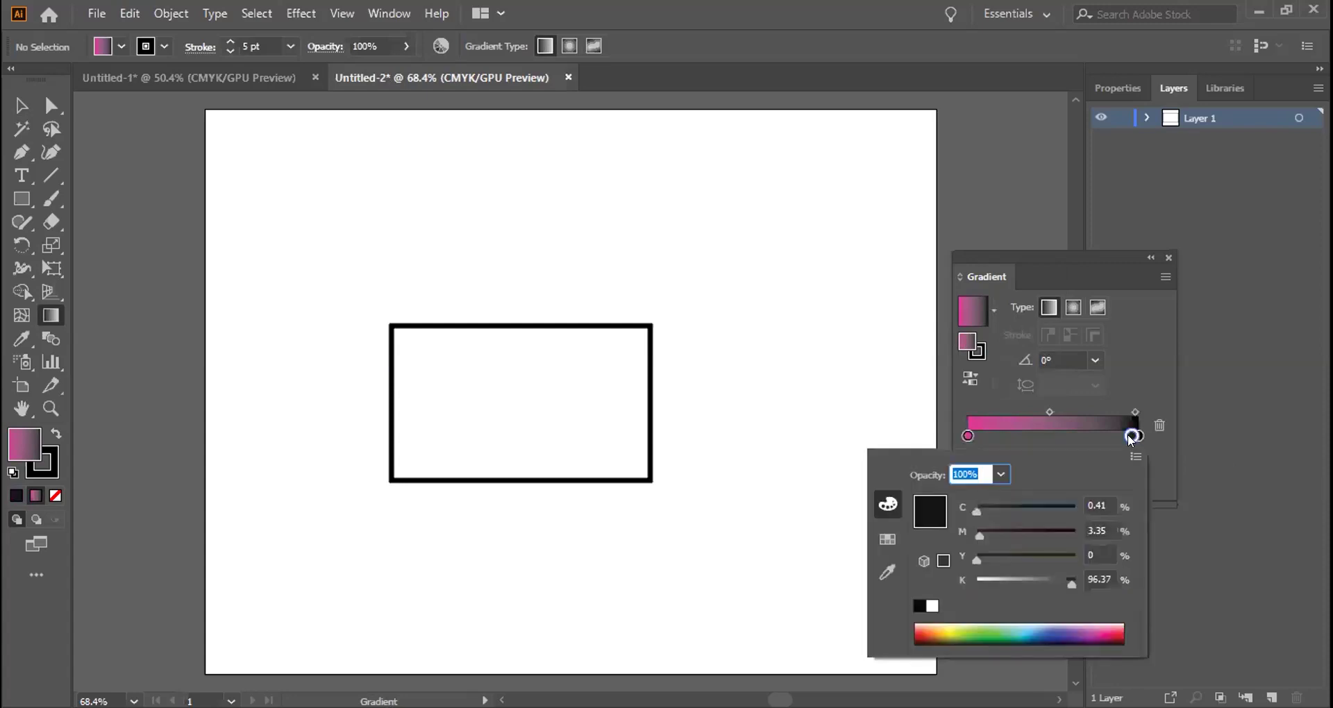
left_click(1155, 452)
left_click_drag(1131, 436, 1066, 436)
Check the black end stop's colour settings, and add colour stops at 72.35% and 27.09% along the gradient.
left_click(1139, 436)
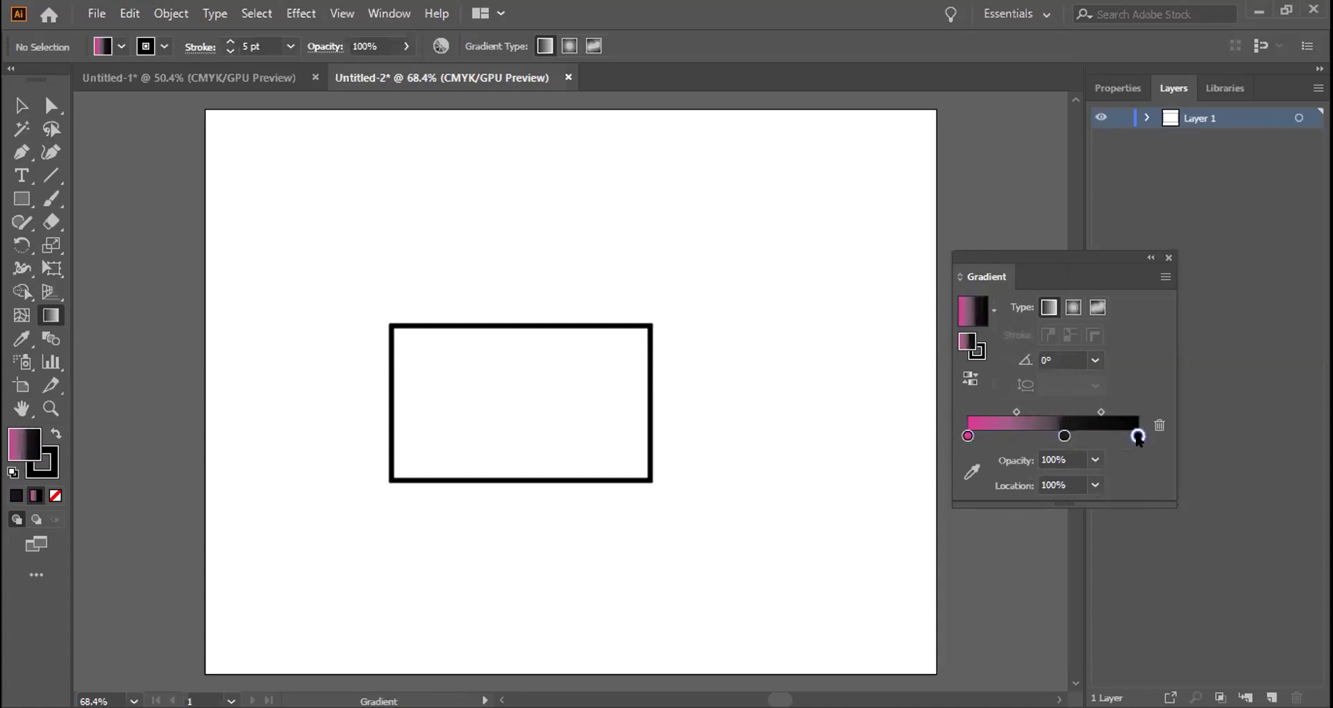
double_click(1138, 436)
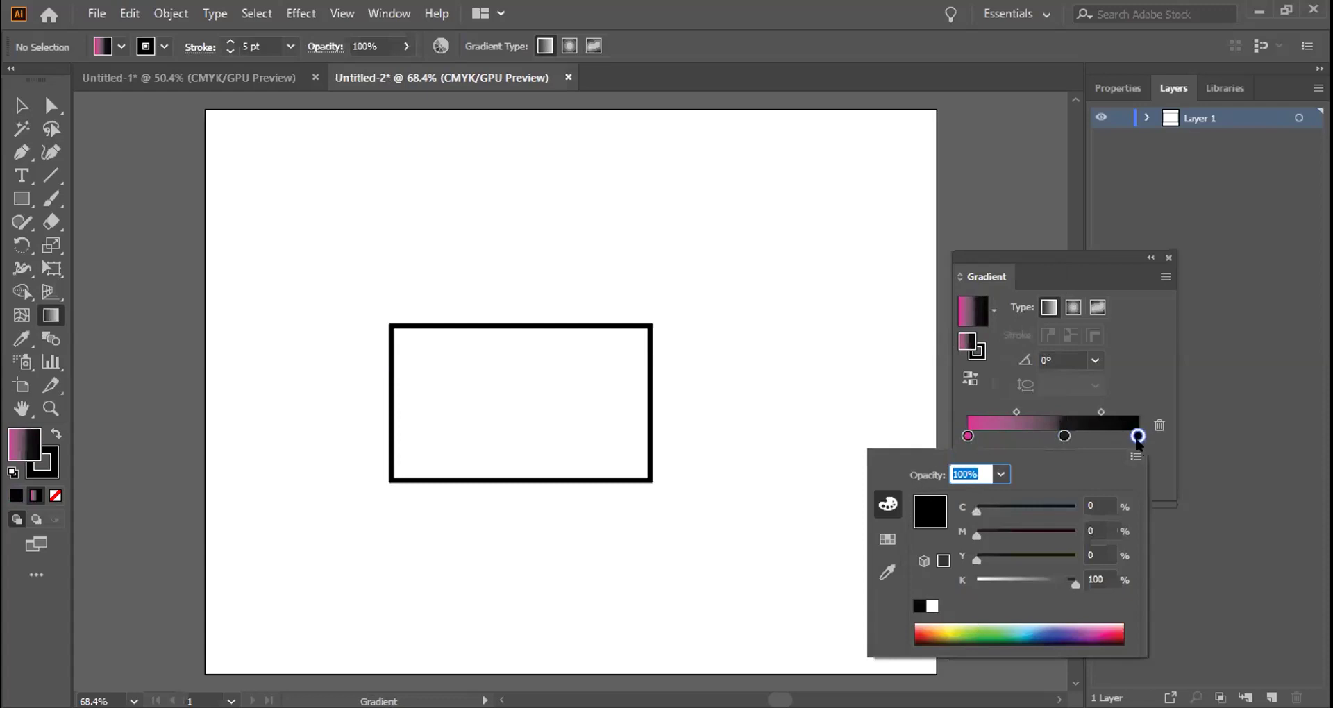
left_click(1144, 394)
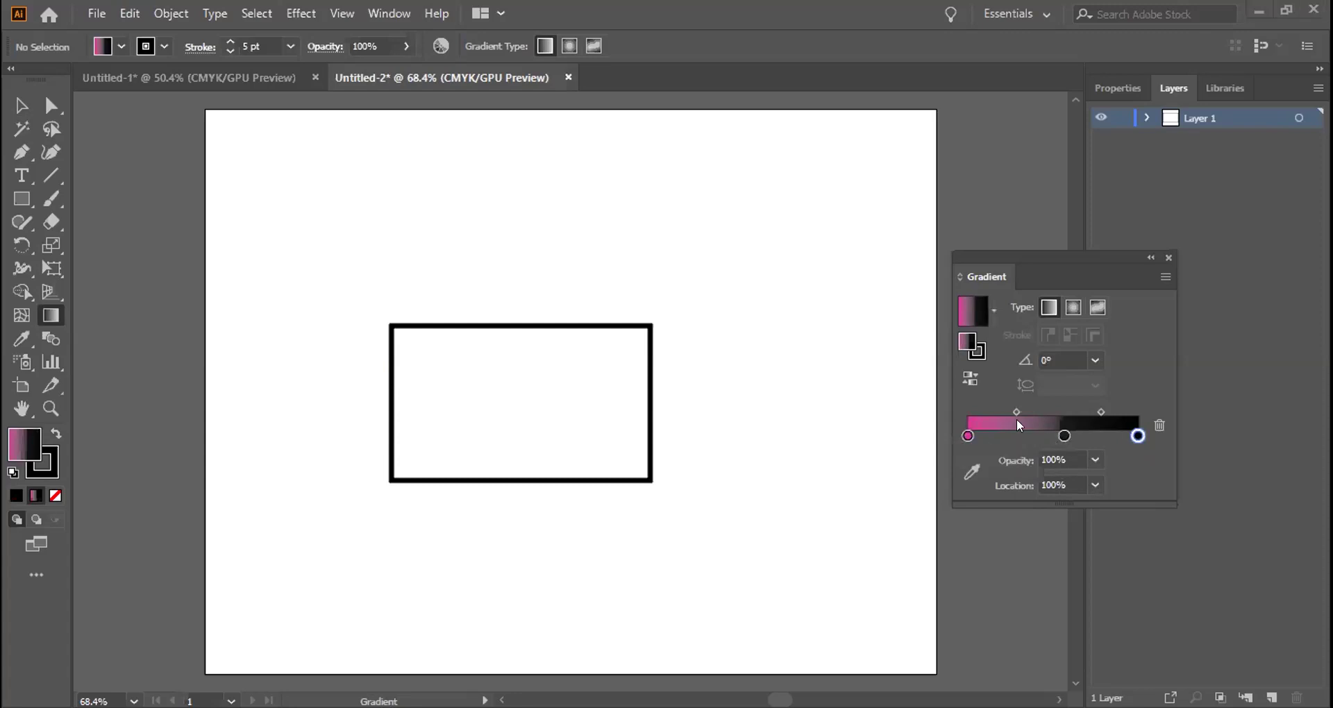
left_click(1091, 431)
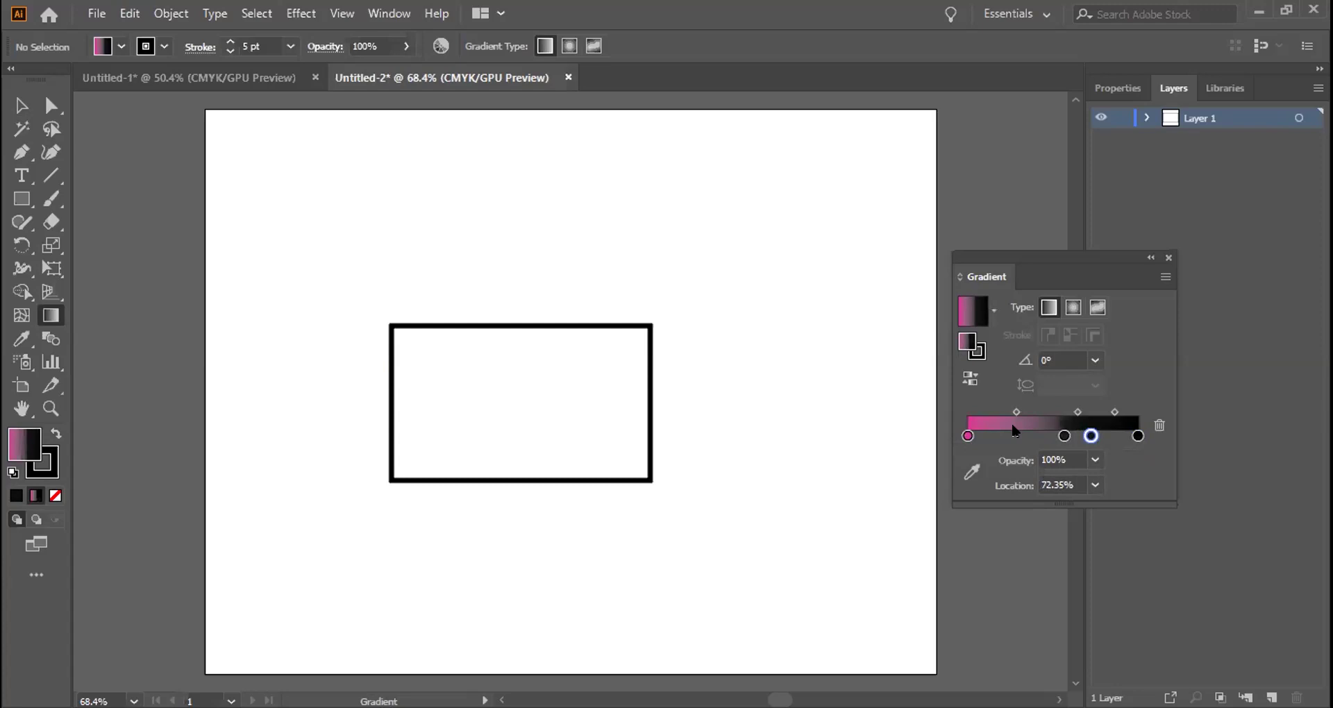
left_click(1014, 435)
Examine the preset gradient list, its option for adding to swatches, and the available fill swatches.
left_click(993, 312)
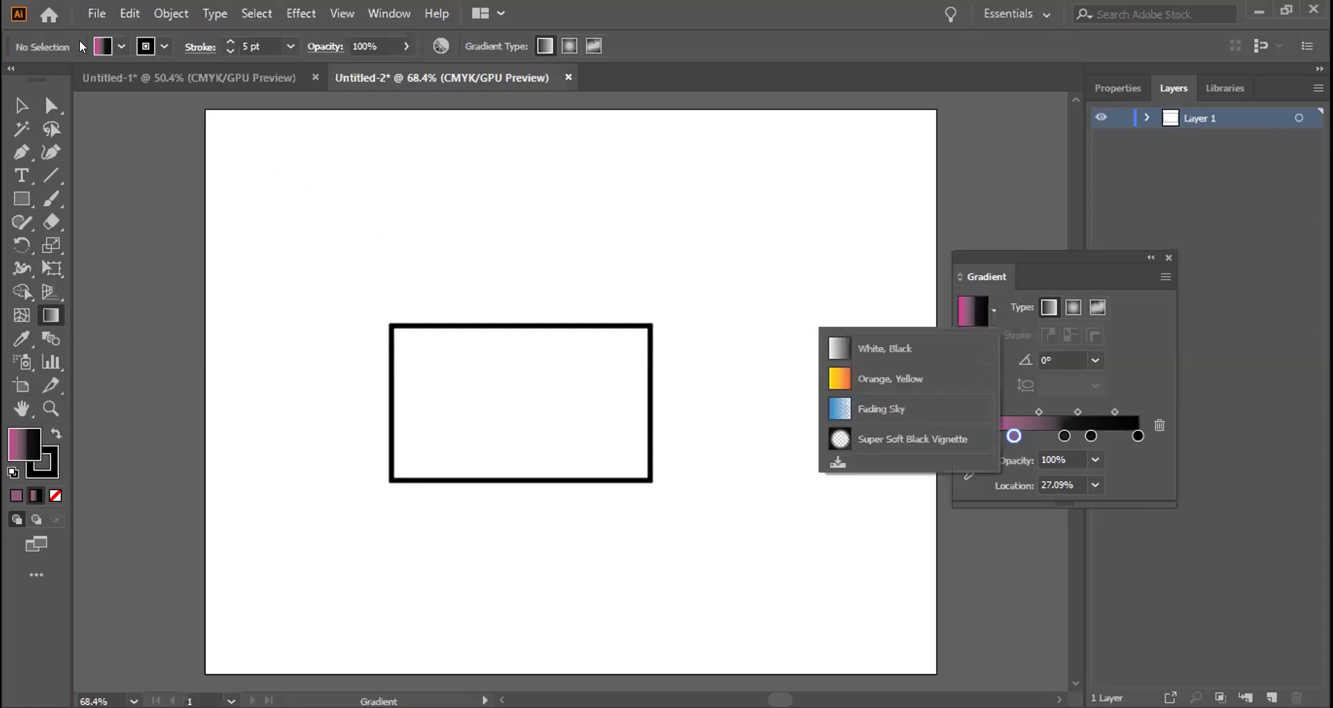
left_click(119, 46)
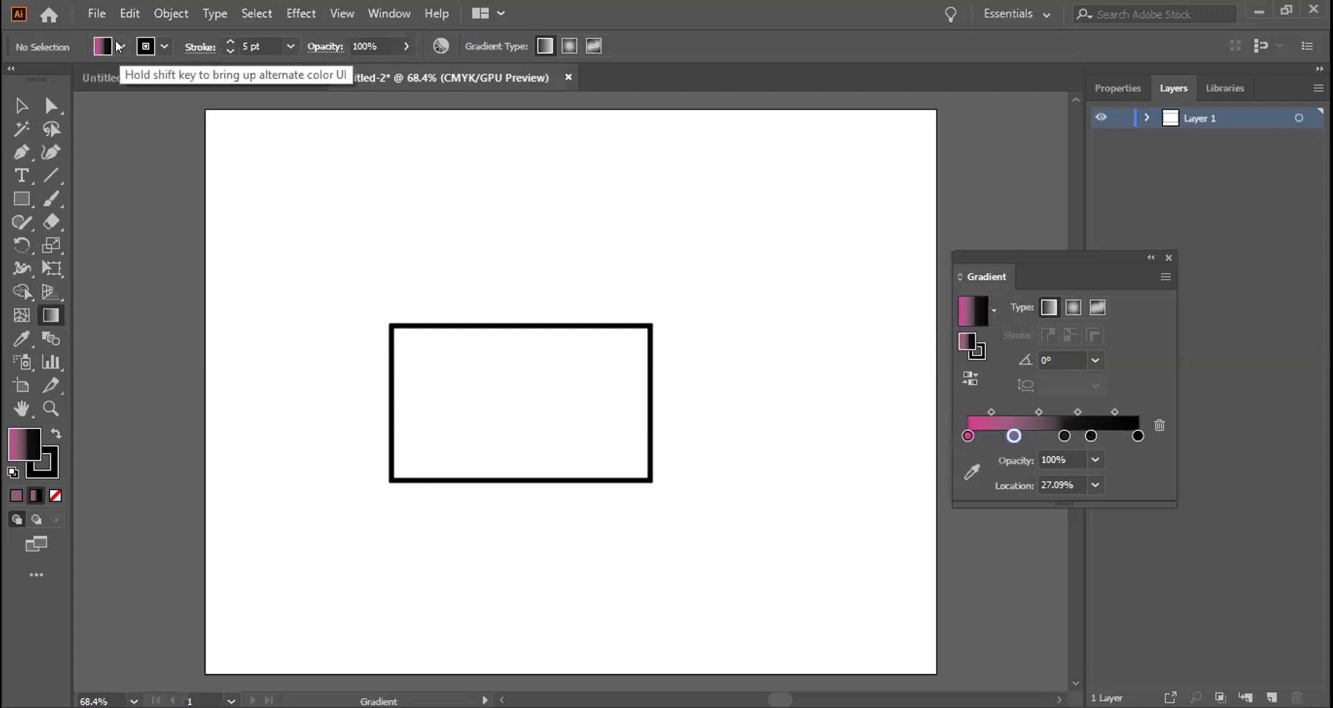
left_click(120, 46)
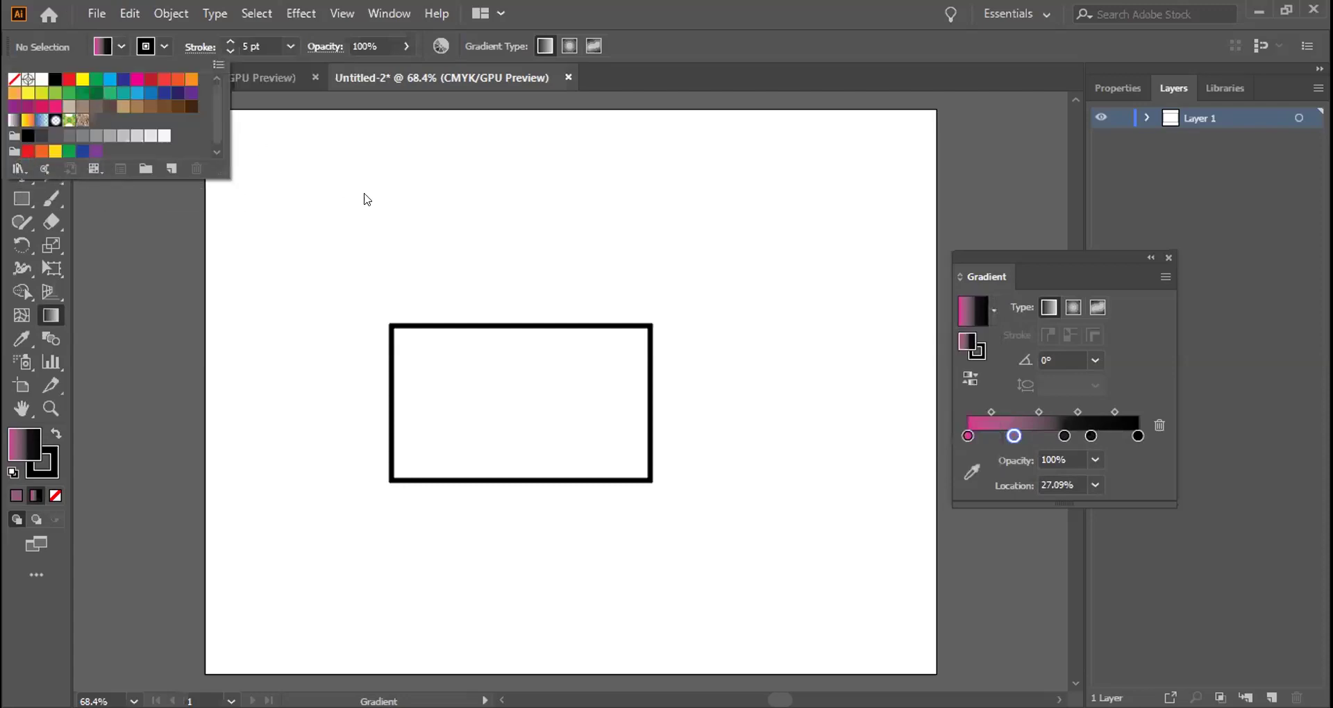
left_click(990, 305)
left_click(990, 305)
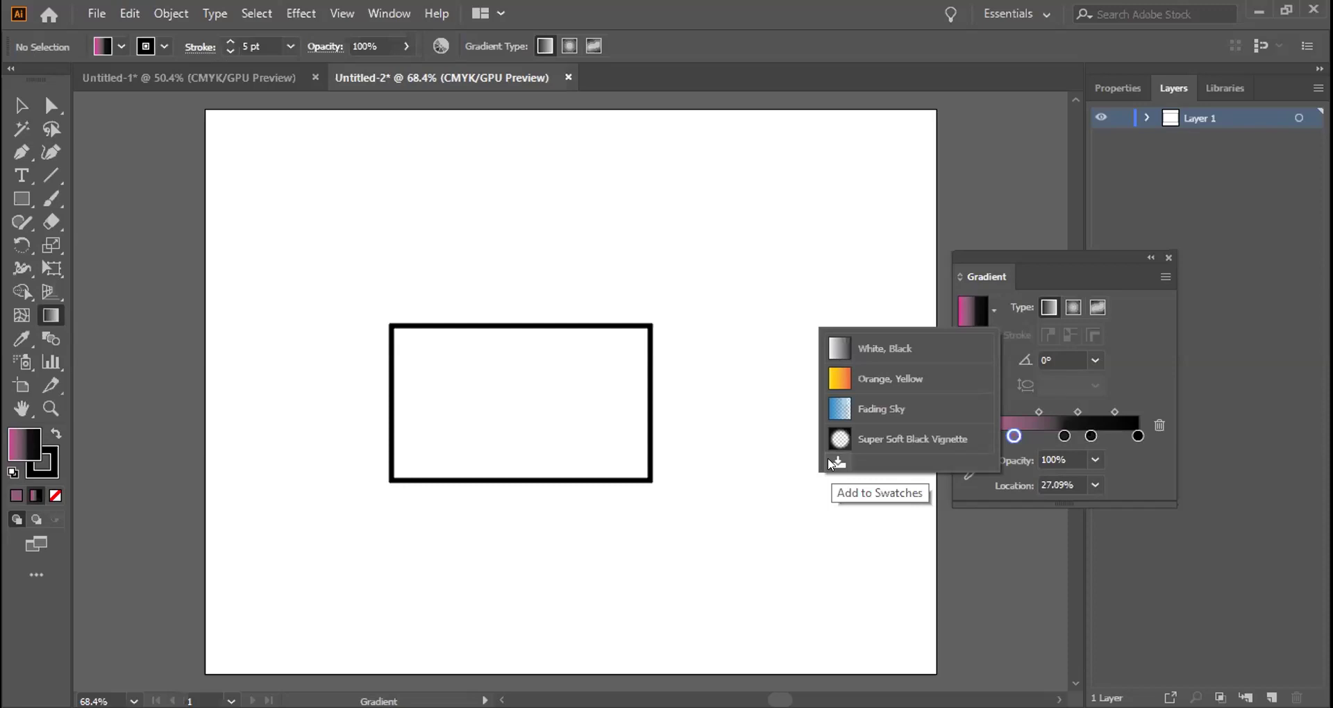
left_click(1002, 362)
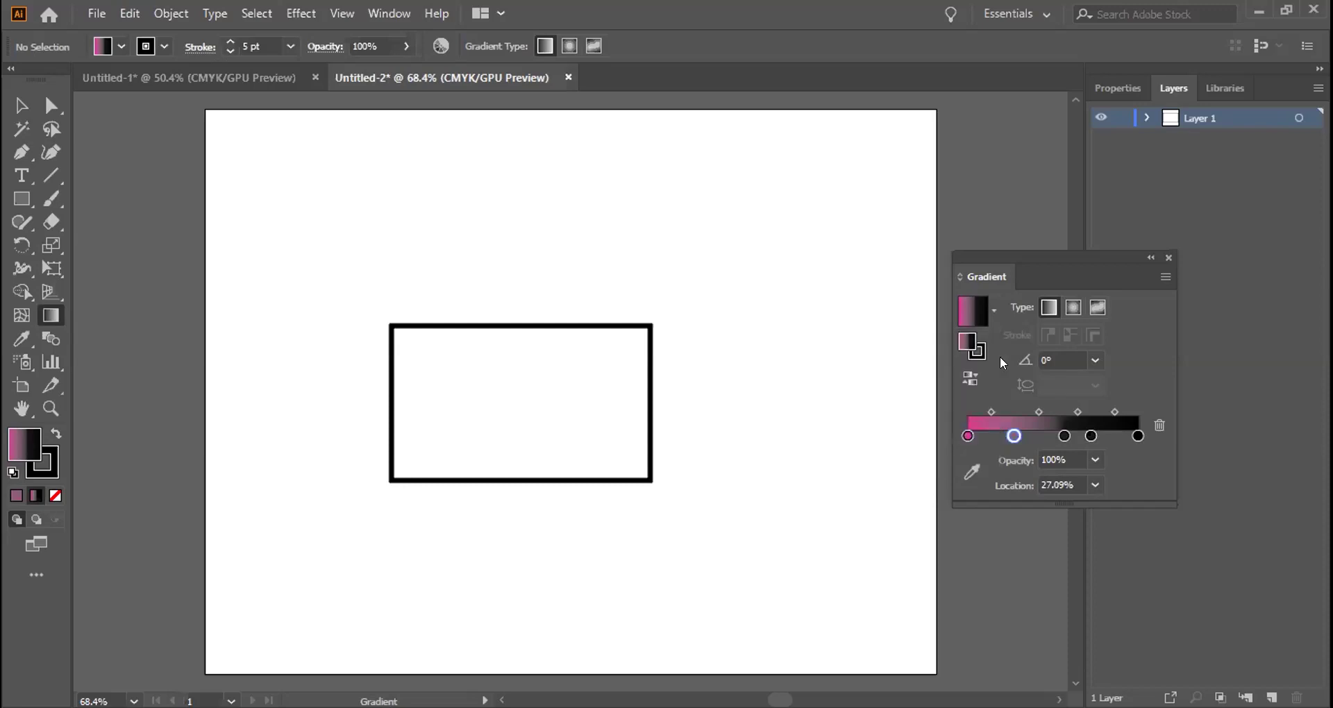
Fill the rectangle with the New Gradient Swatch 1 gradient from the saved swatches.
left_click(993, 311)
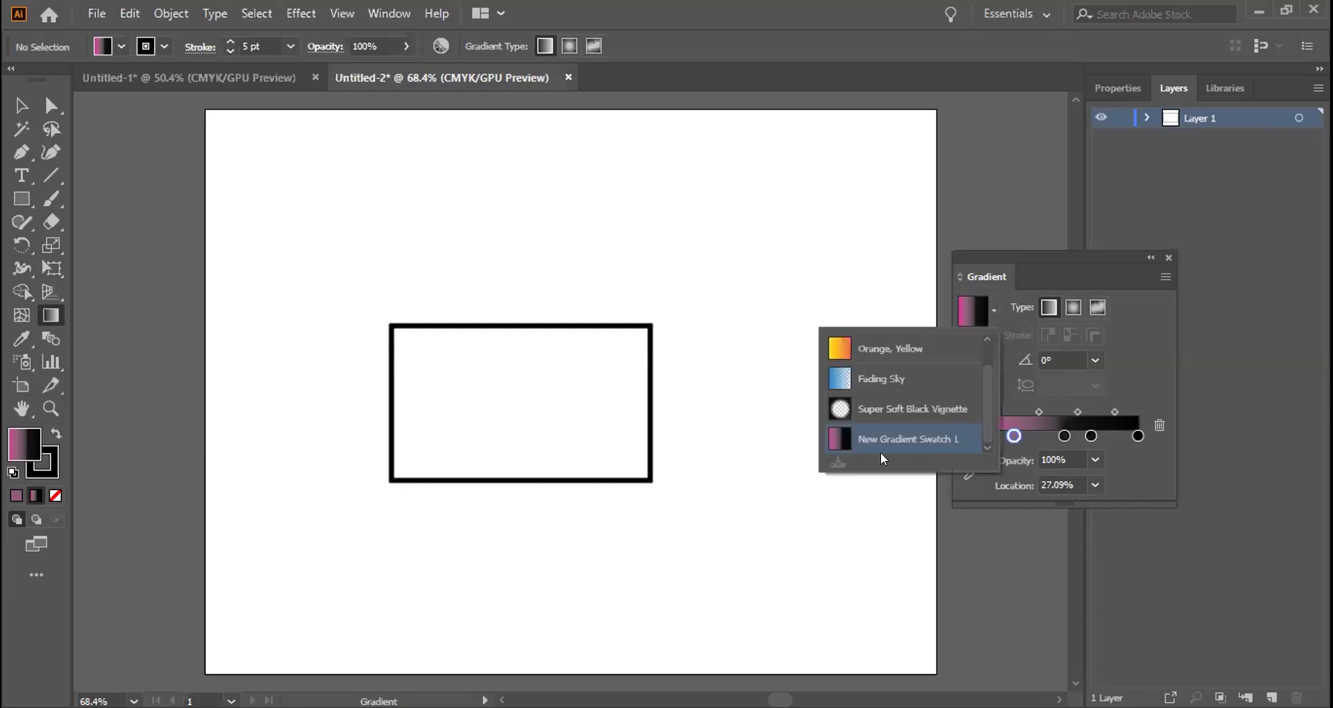
left_click(121, 44)
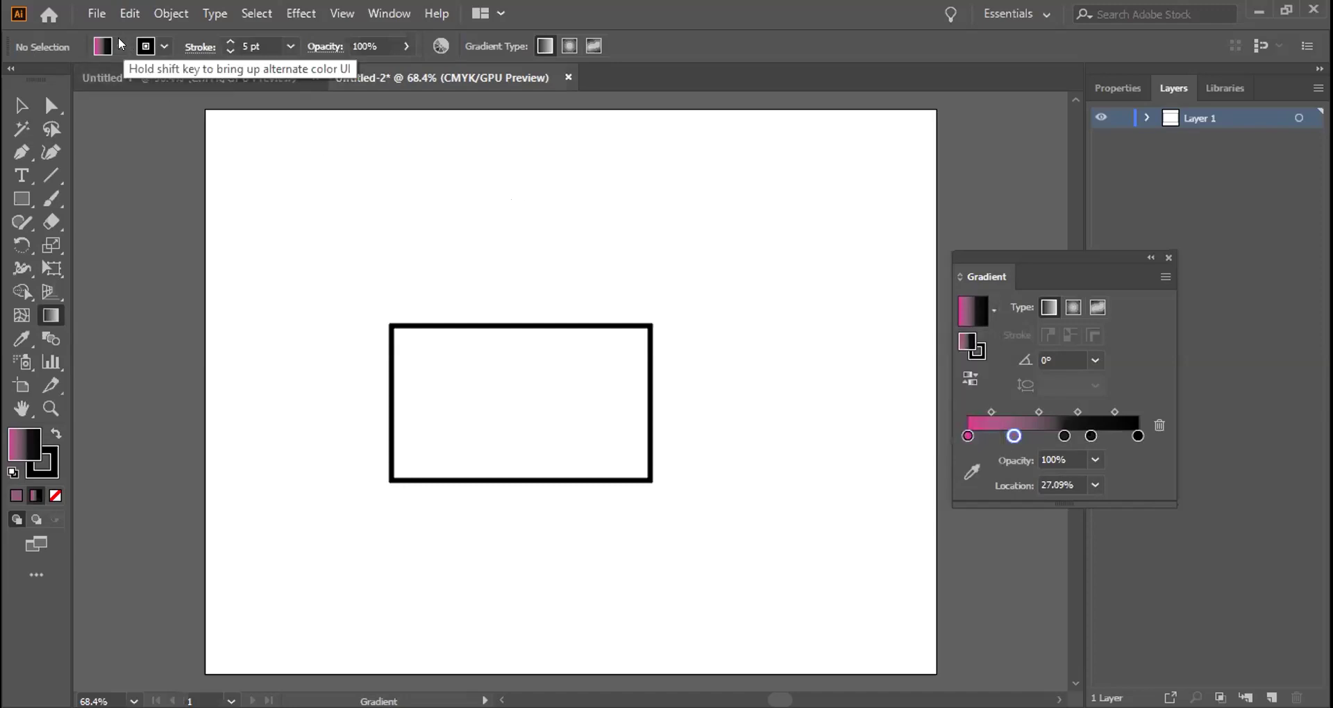
left_click(122, 46)
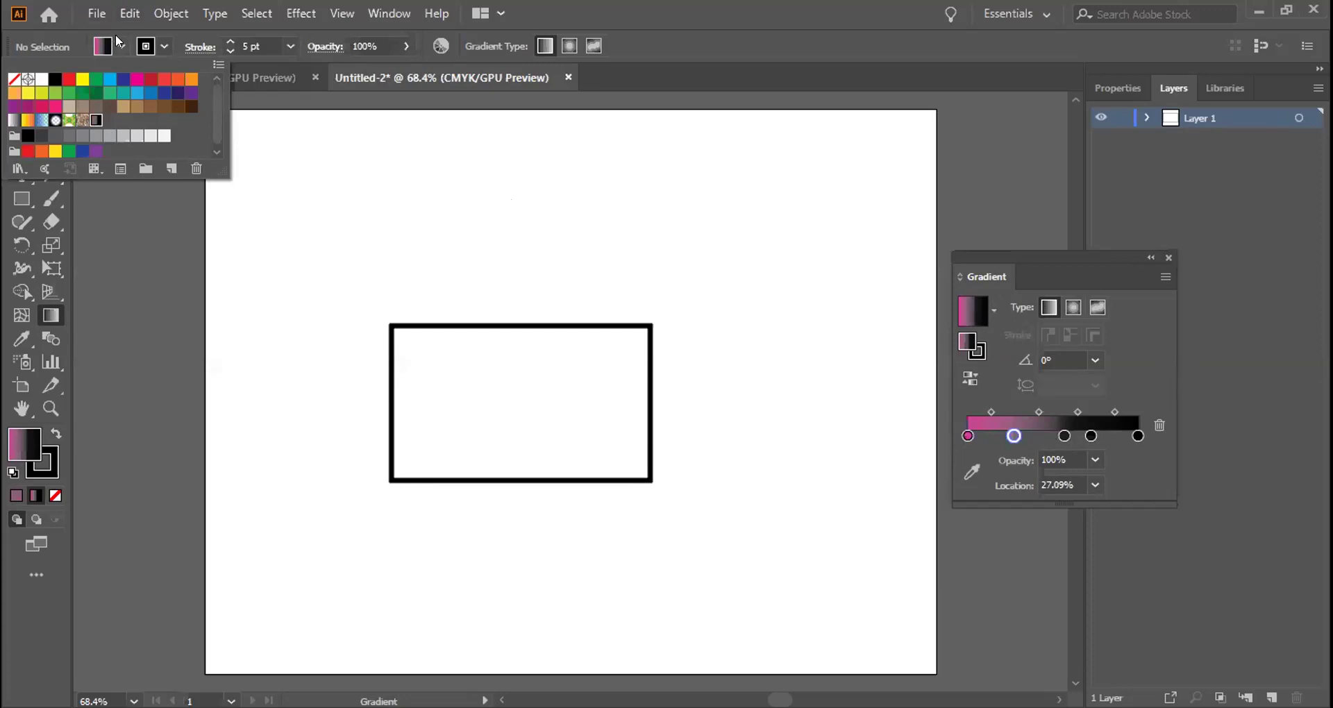
left_click(21, 105)
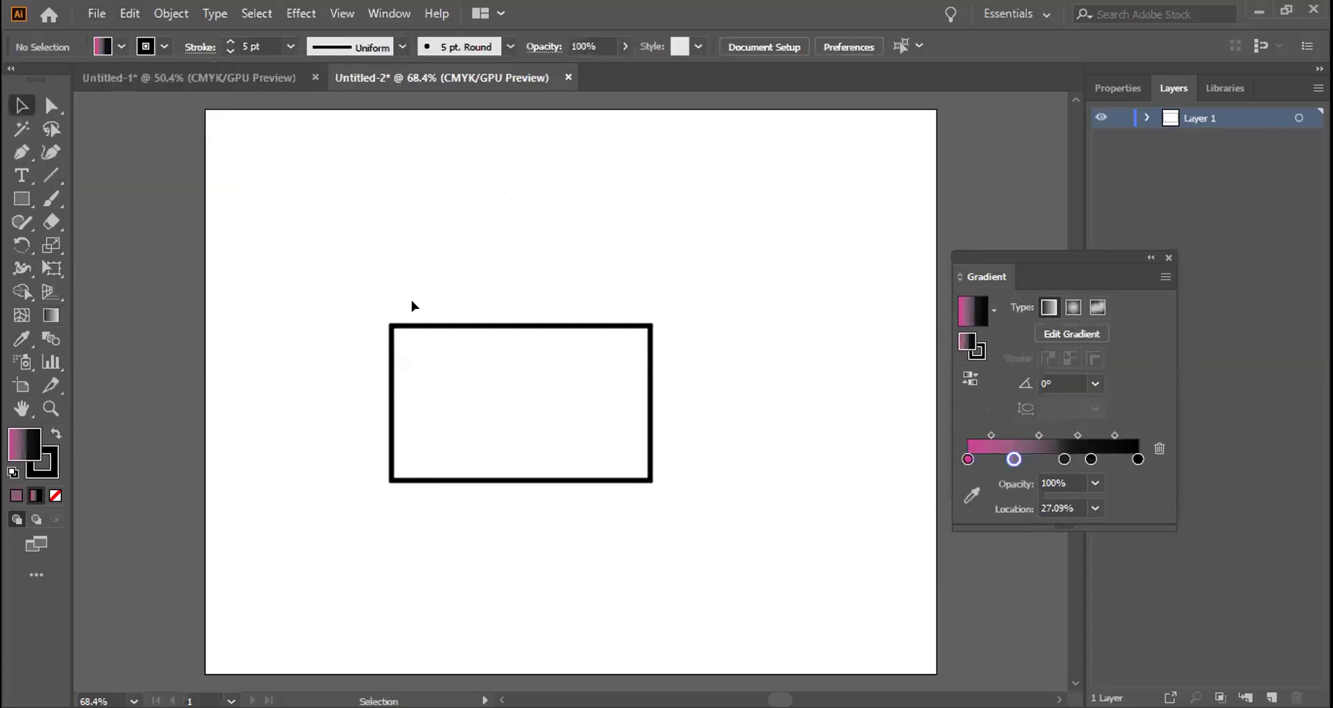
left_click(417, 326)
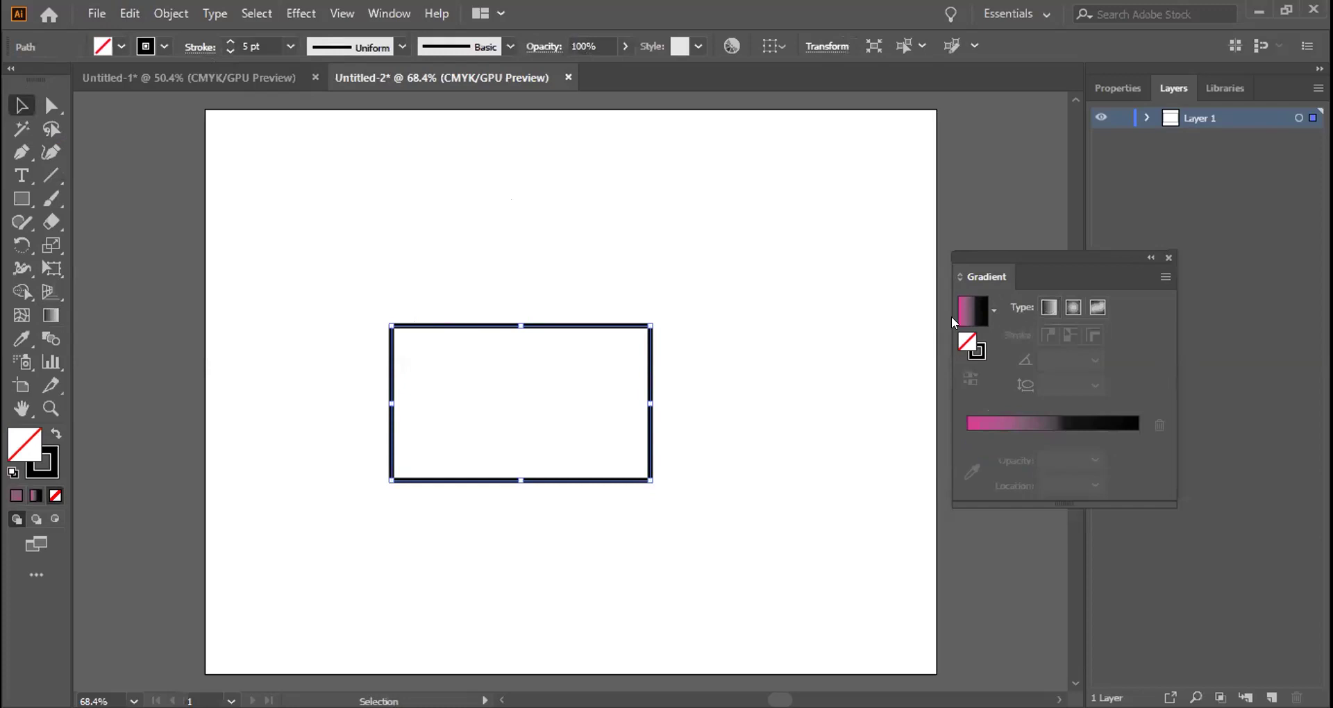
left_click(121, 47)
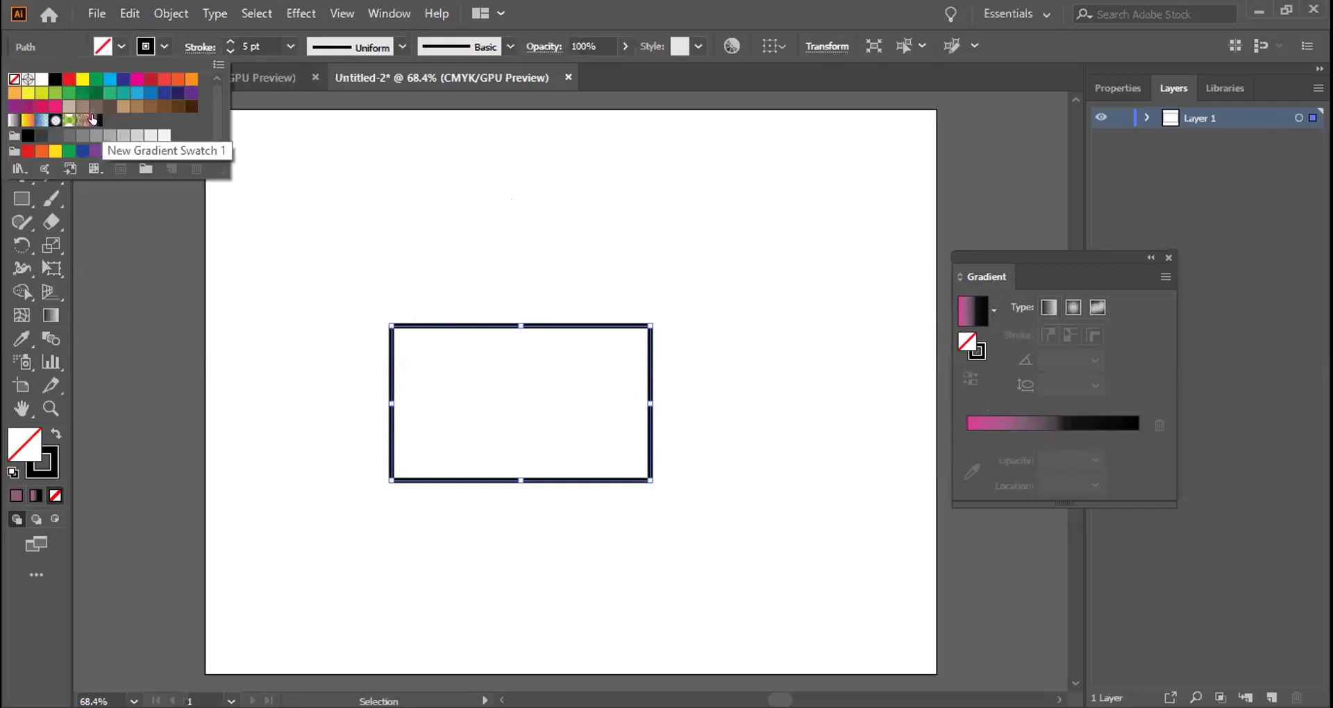
left_click(93, 119)
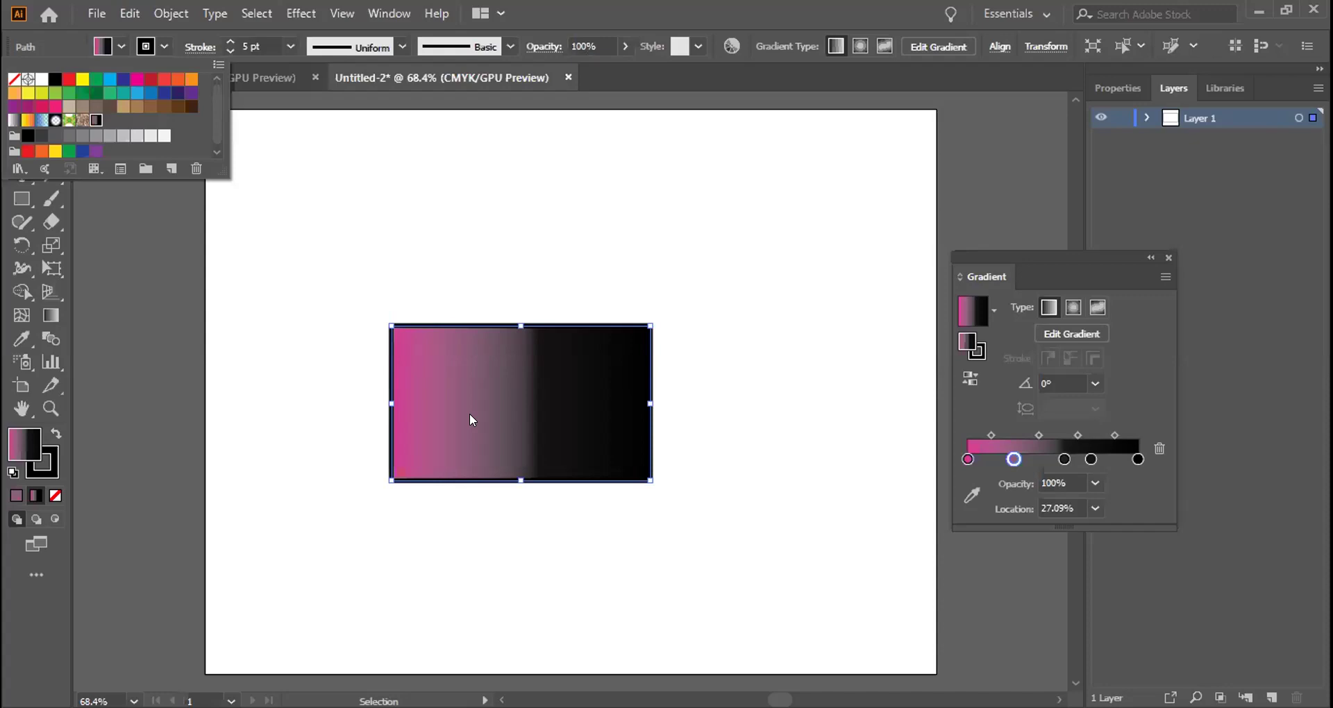
Recolour the gradient stop at 56.7% to dark green (C 87.45, M 24.71, Y 100, K 13.33).
left_click(1063, 459)
left_click(1063, 459)
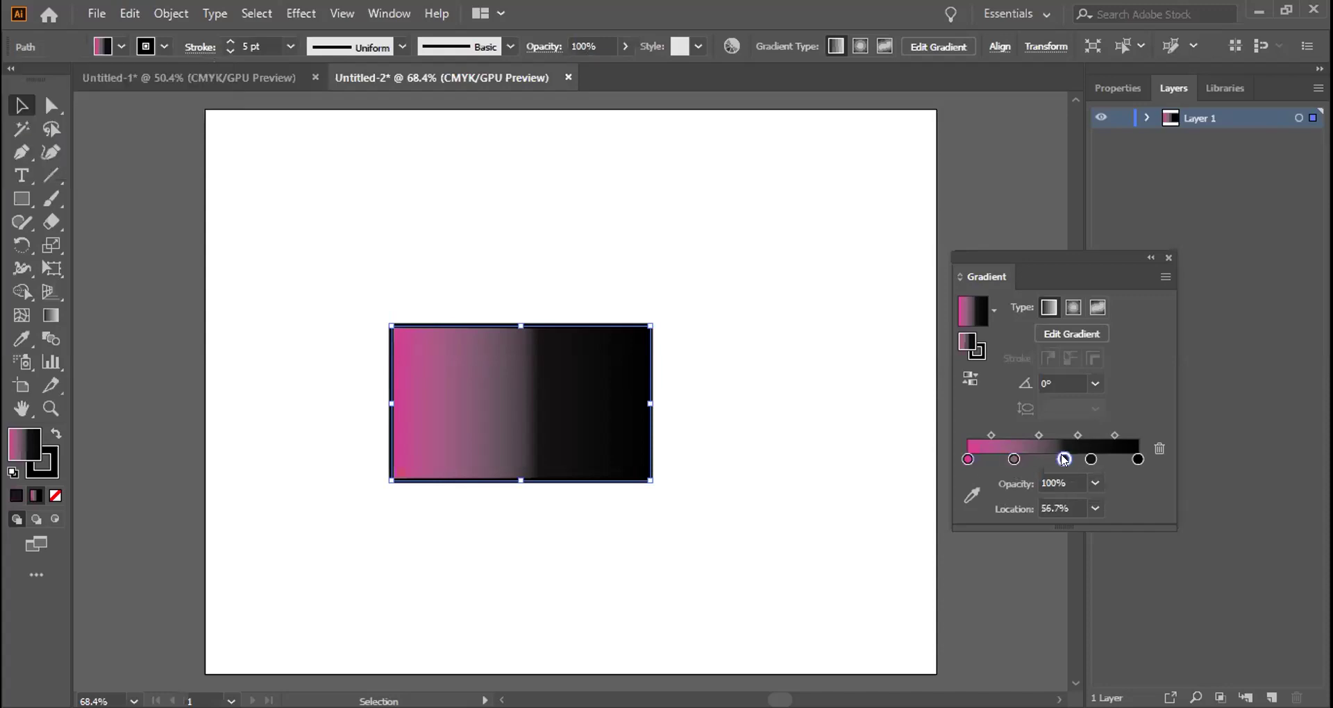
double_click(1064, 459)
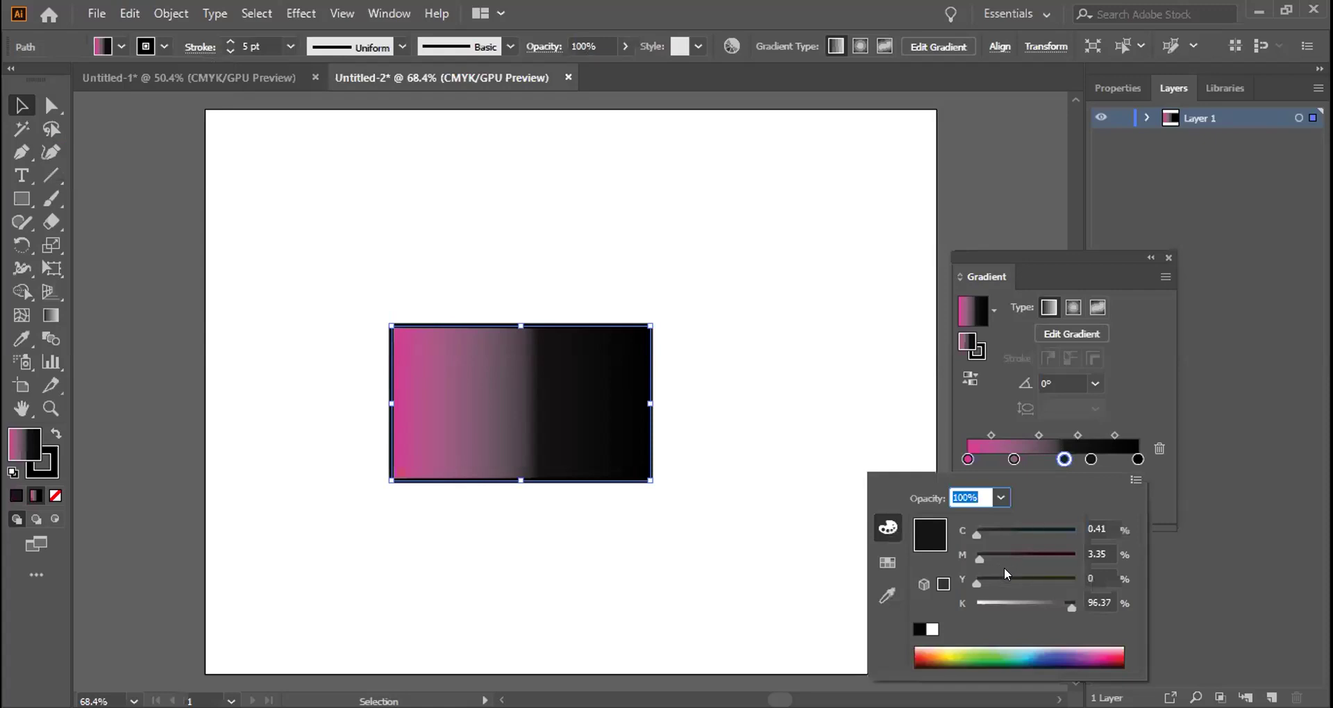
left_click(1021, 576)
left_click(990, 649)
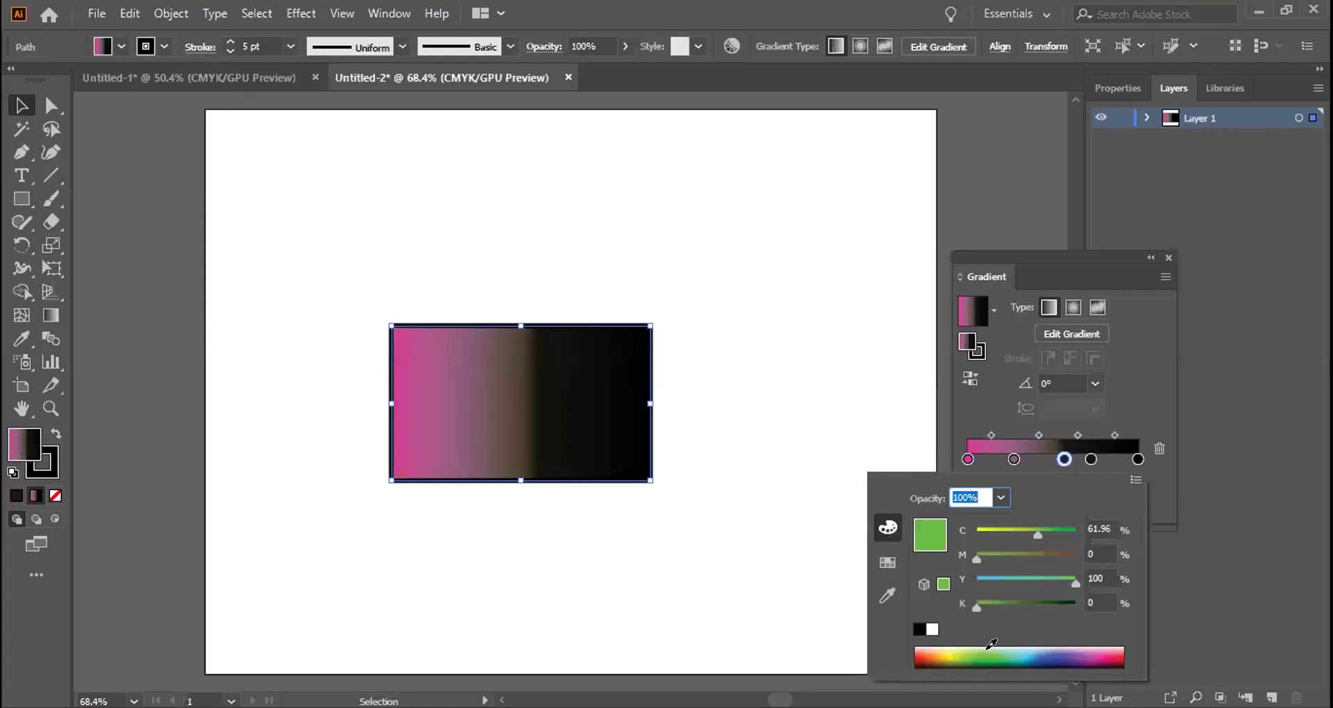
left_click(1024, 648)
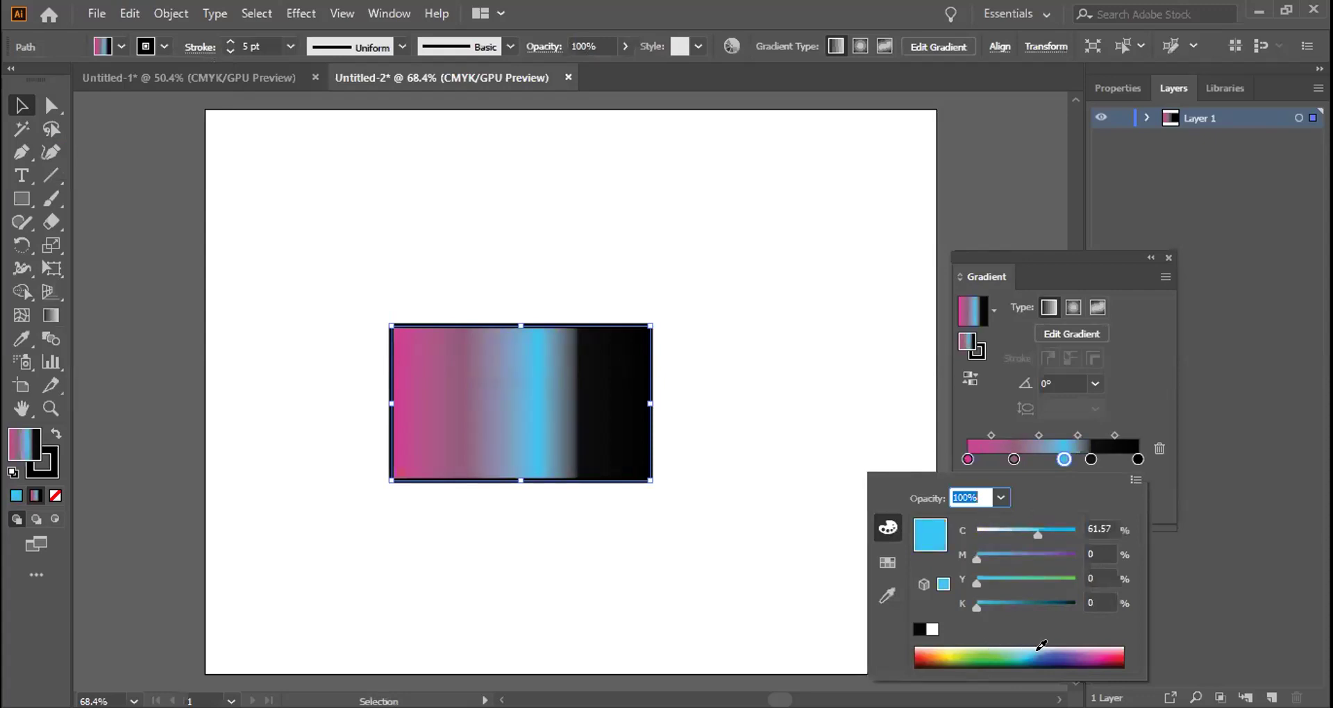
left_click(1040, 649)
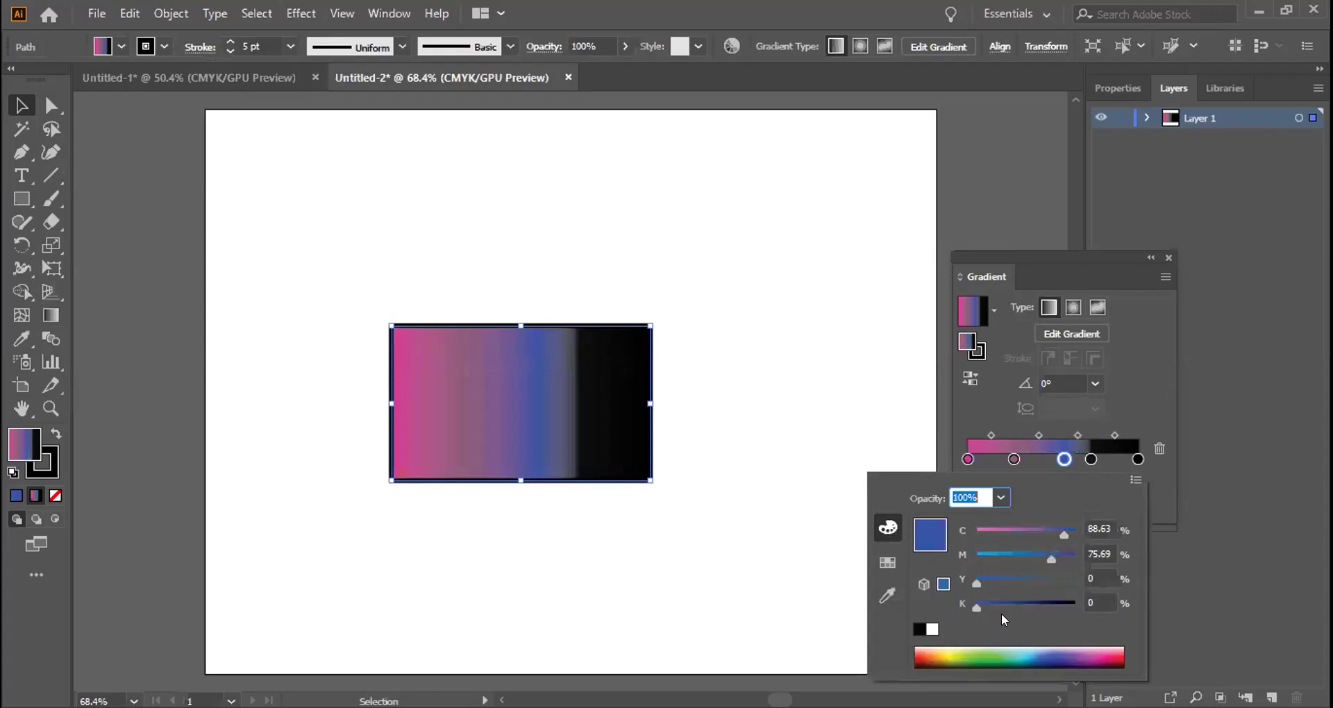
left_click(972, 641)
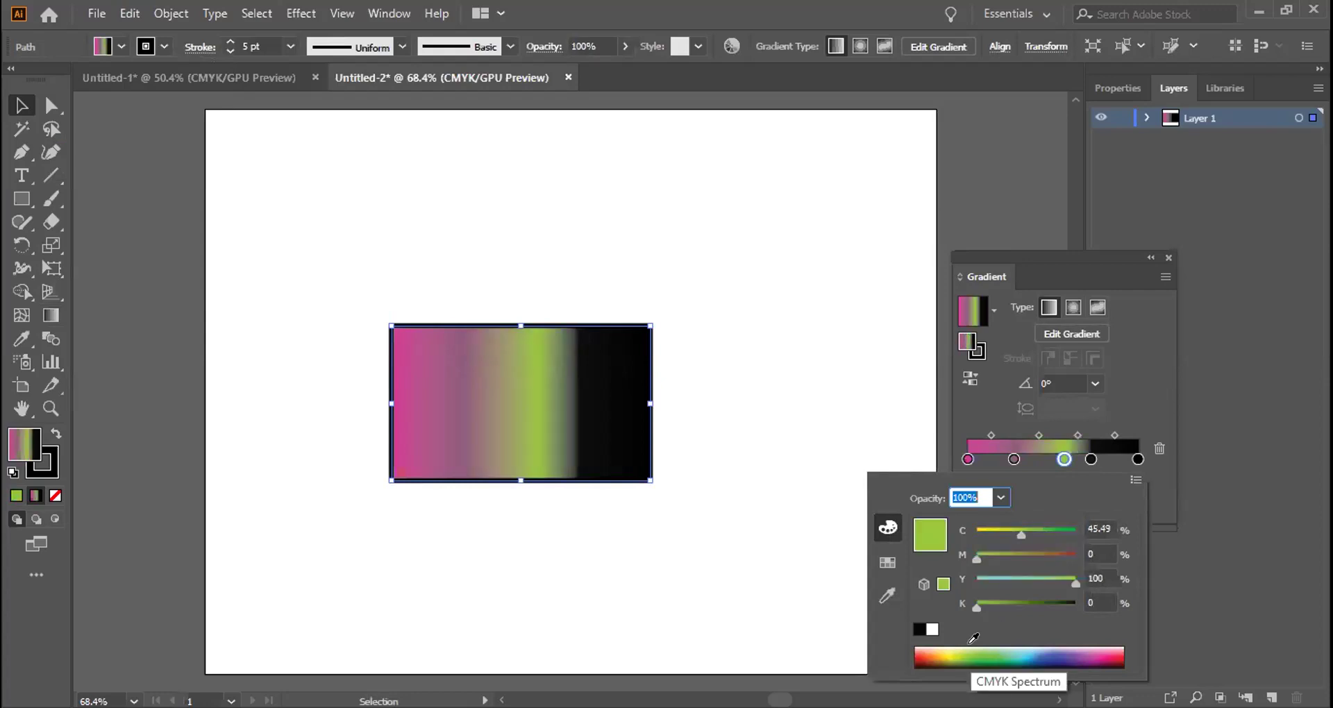
left_click(978, 653)
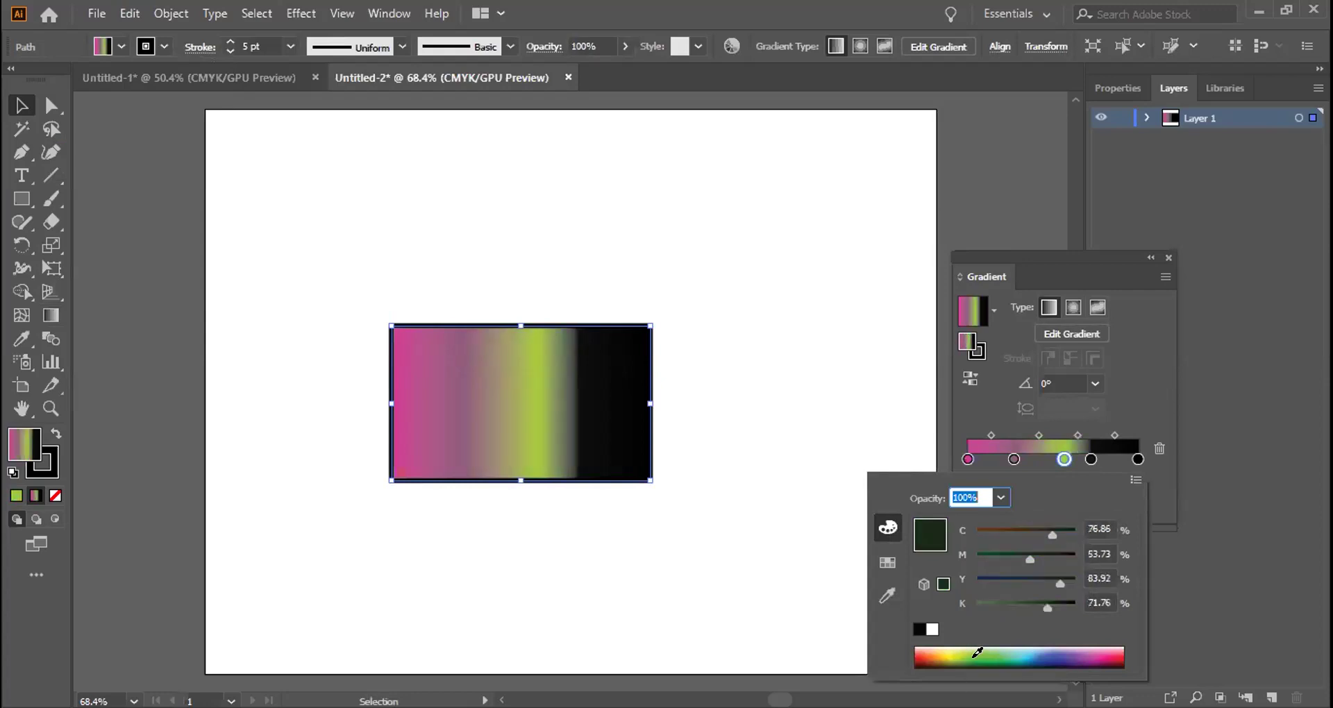
left_click(986, 650)
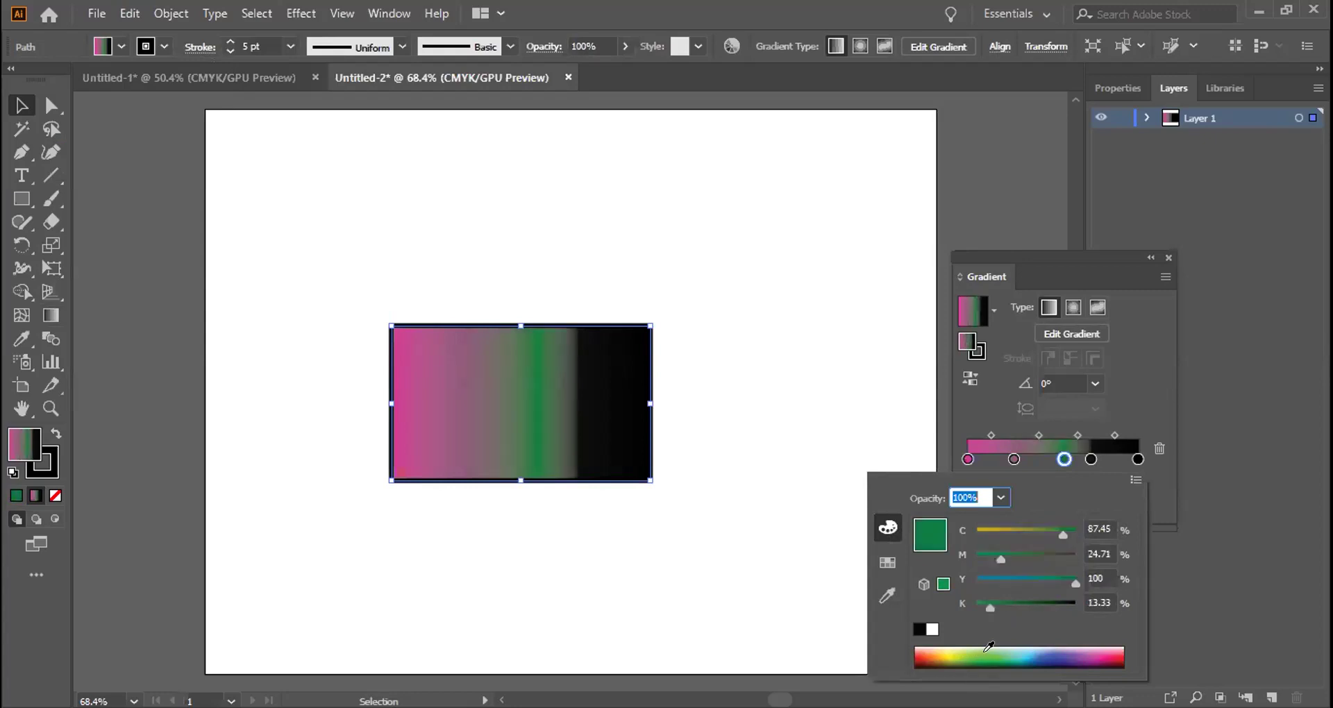
Recolour the 72.35% stop green (C 75.69, M 0, Y 94.12, K 0) and the end stop dark brown (C 61.96, M 61.57, Y 81.96, K 73.73).
left_click(1092, 459)
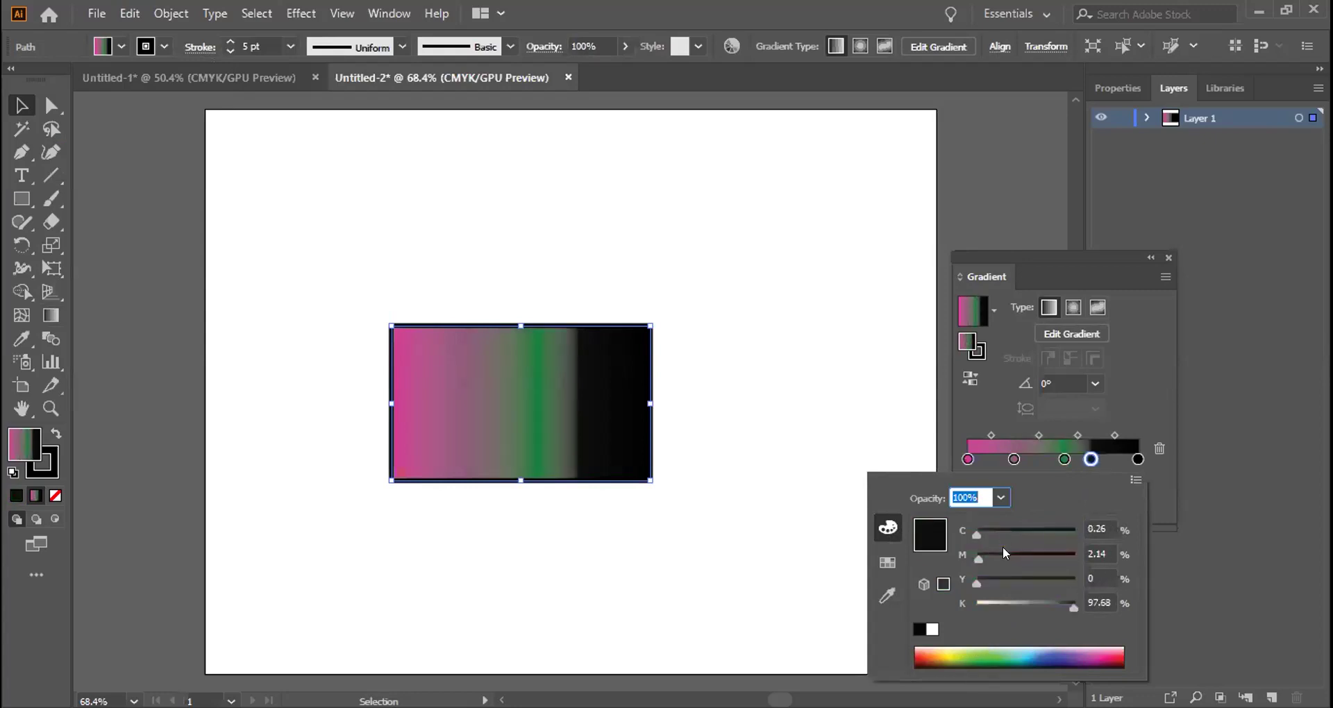
left_click(995, 650)
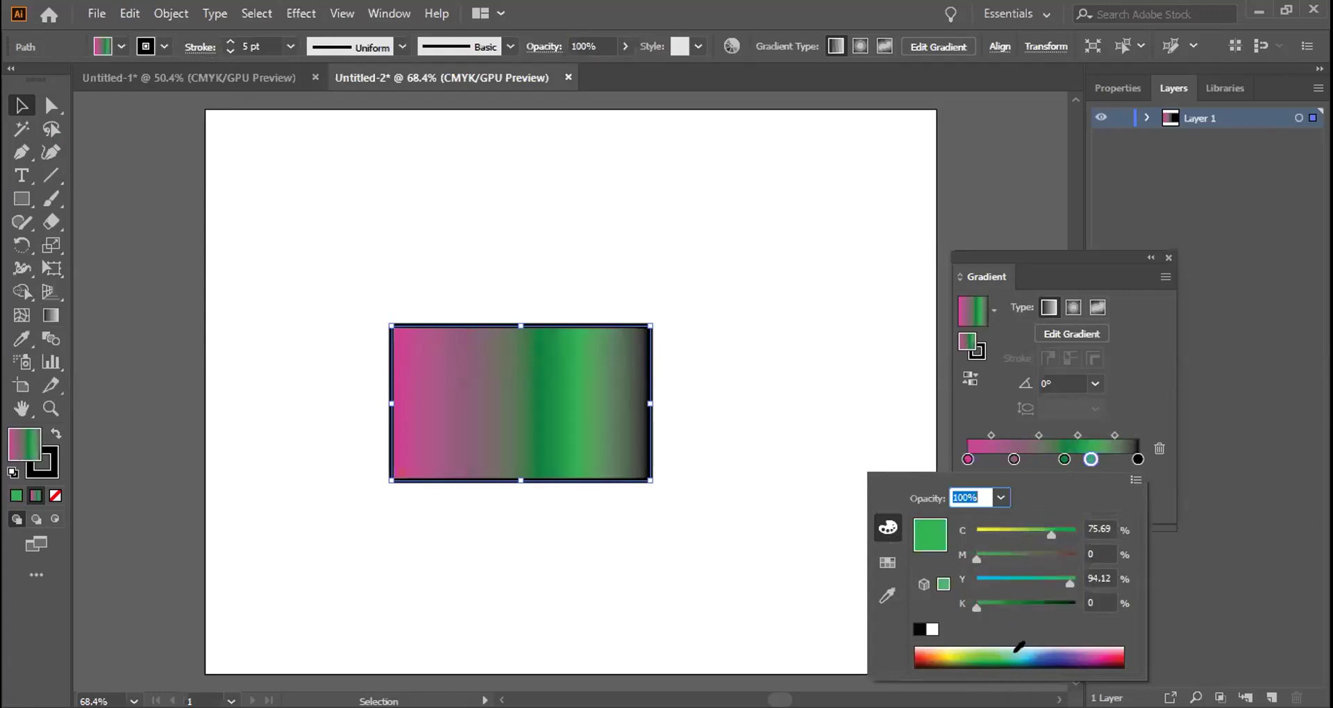
left_click(1133, 461)
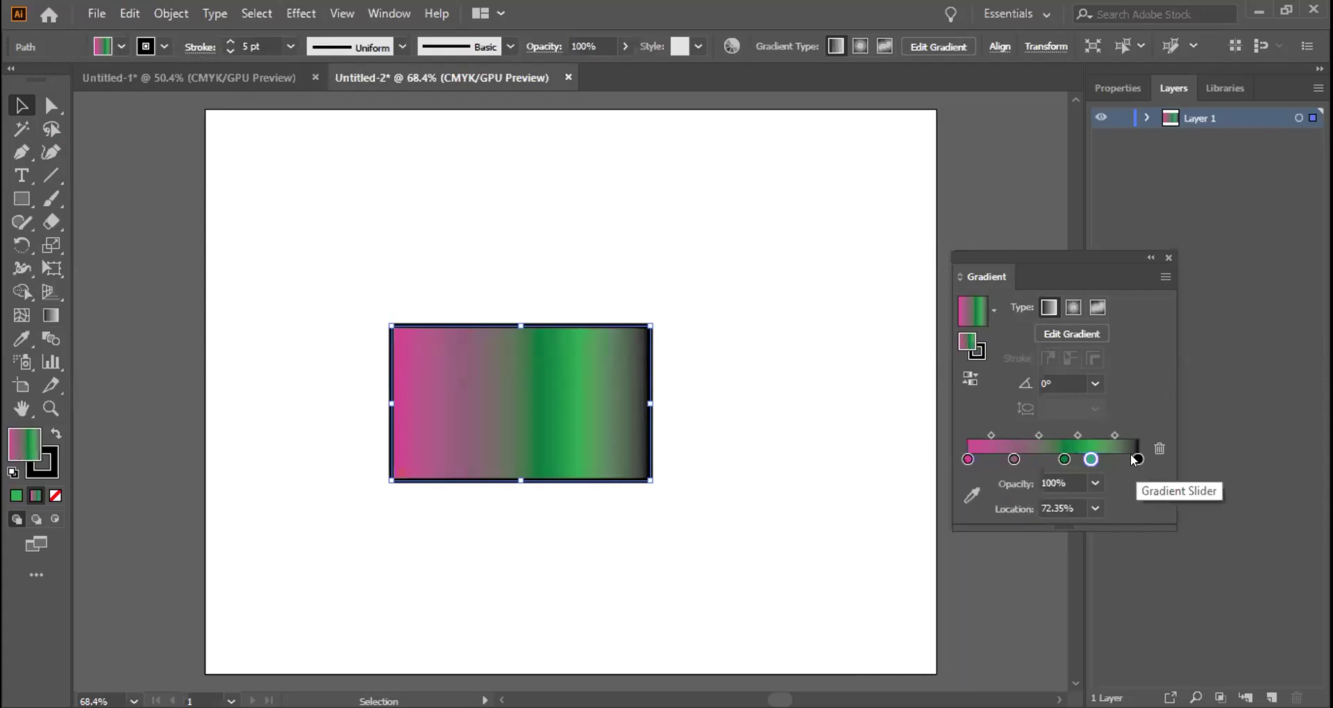
left_click(1134, 460)
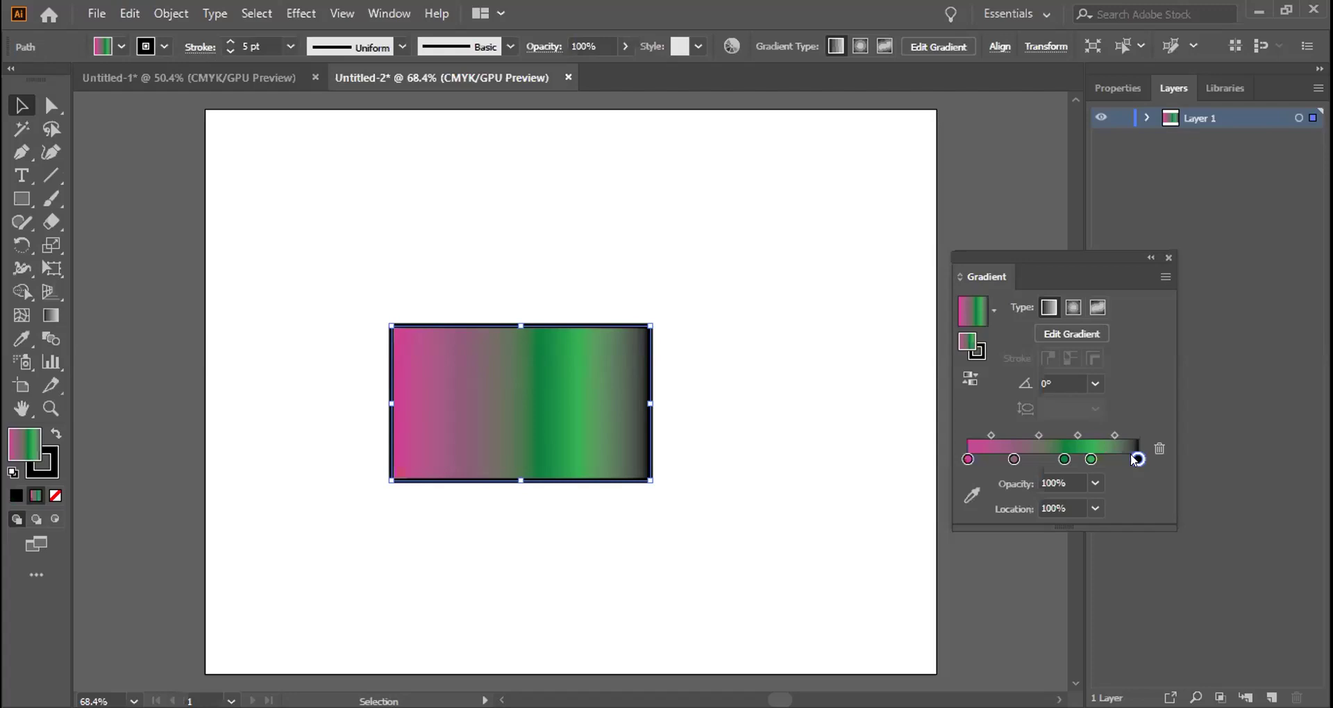
double_click(1134, 459)
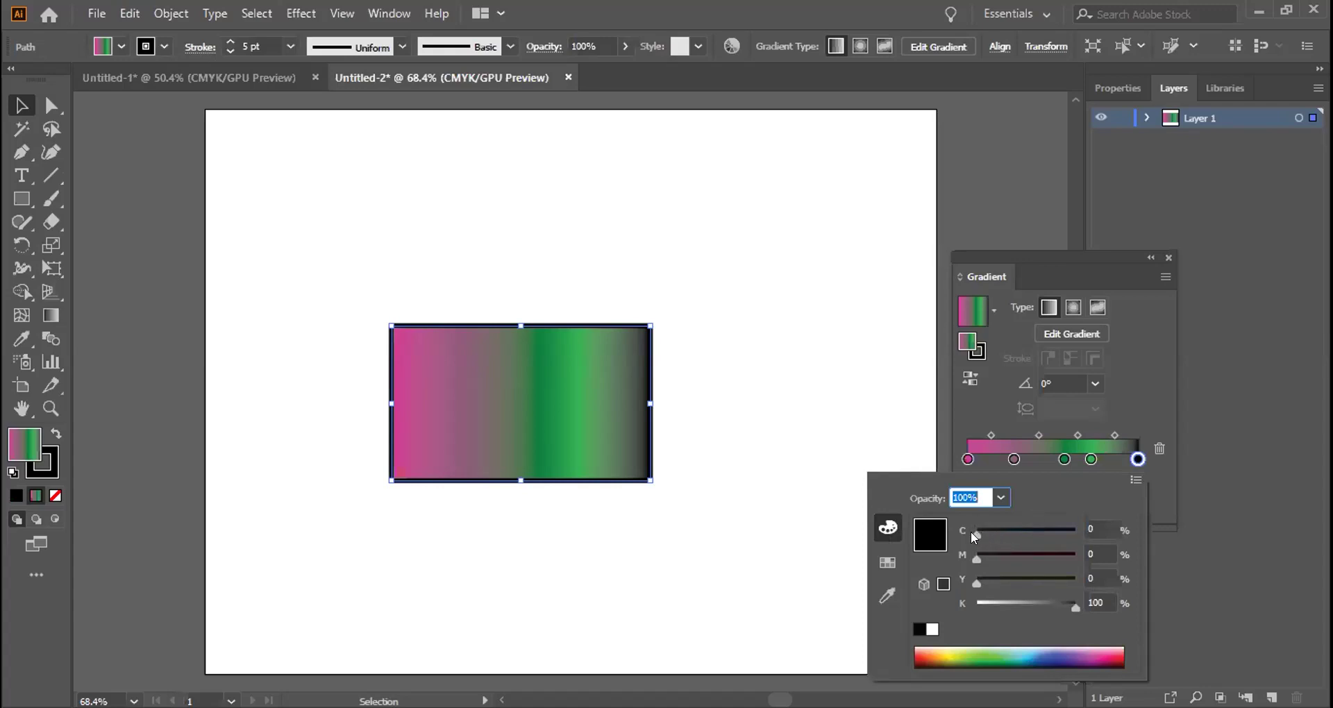
left_click_drag(971, 531, 987, 531)
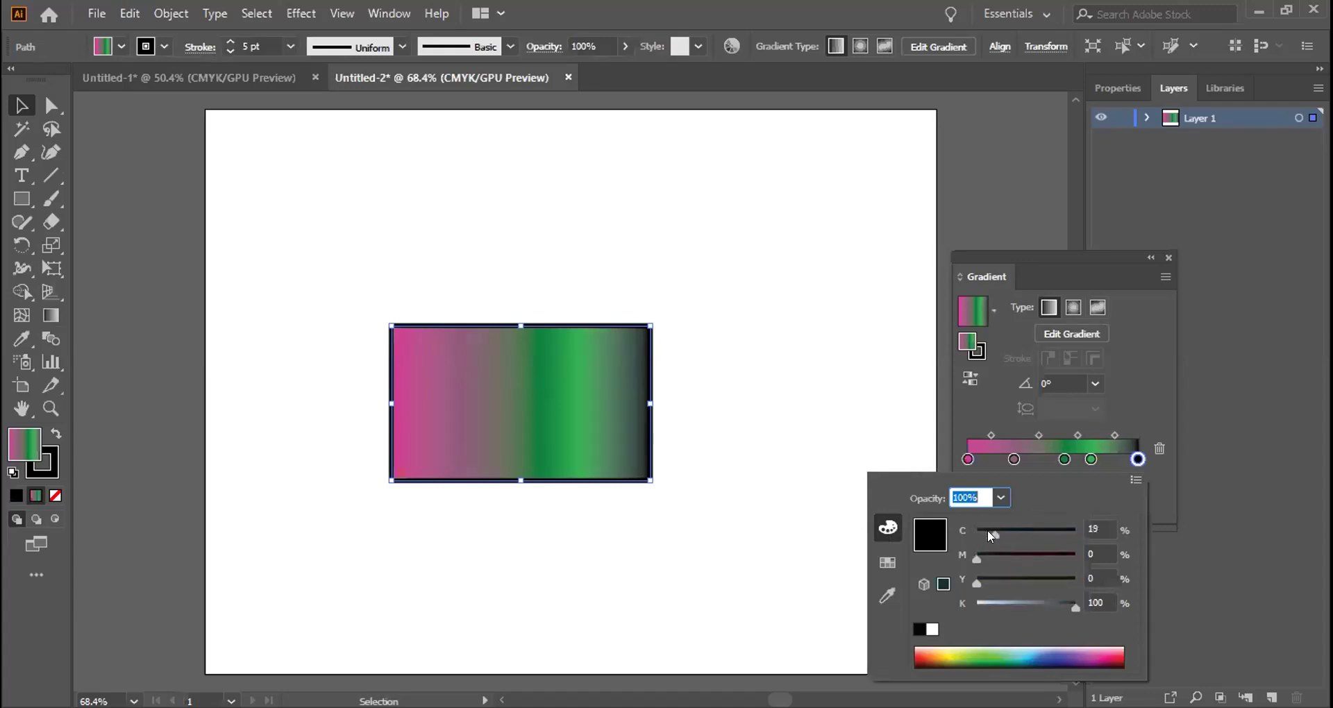
left_click(942, 655)
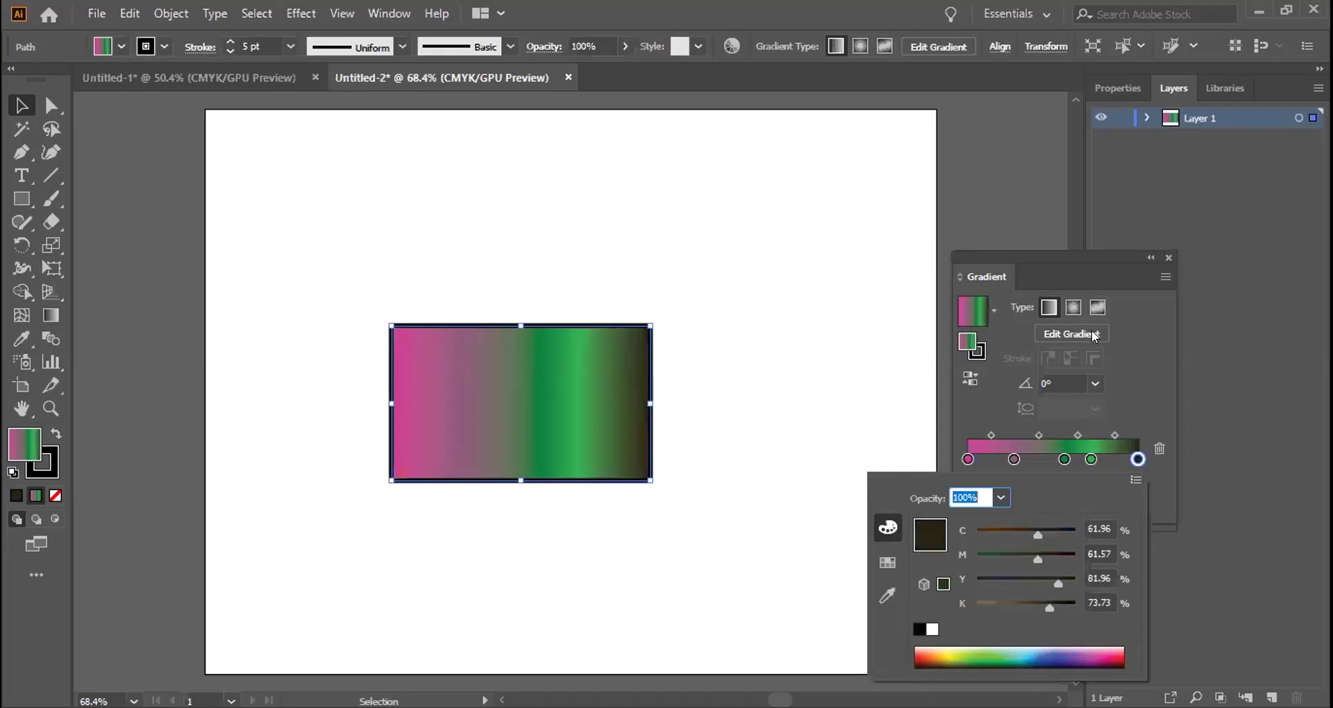
left_click(959, 416)
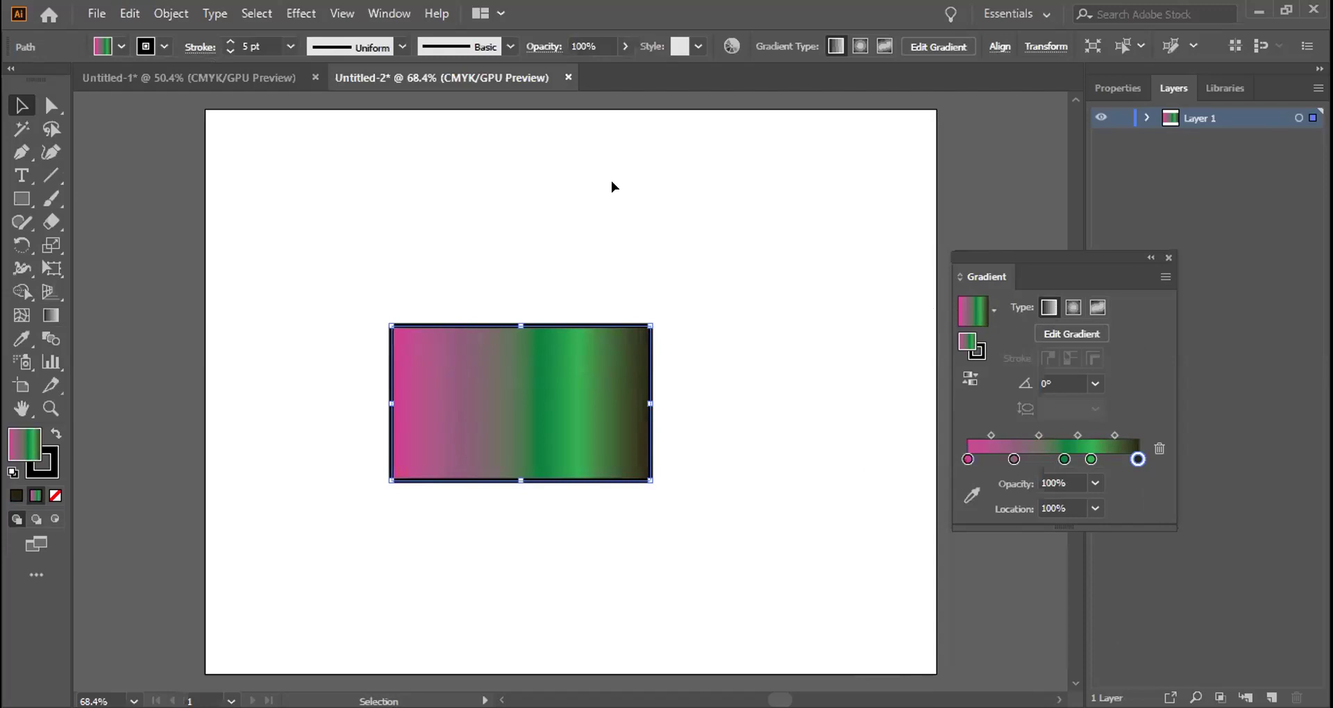
Try the radial and freeform gradient types, recolouring the freeform gradient's upper-right point dark red (C 25.49, M 100, Y 95.69, K 26.27).
left_click(1072, 307)
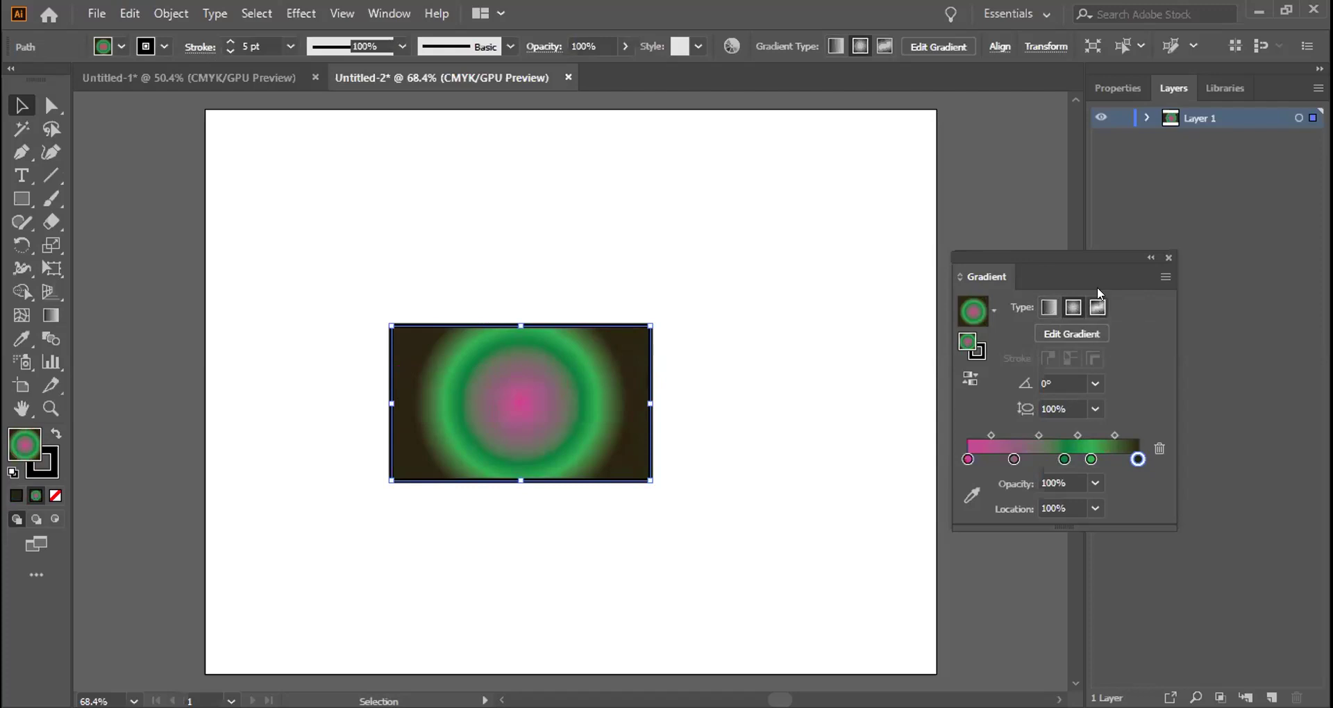
left_click(1097, 308)
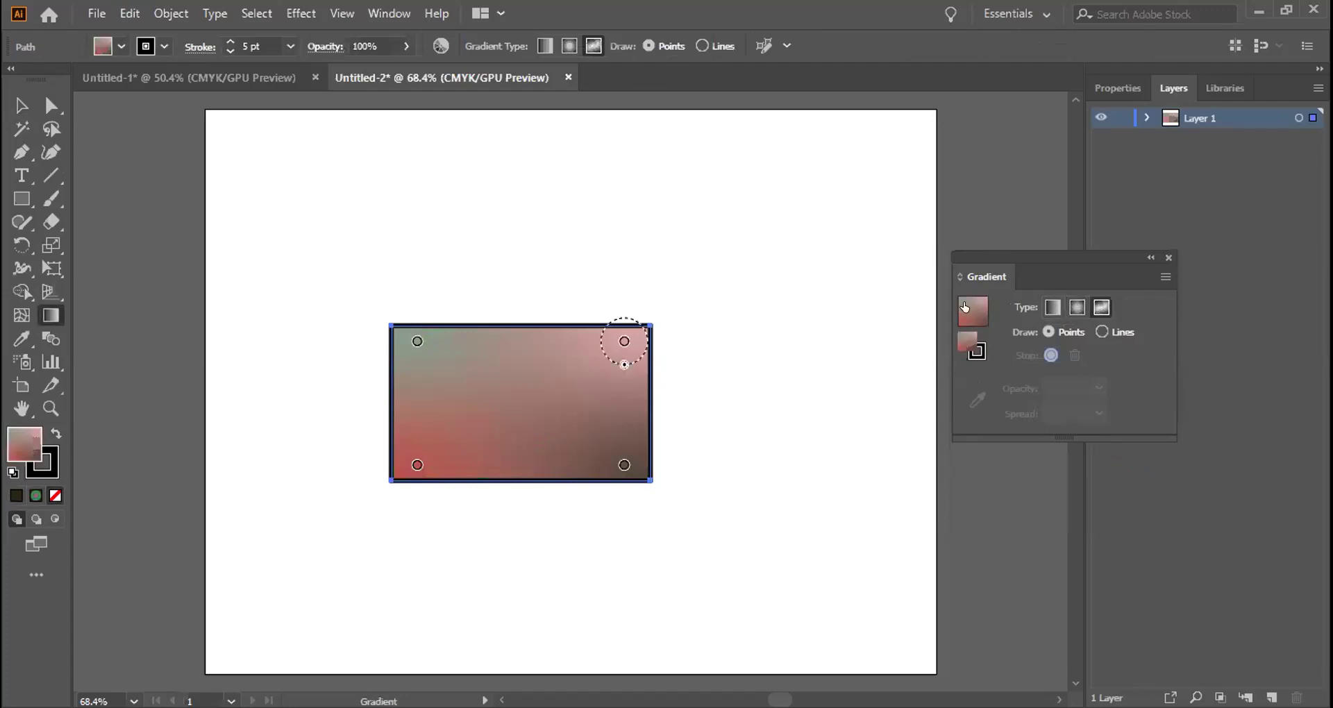
left_click(624, 341)
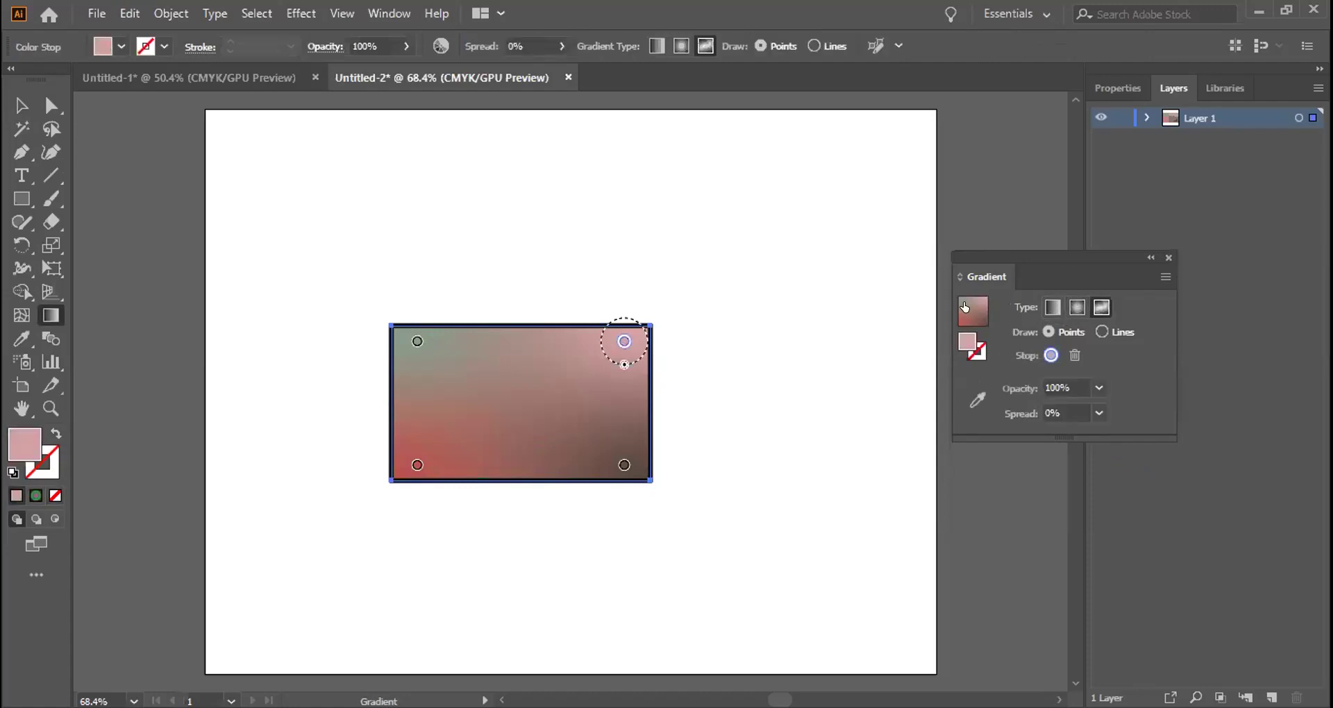
double_click(624, 341)
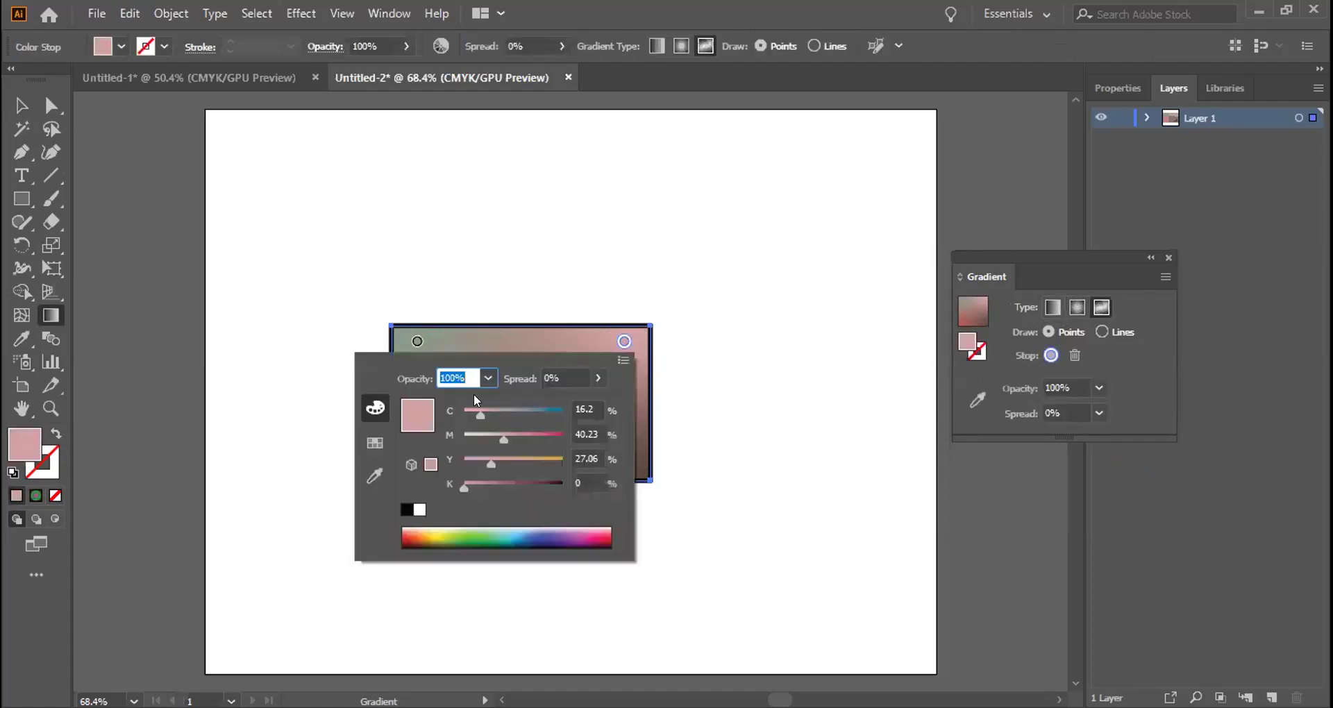
left_click_drag(477, 409, 504, 410)
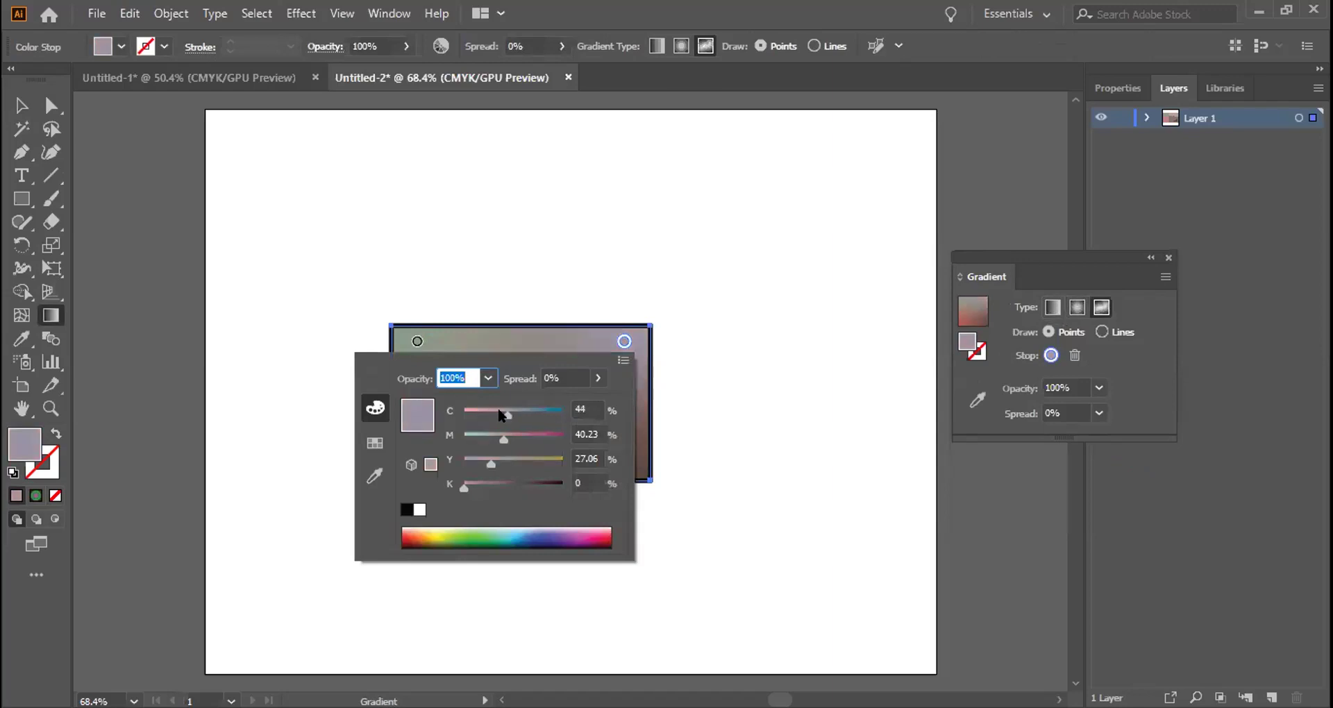
left_click(463, 529)
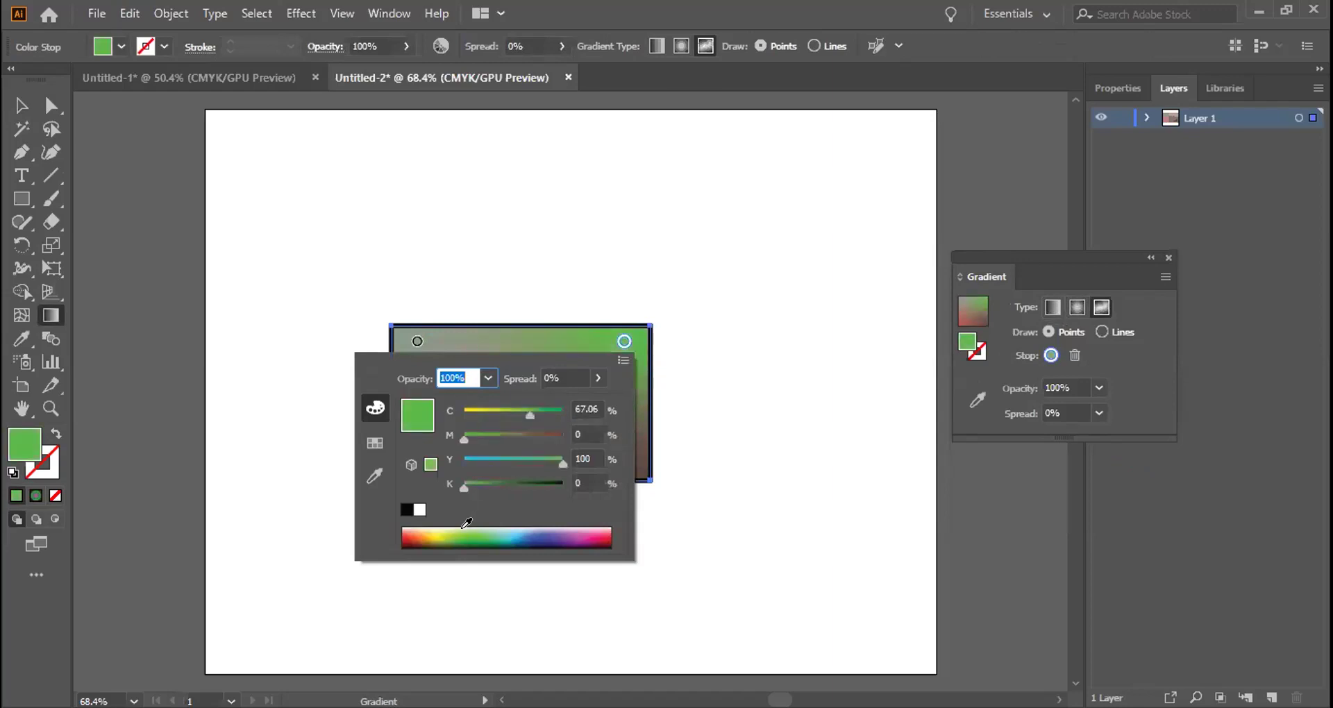
left_click(537, 530)
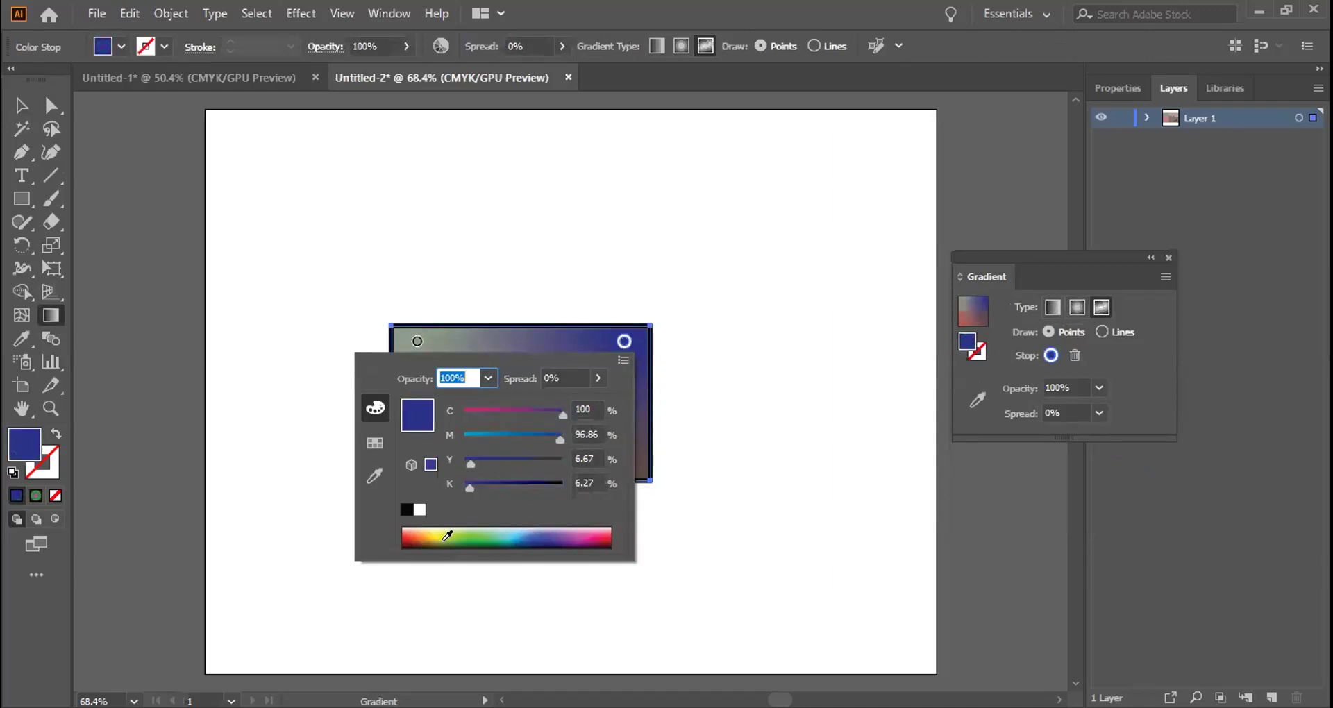
left_click(417, 530)
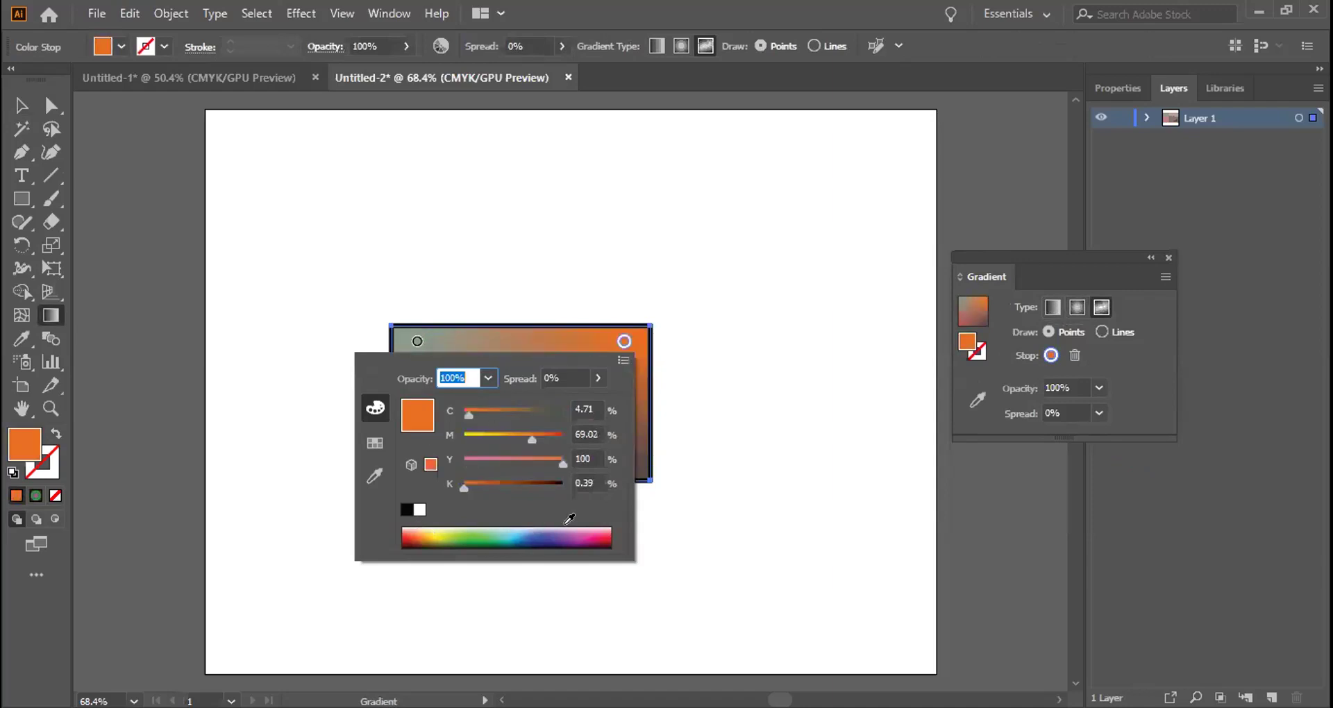
left_click(603, 526)
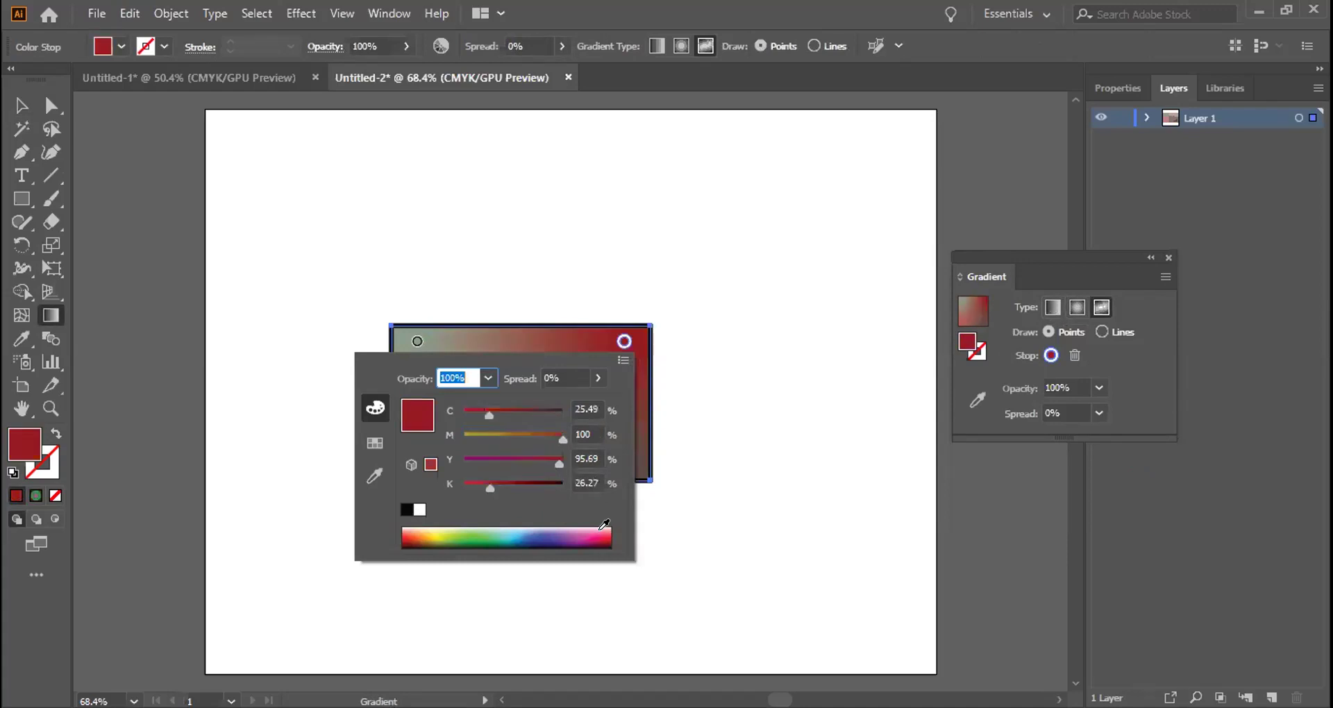
key("Escape")
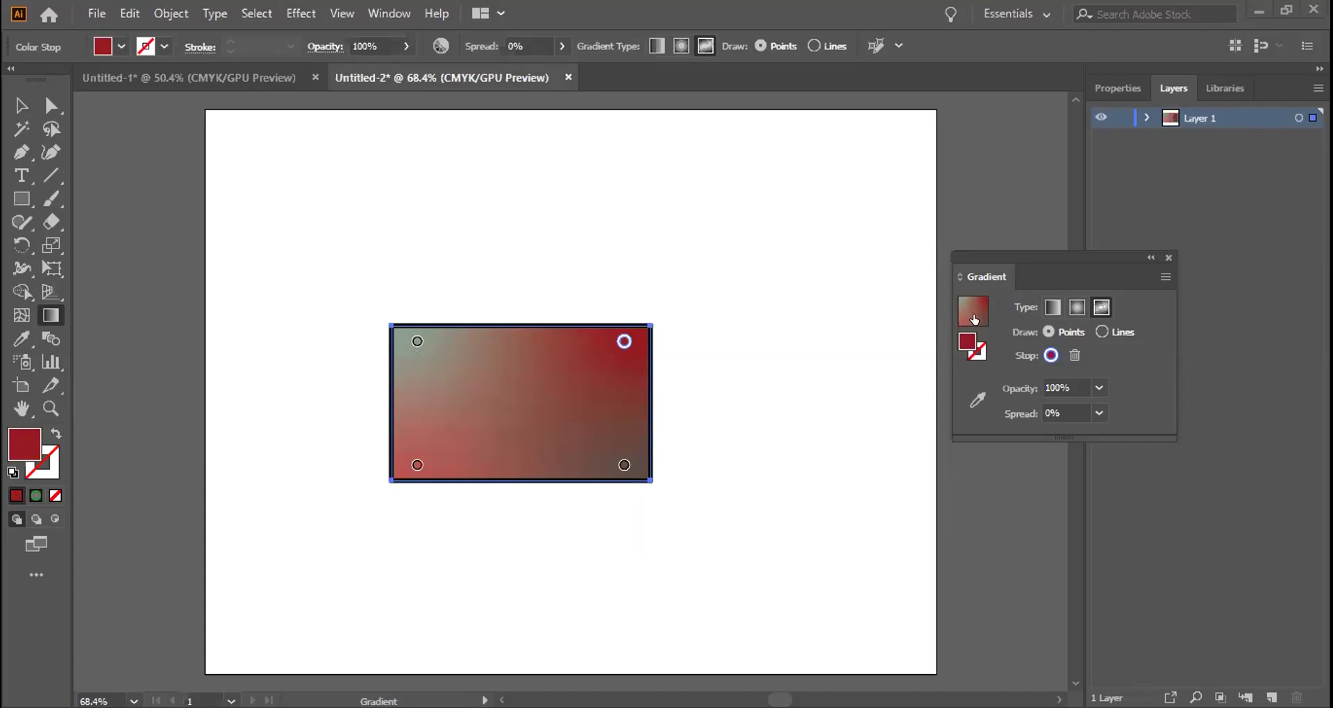
Set the rectangle's gradient back to the linear type and deselect the rectangle.
left_click(1048, 304)
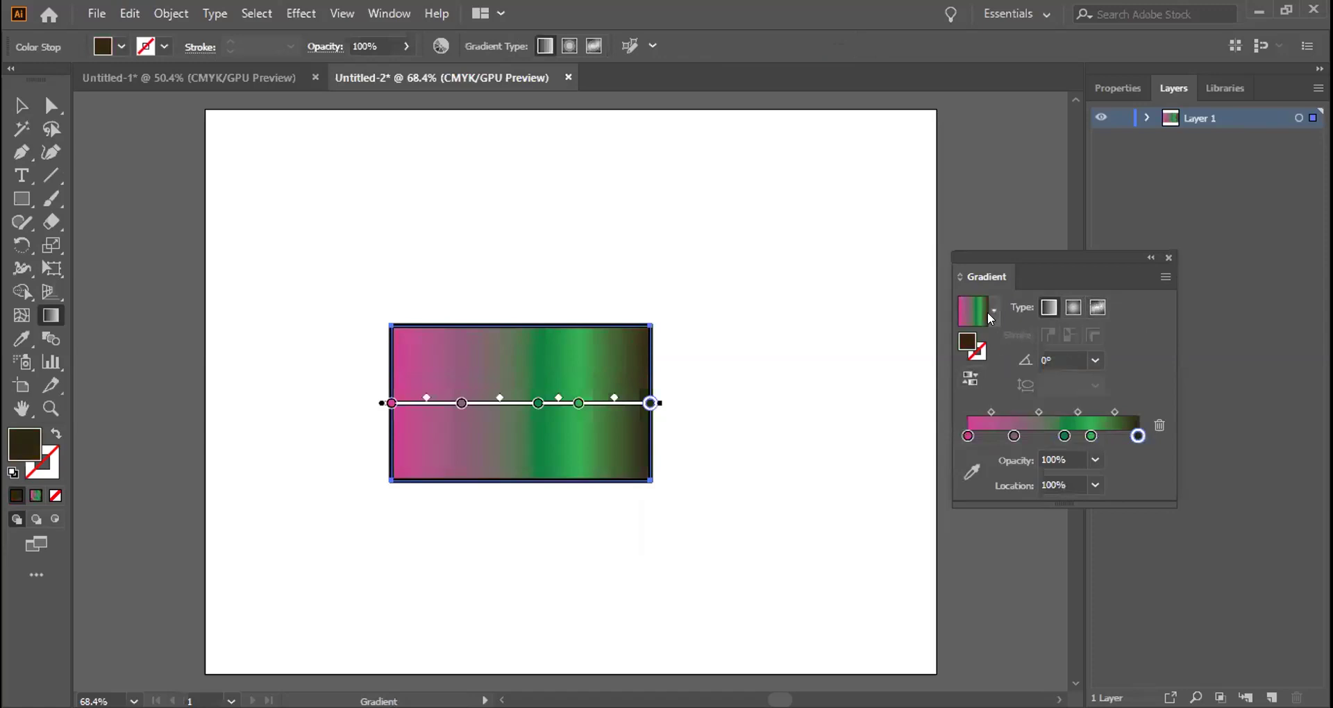
left_click(991, 312)
left_click(25, 106)
left_click(378, 307)
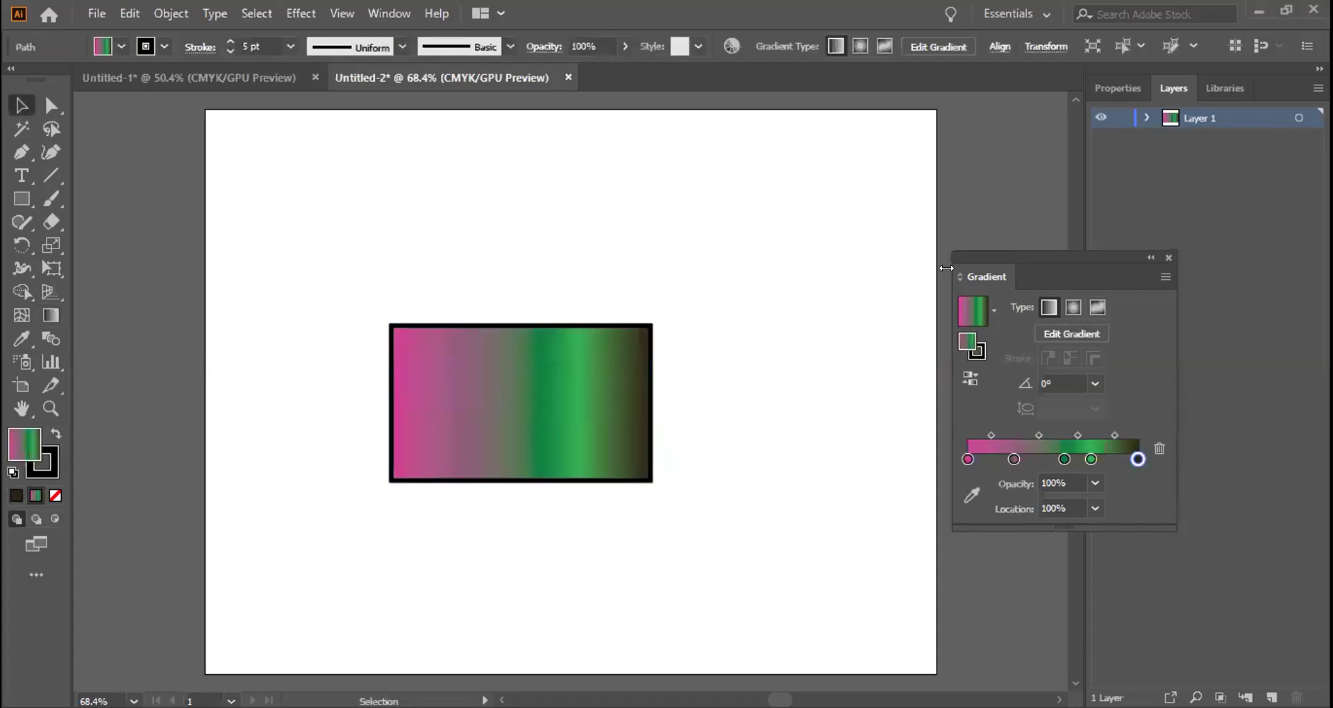
Select the rectangle with the Gradient tool and apply the Fading Sky preset gradient to its fill.
left_click(1166, 257)
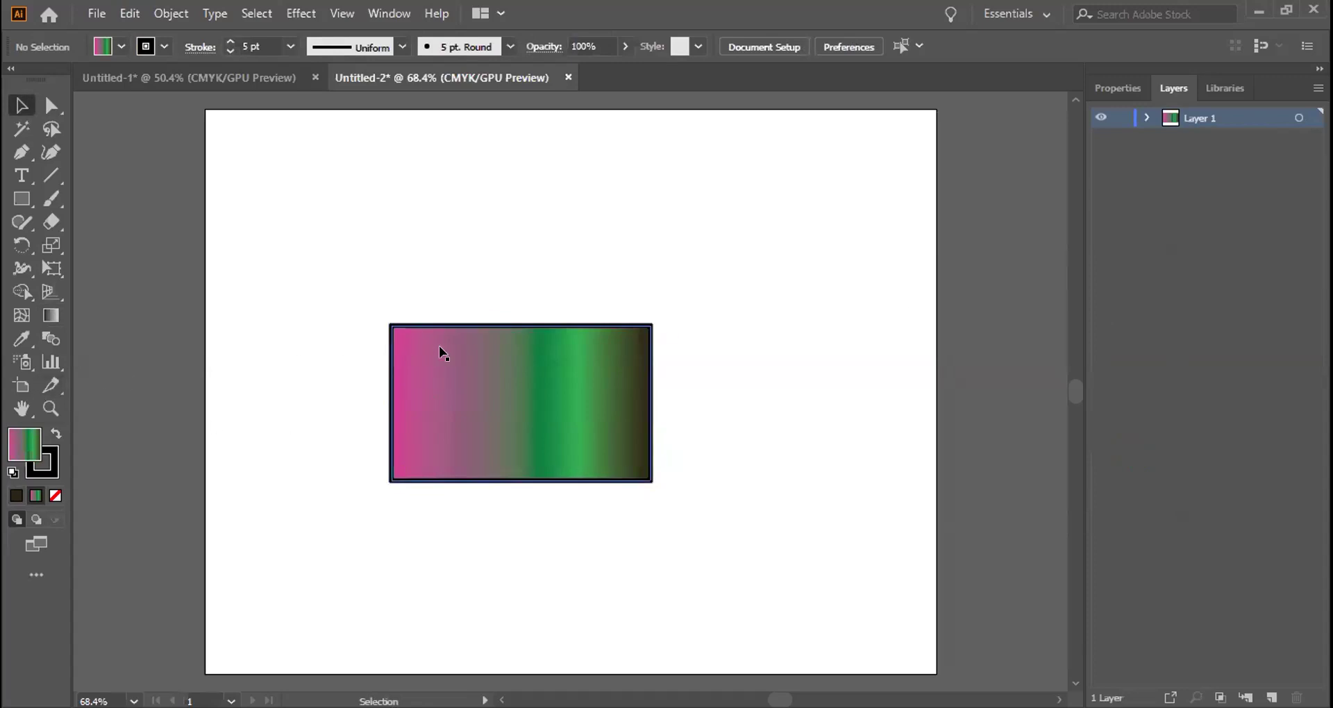
left_click(432, 432)
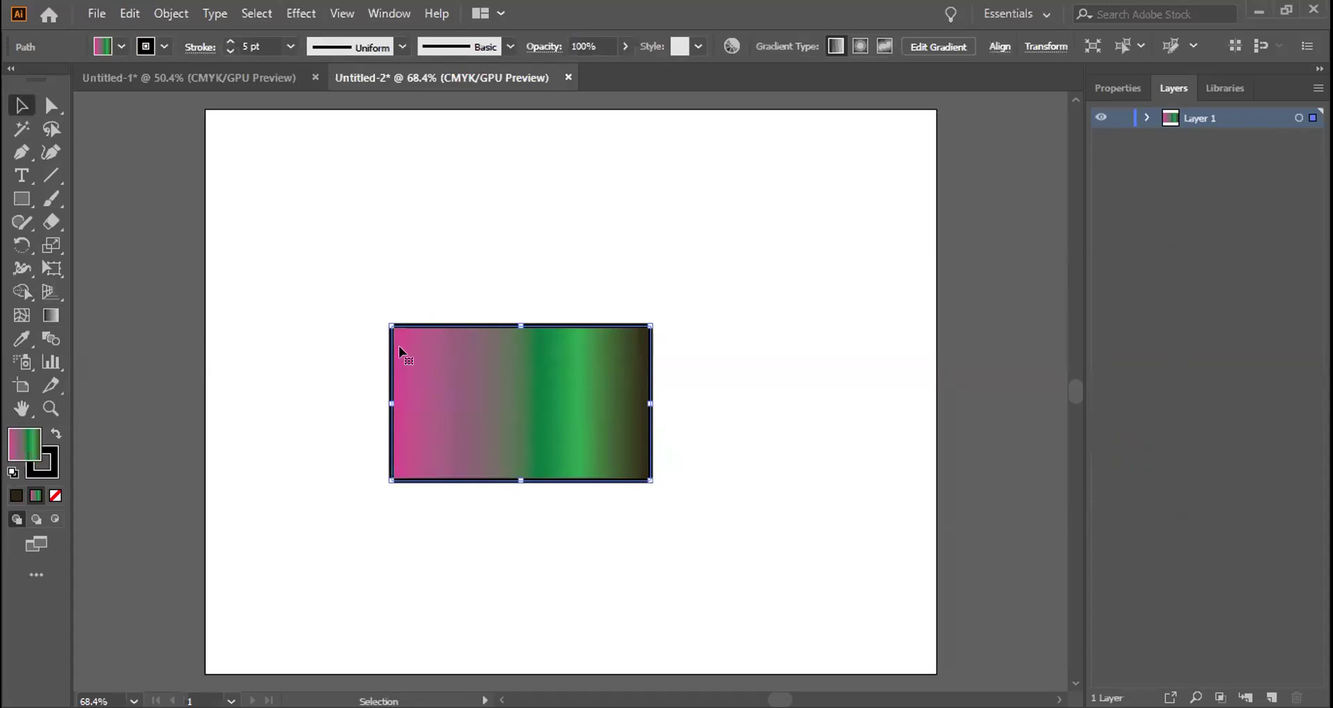
left_click(44, 317)
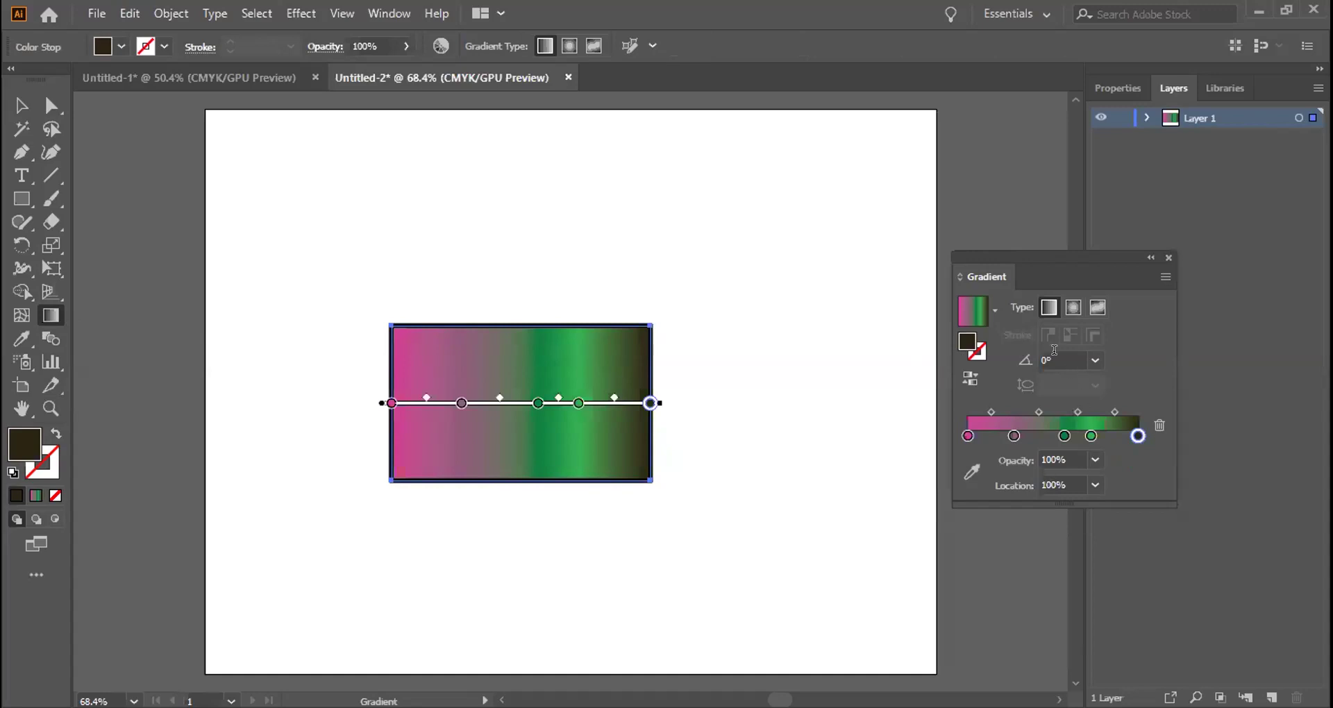
left_click(992, 308)
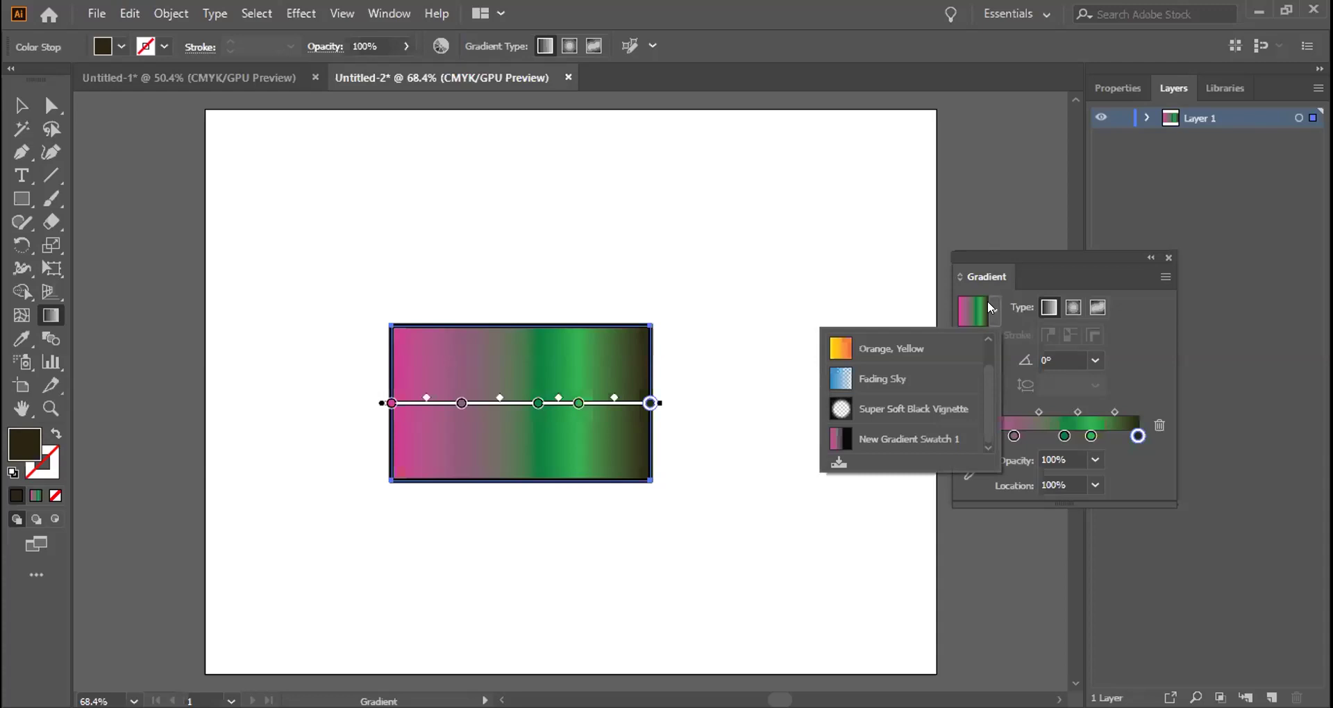
mouse_move(986, 393)
left_mouse_down()
mouse_move(983, 343)
mouse_move(986, 406)
left_mouse_up()
left_click(882, 378)
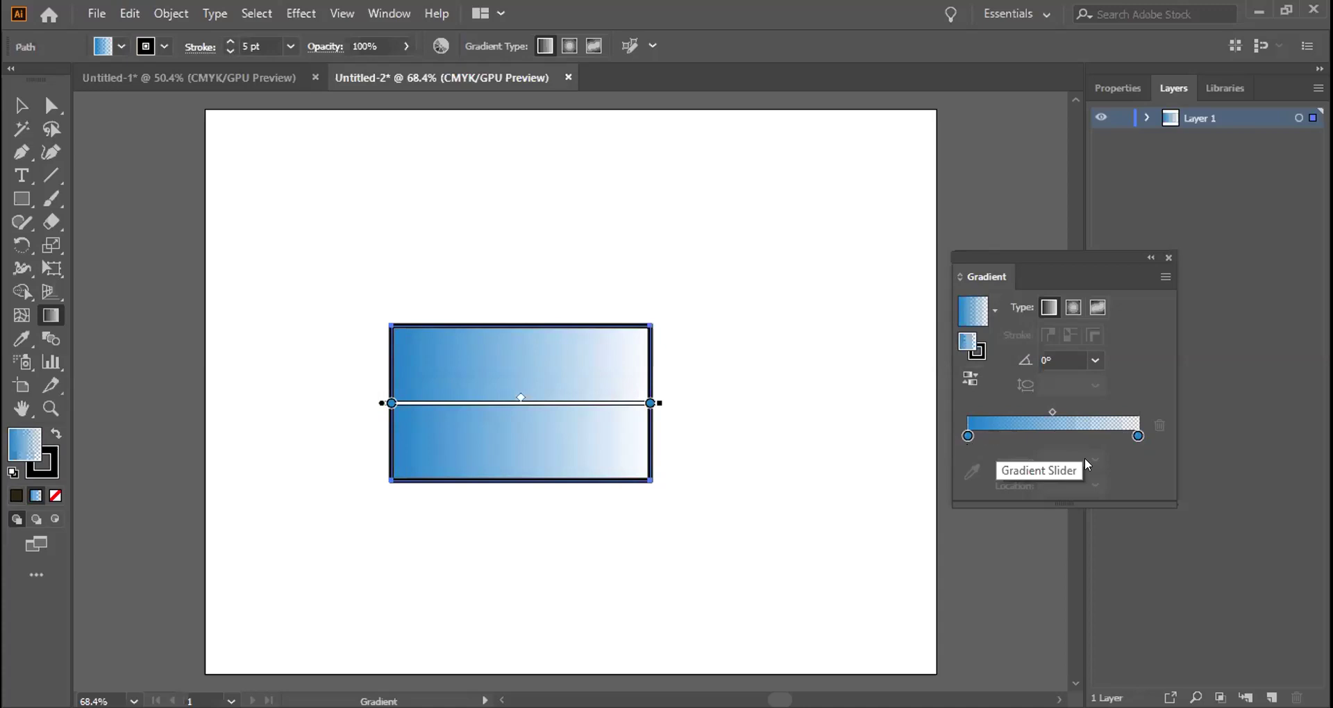
Try recolouring the Fading Sky gradient's start stop pink by setting its cyan value to 8%.
left_click(968, 435)
double_click(968, 436)
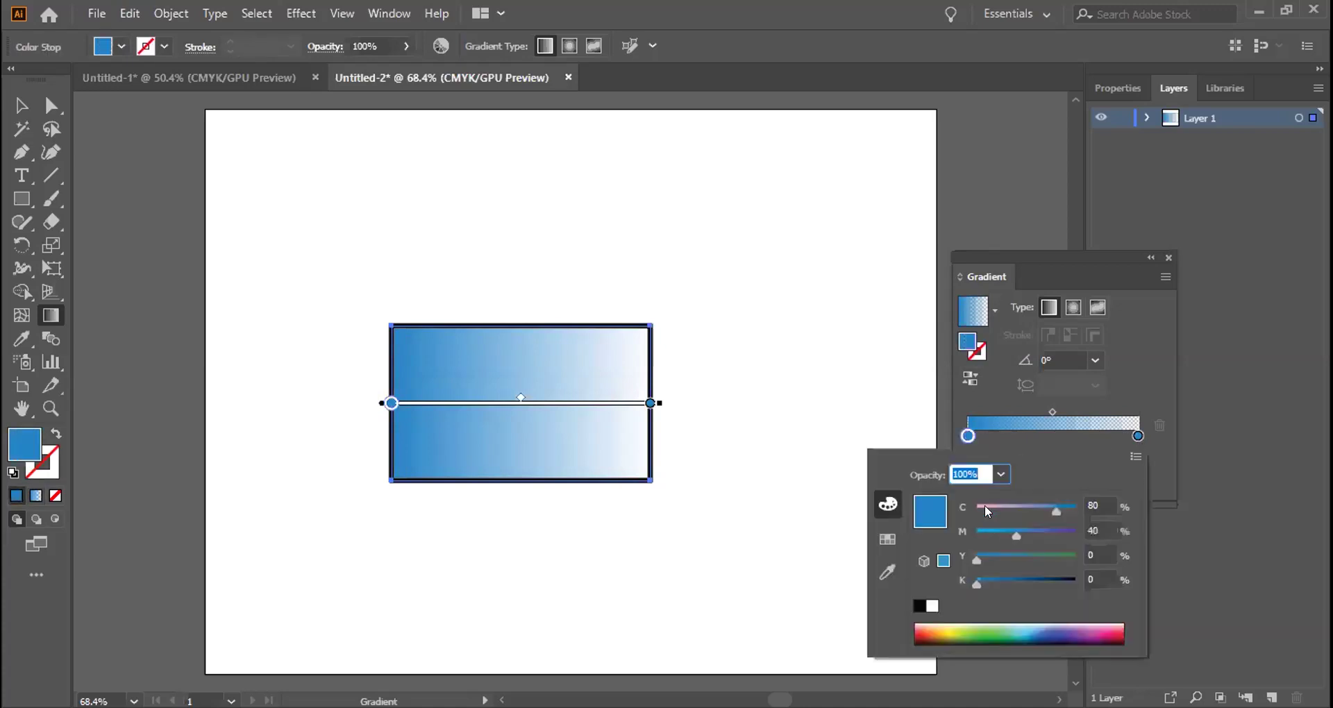
left_click(984, 506)
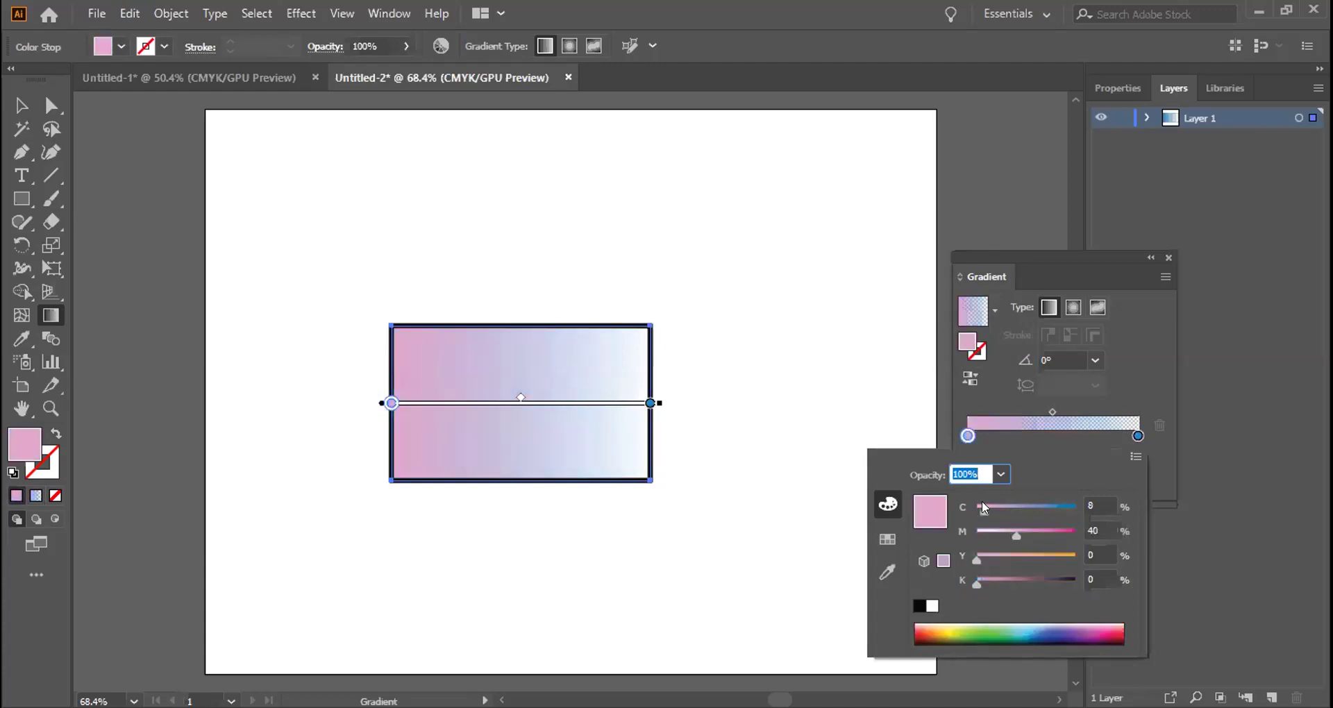
left_click(1136, 436)
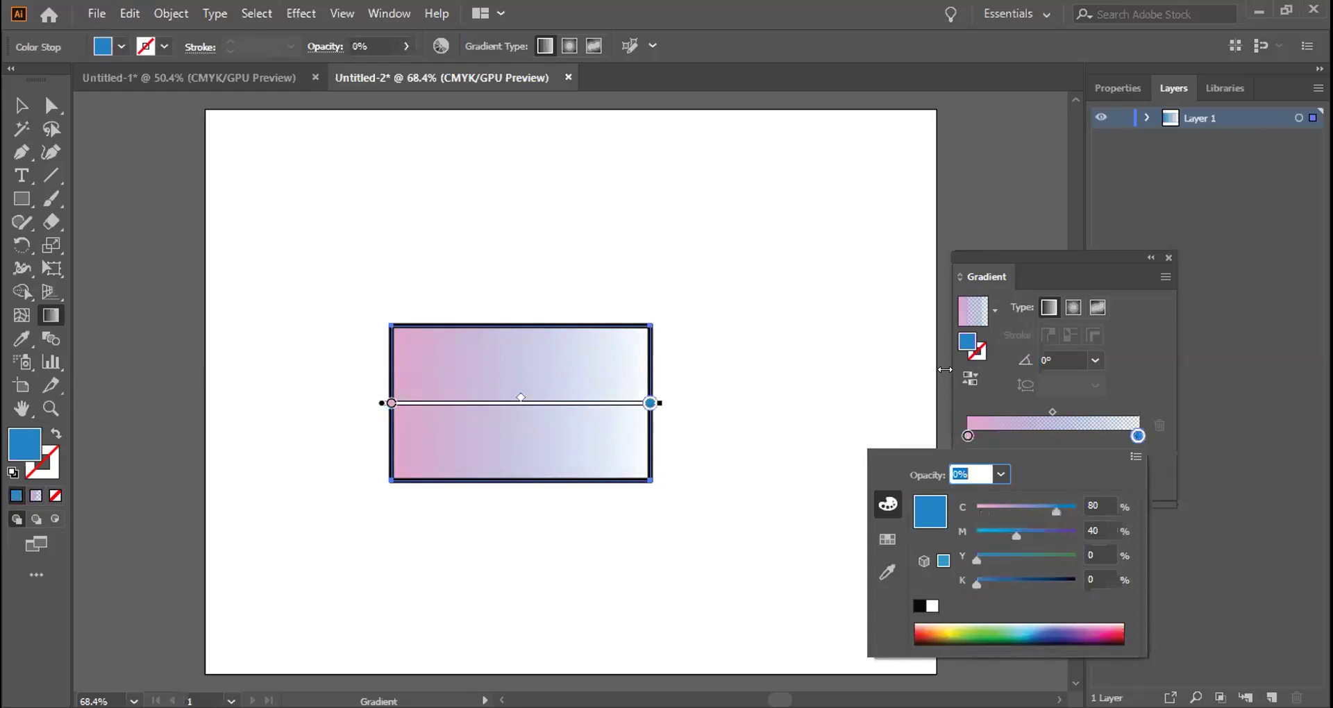
left_click(955, 393)
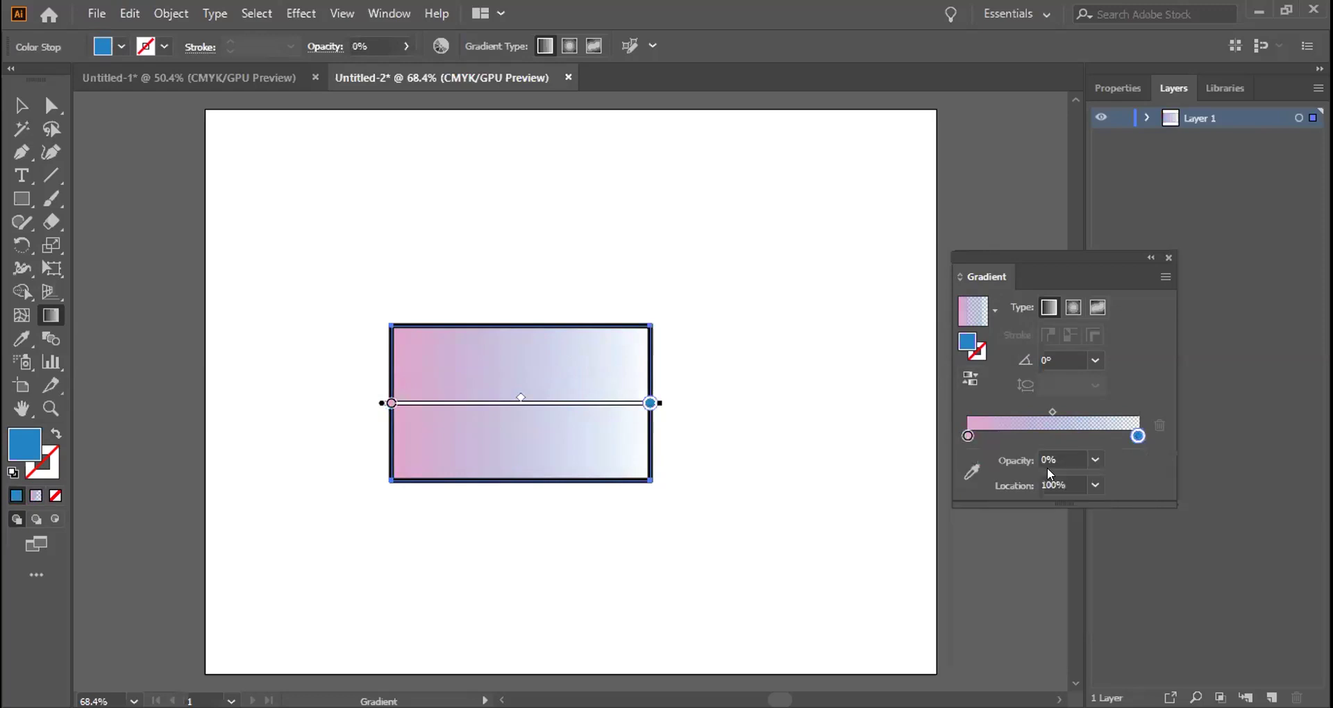
Compare the opacity and location settings of the gradient's start and end stops.
left_click(969, 437)
left_click(1139, 435)
left_click(969, 436)
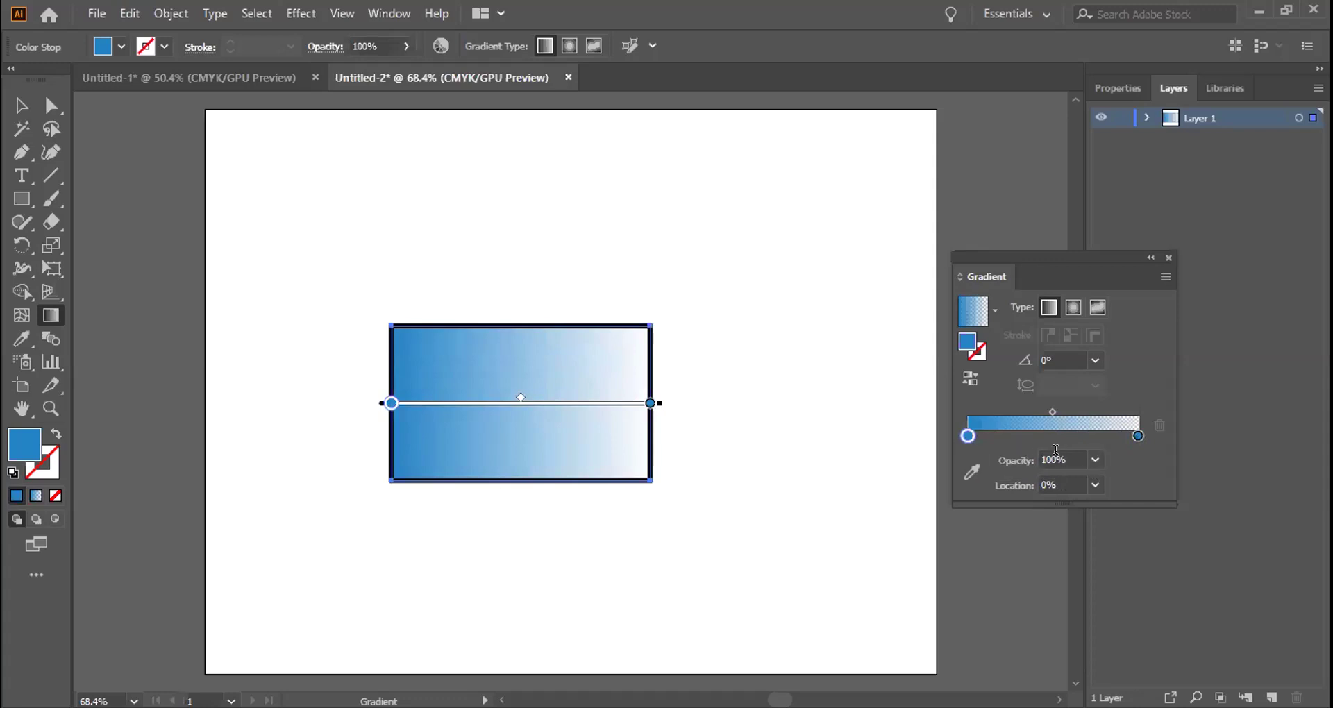
left_click(1134, 437)
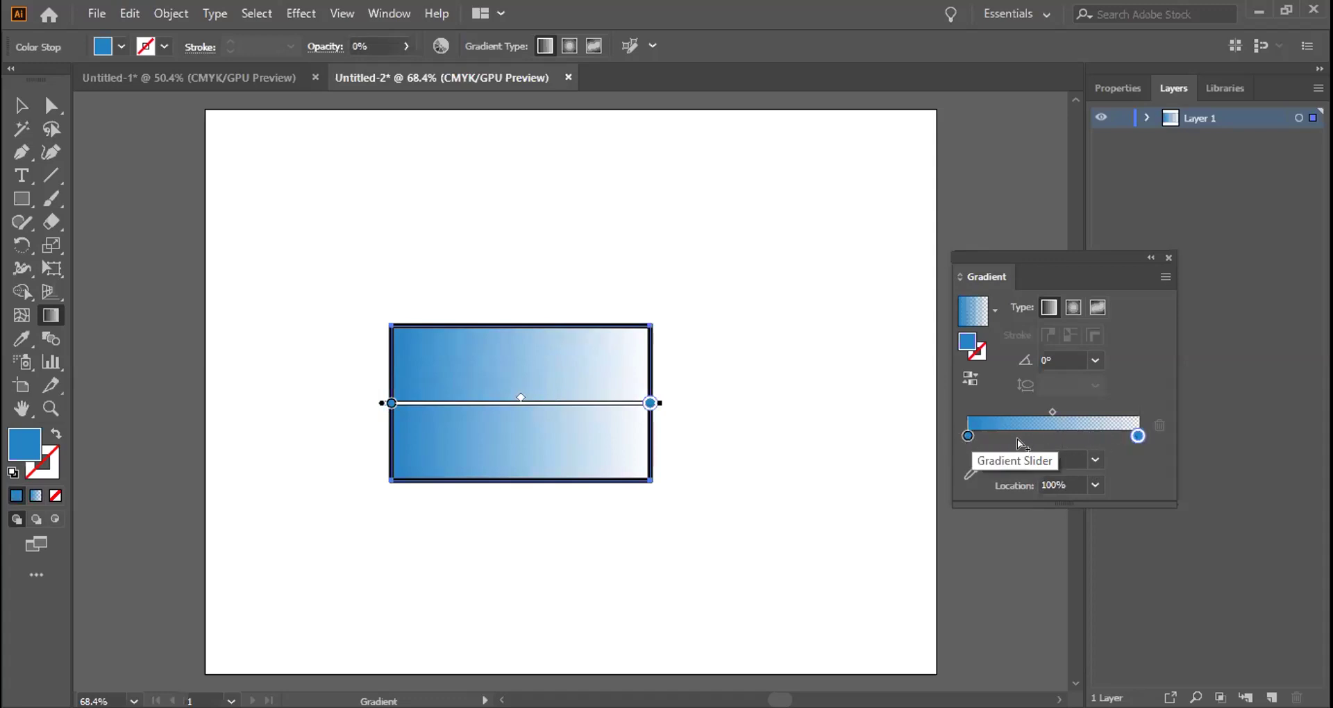
left_click(968, 436)
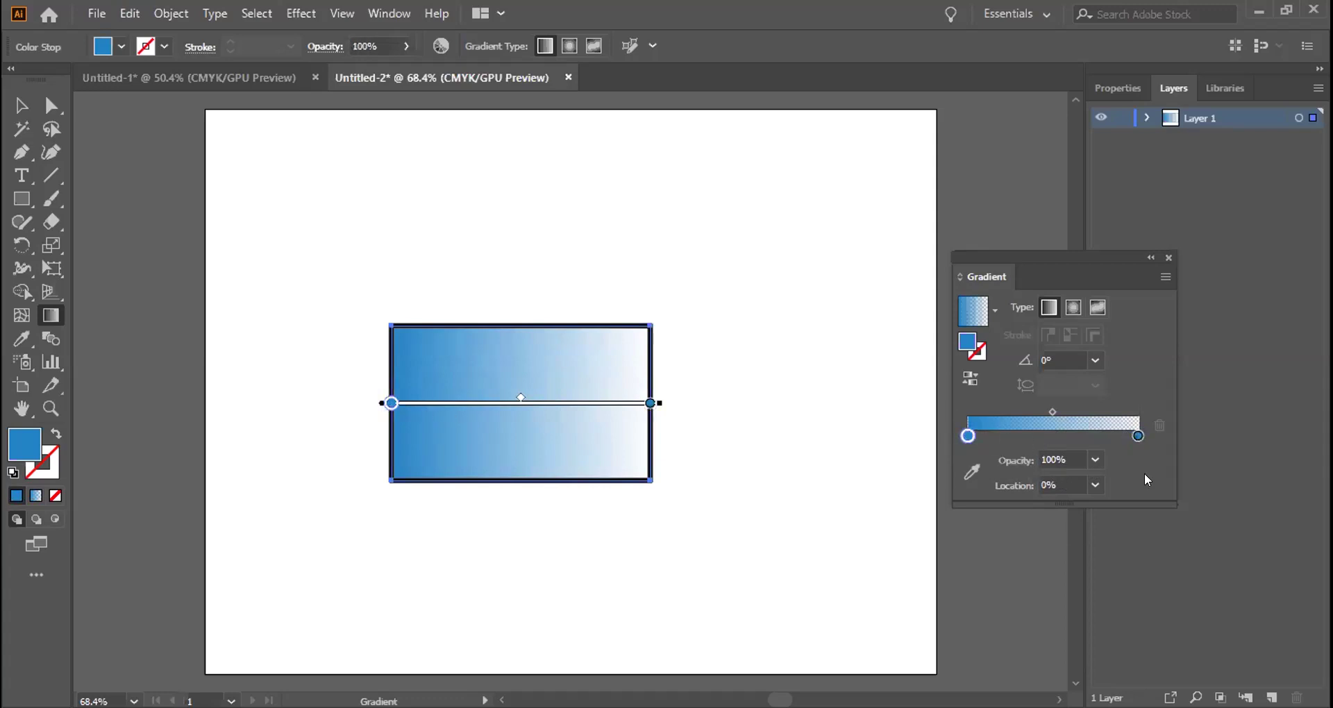
left_click(1138, 436)
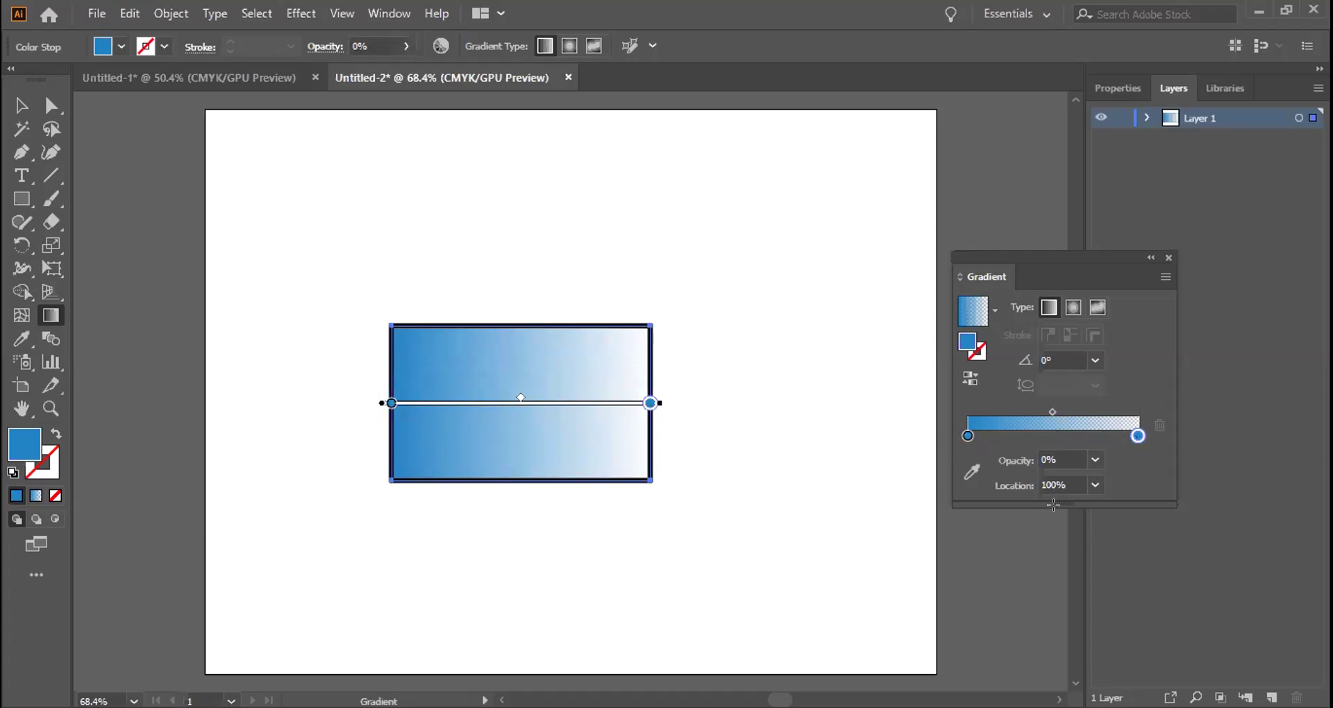
left_click(968, 437)
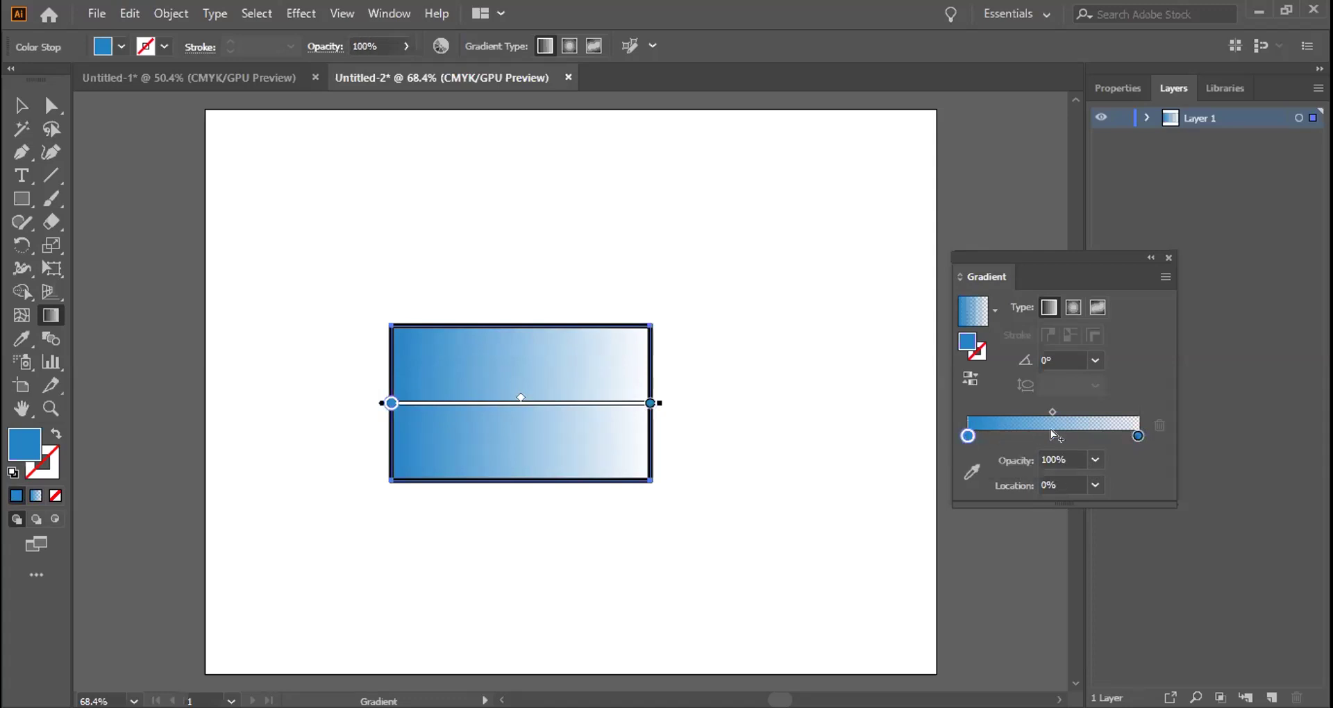
left_click(1138, 436)
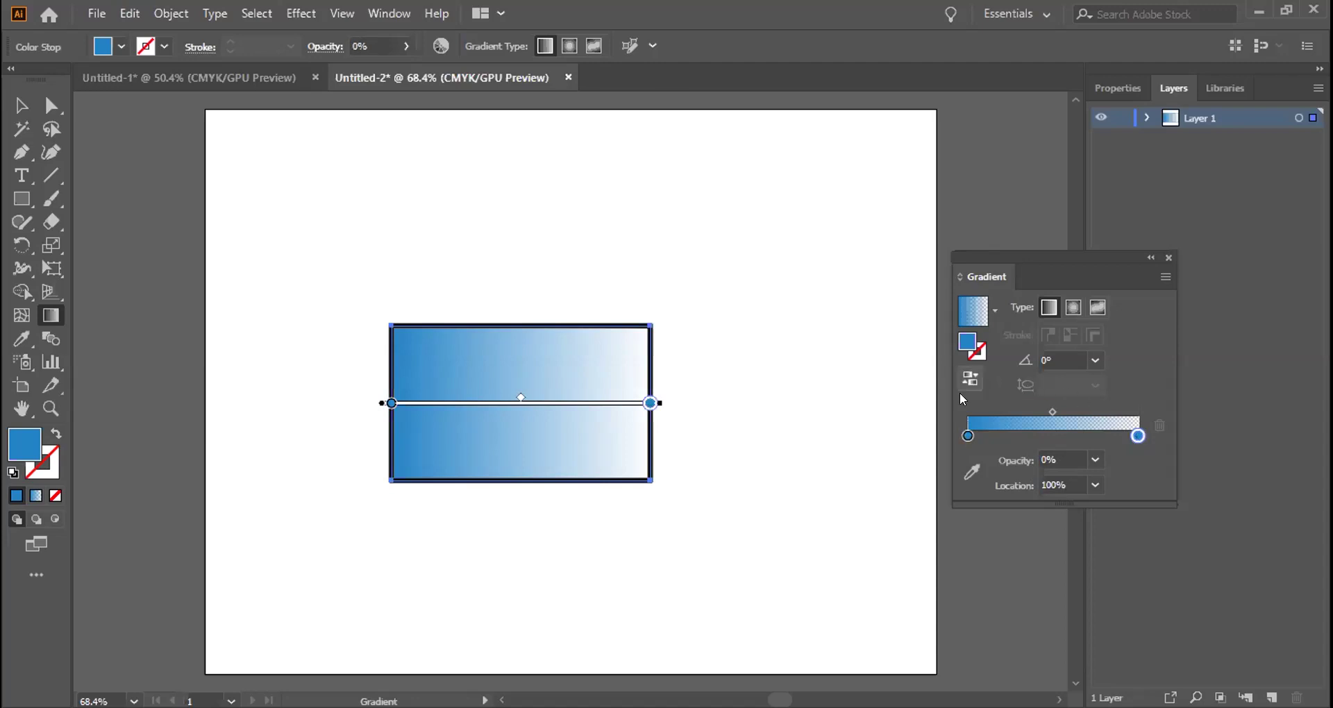
Try changing the rectangle's stroke colour to E0275B, and undo the change.
double_click(976, 355)
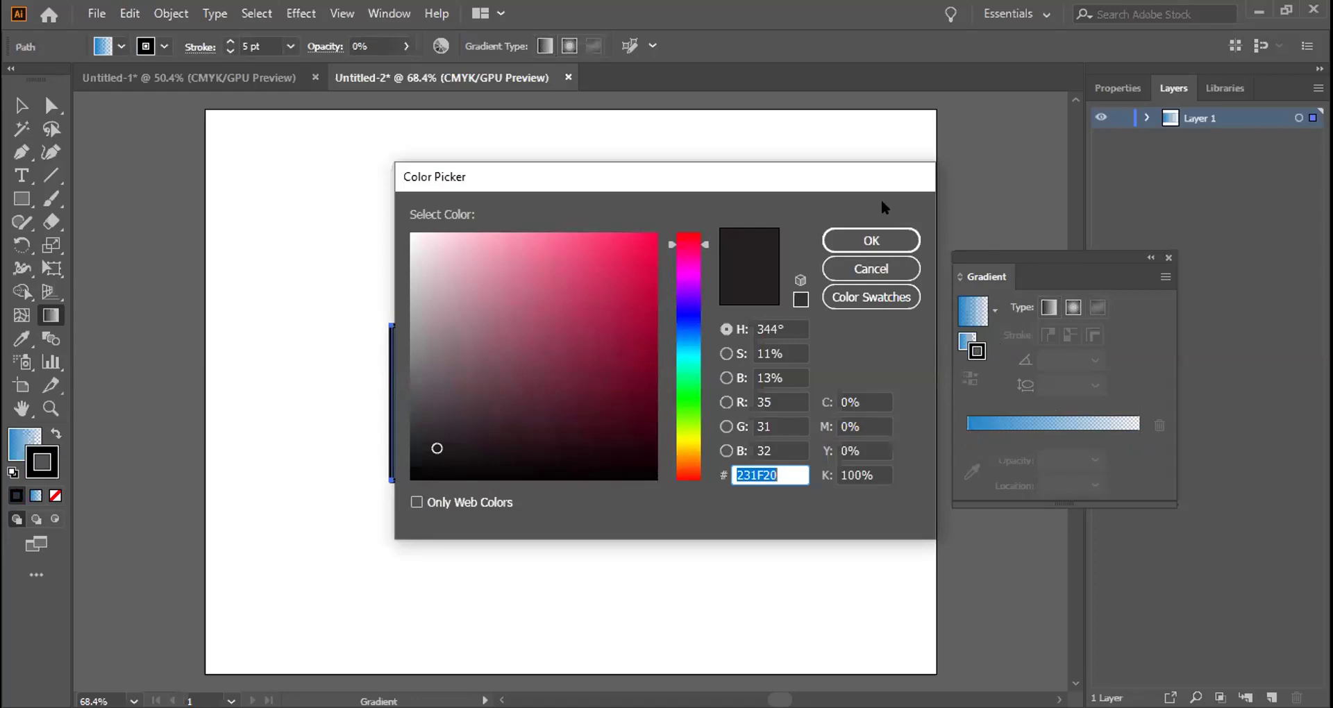
type("E0275B")
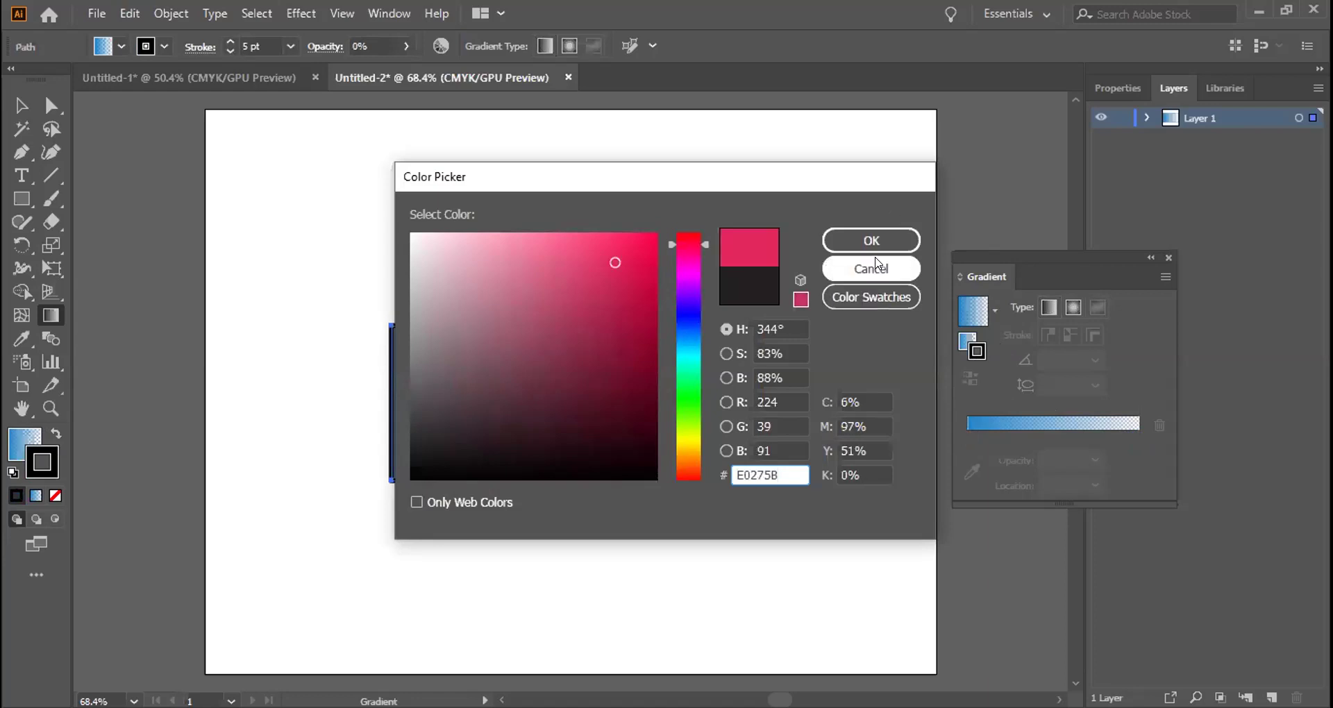
left_click(880, 249)
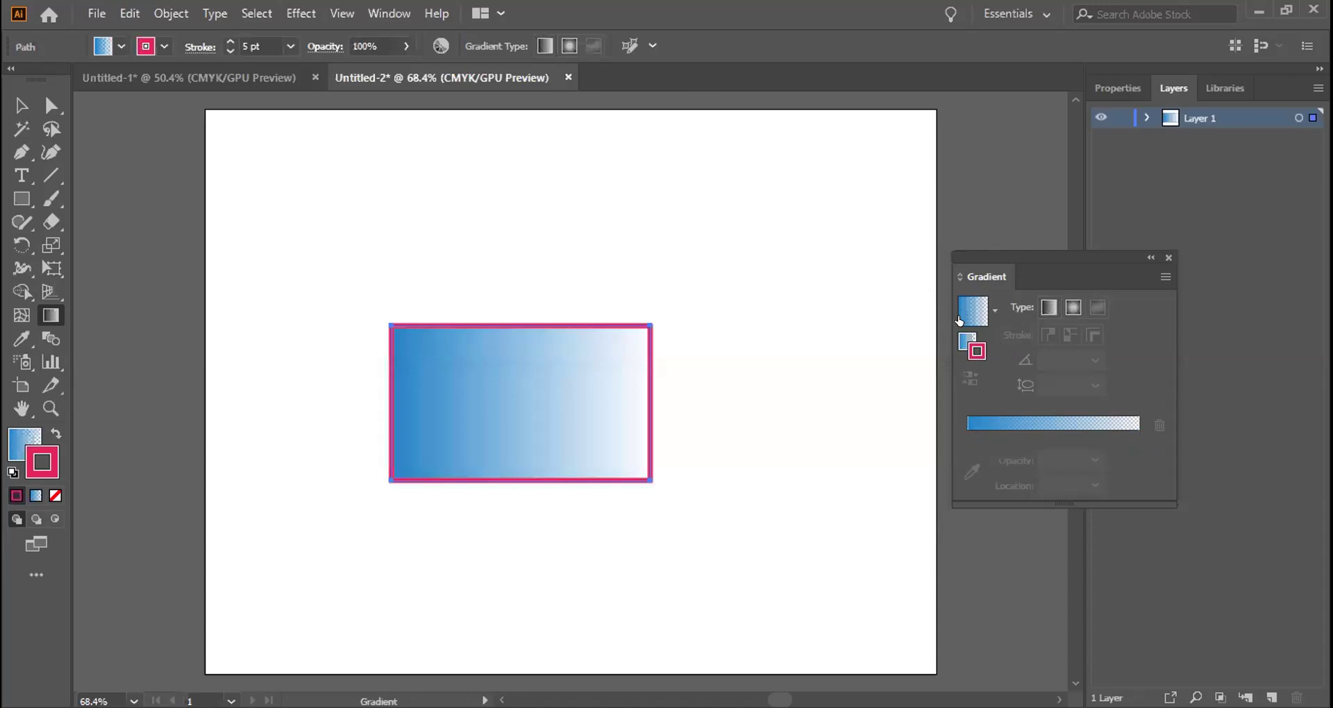
left_click(962, 340)
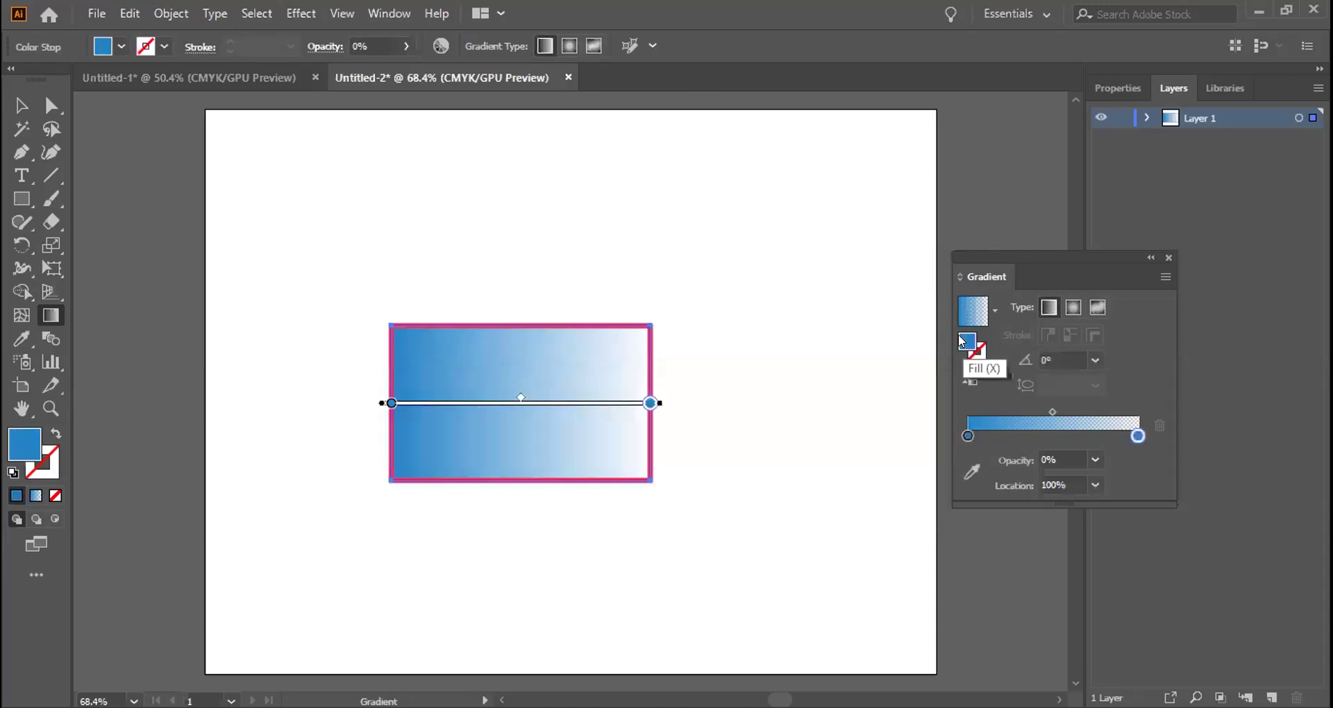
key("ctrl+z")
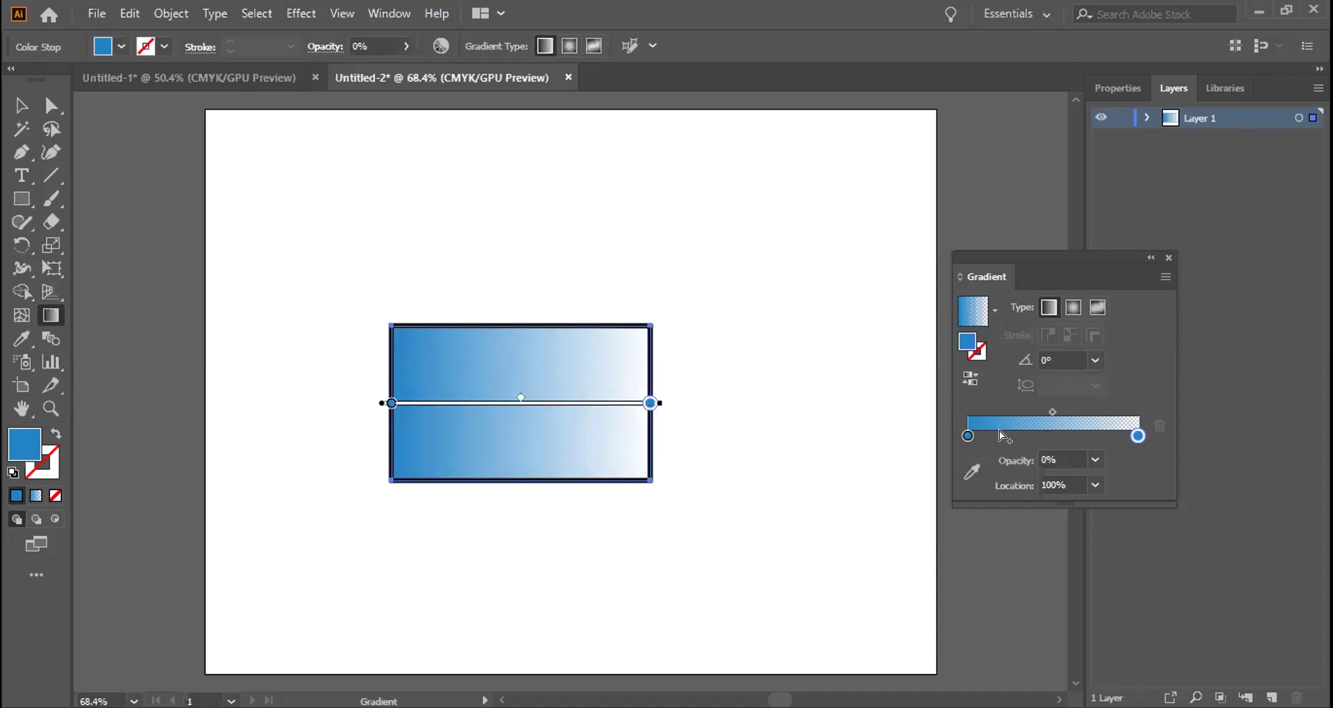
Add gradient stops at 20.39% and 57.82%, and change the rectangle's fill to a freeform gradient with a point near its centre.
left_click(1004, 436)
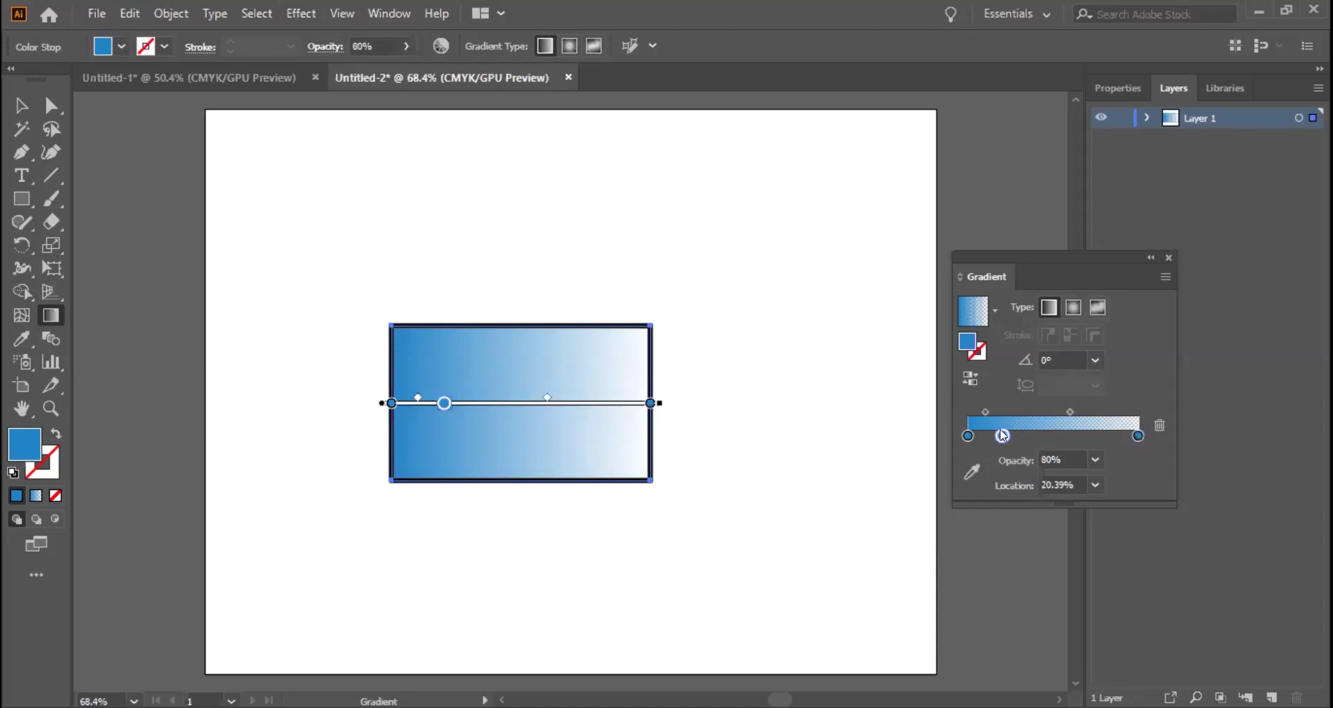
left_click(1065, 435)
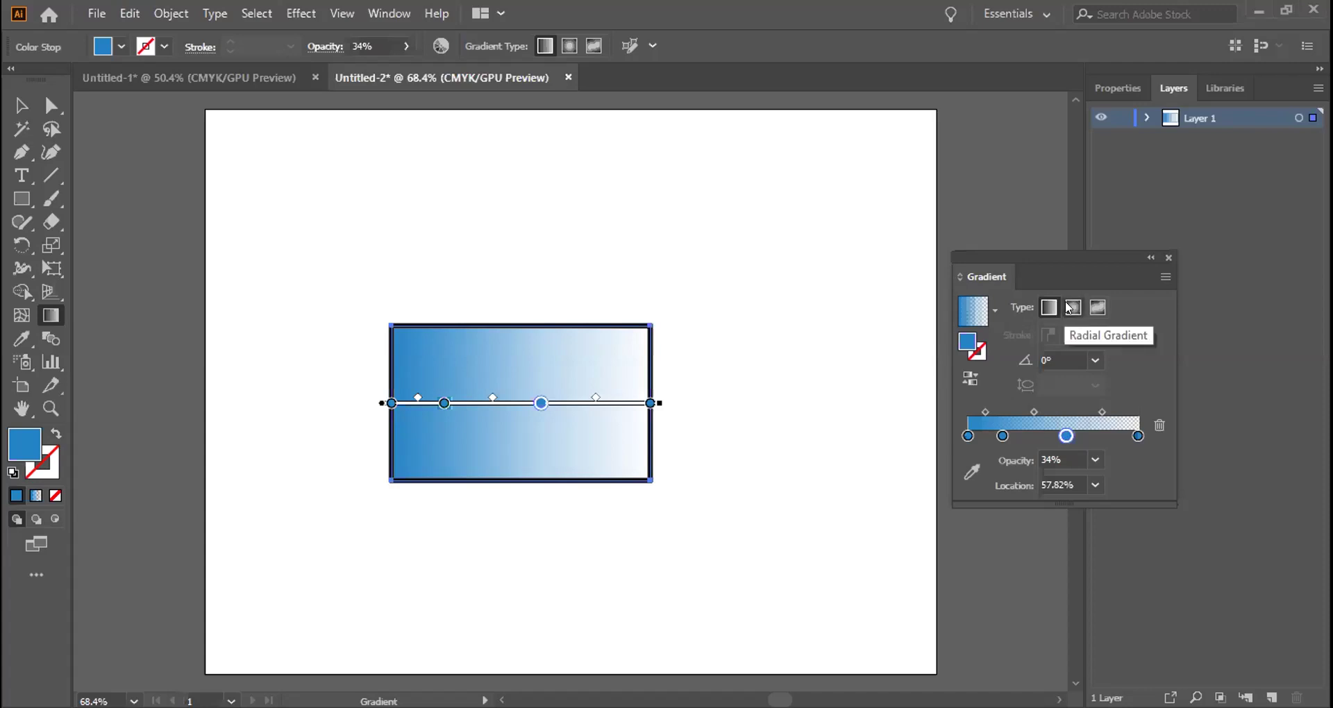
left_click(1103, 306)
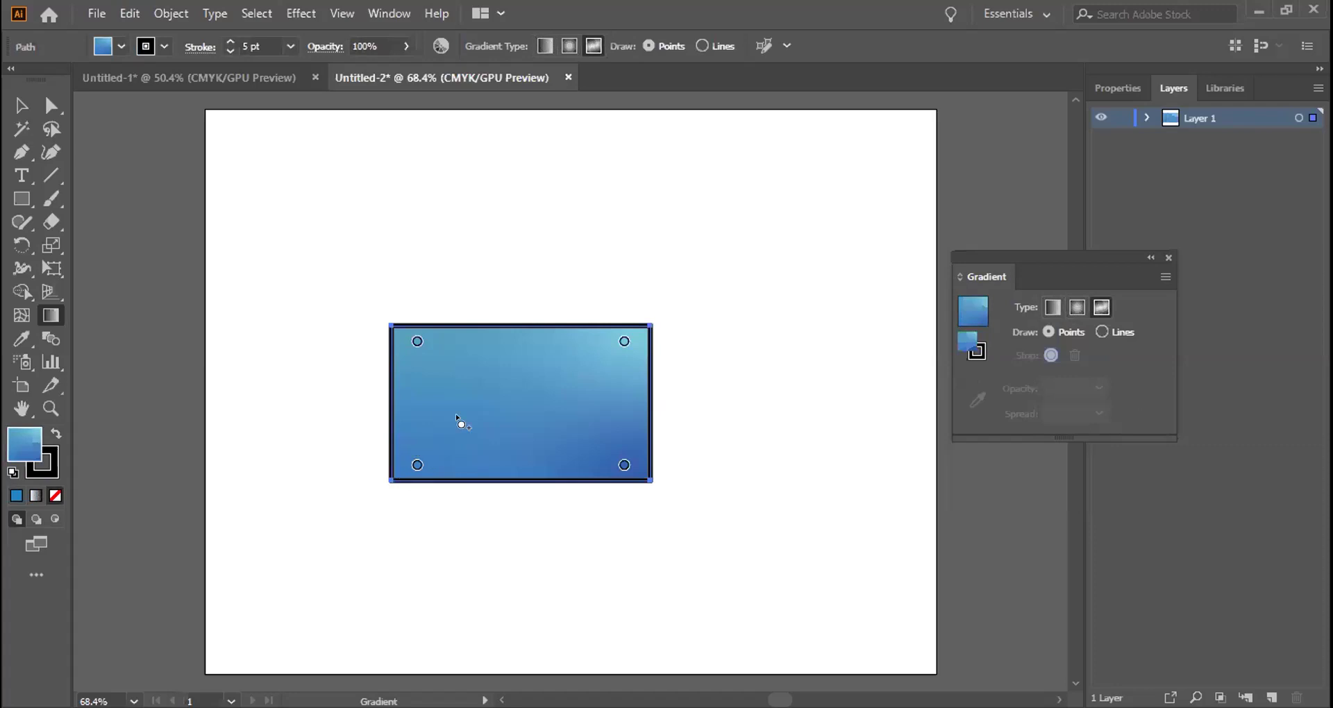
left_click(514, 390)
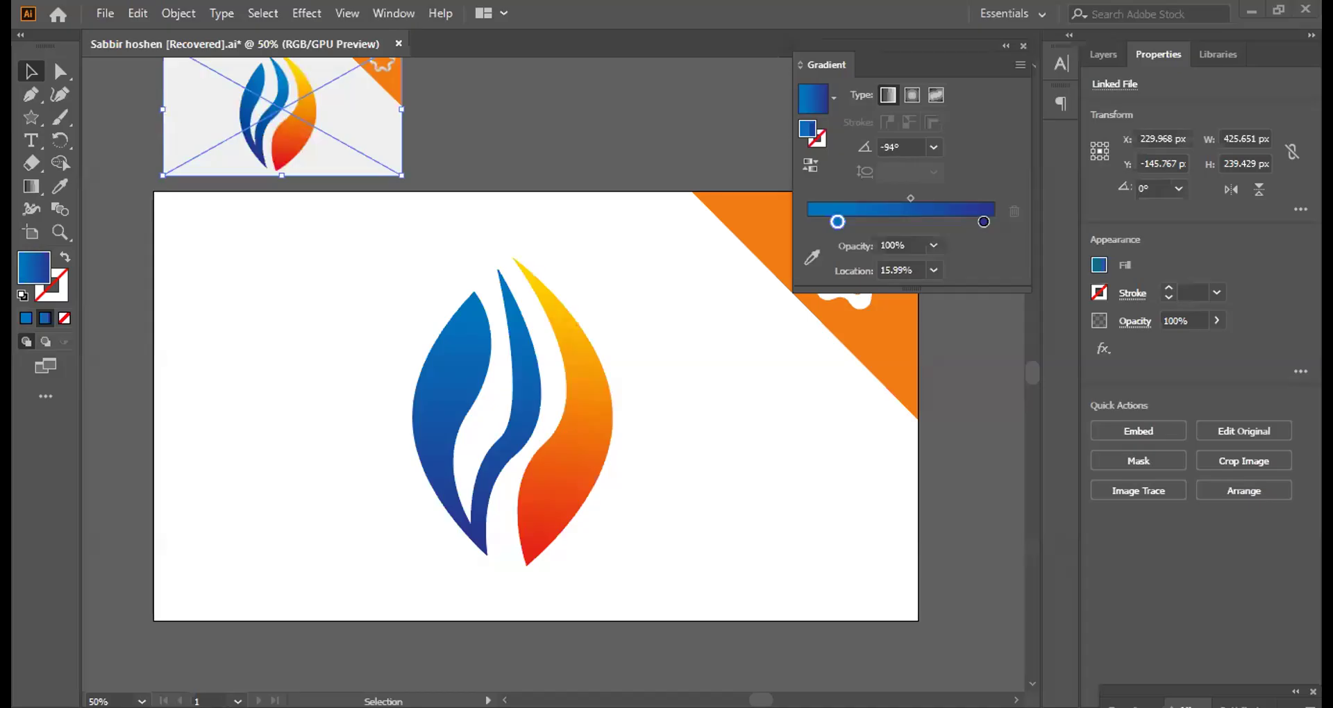
scroll(534, 396, "down", 2)
scroll(535, 396, "up", 1)
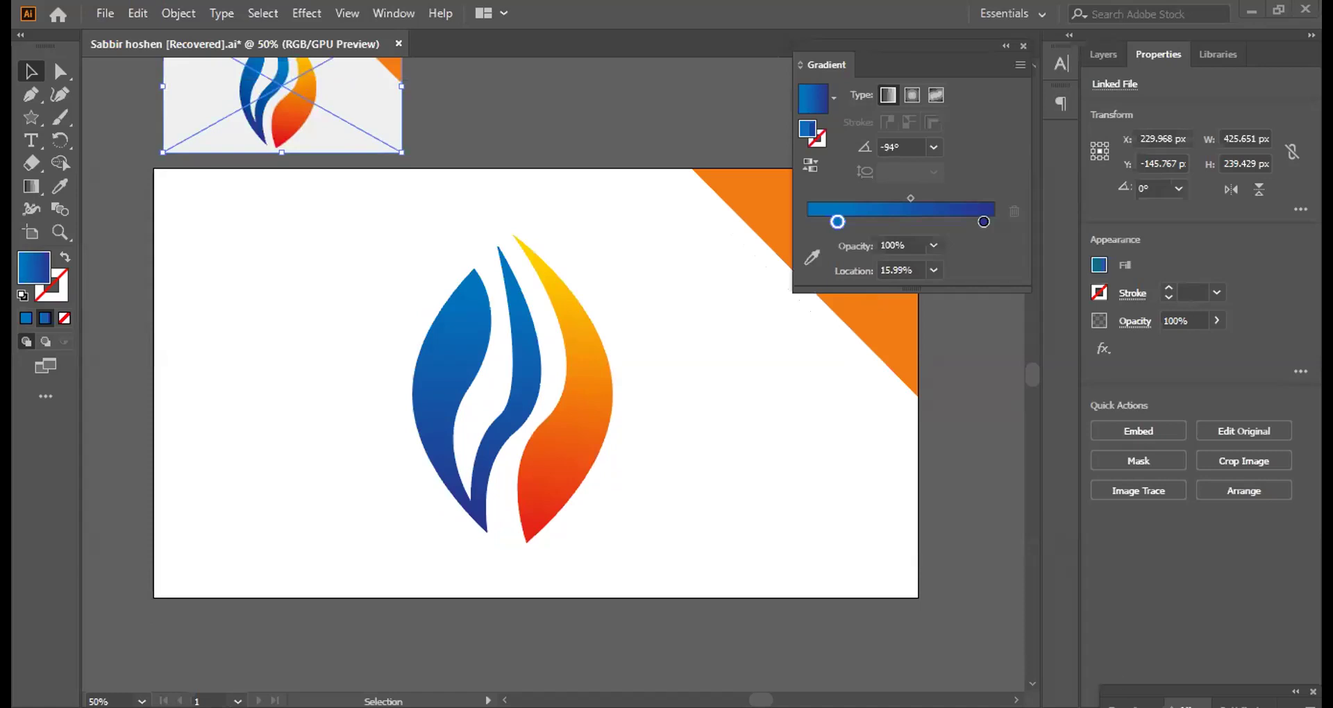
scroll(634, 207, "up", 3)
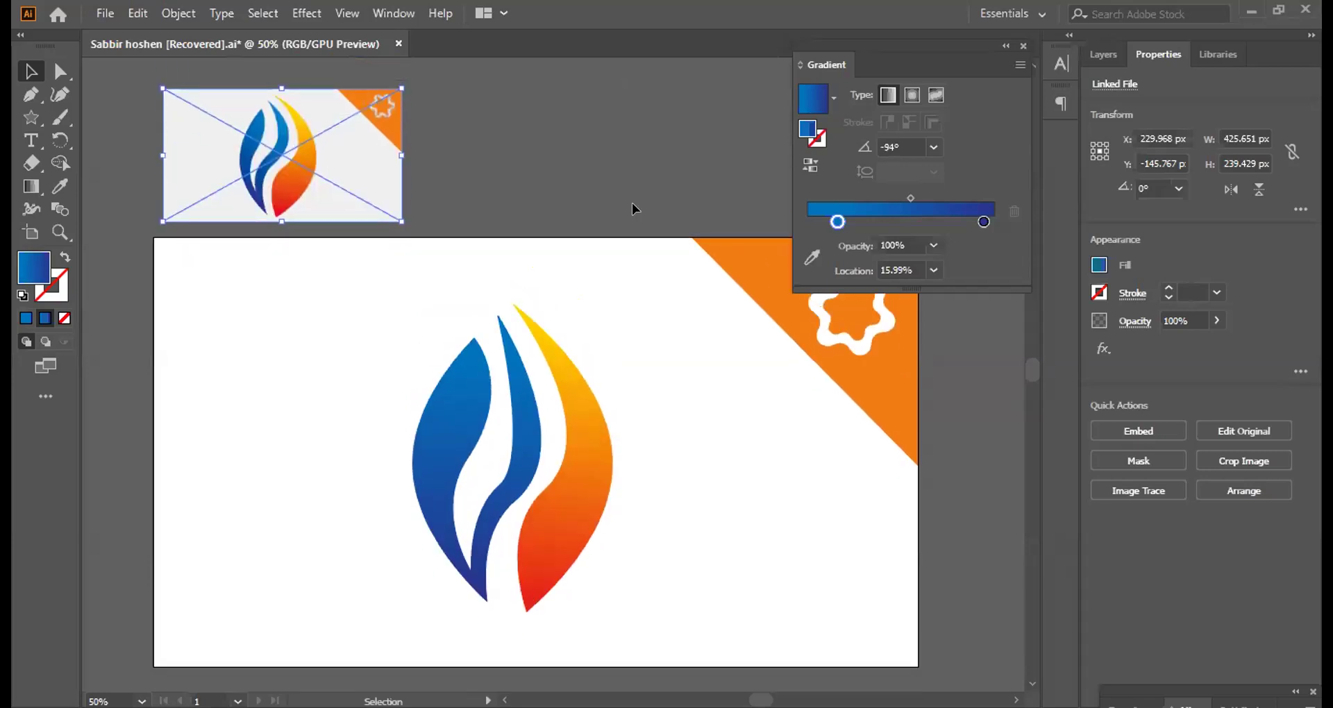
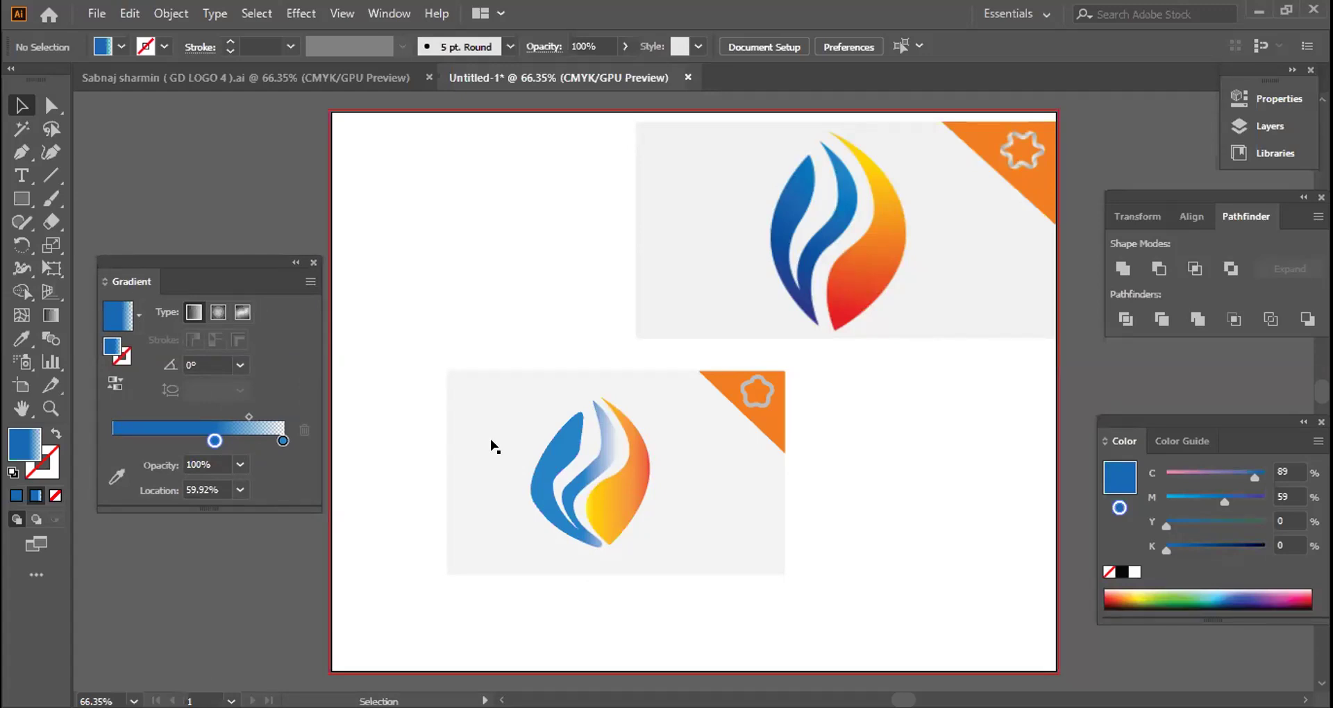
Shift the 59.92% gradient stop slightly toward the start and open the end stop's colour sliders and colour mode list.
left_click(1177, 441)
left_click(1110, 441)
mouse_move(214, 440)
left_mouse_down()
mouse_move(123, 440)
mouse_move(209, 440)
left_mouse_up()
left_click(282, 441)
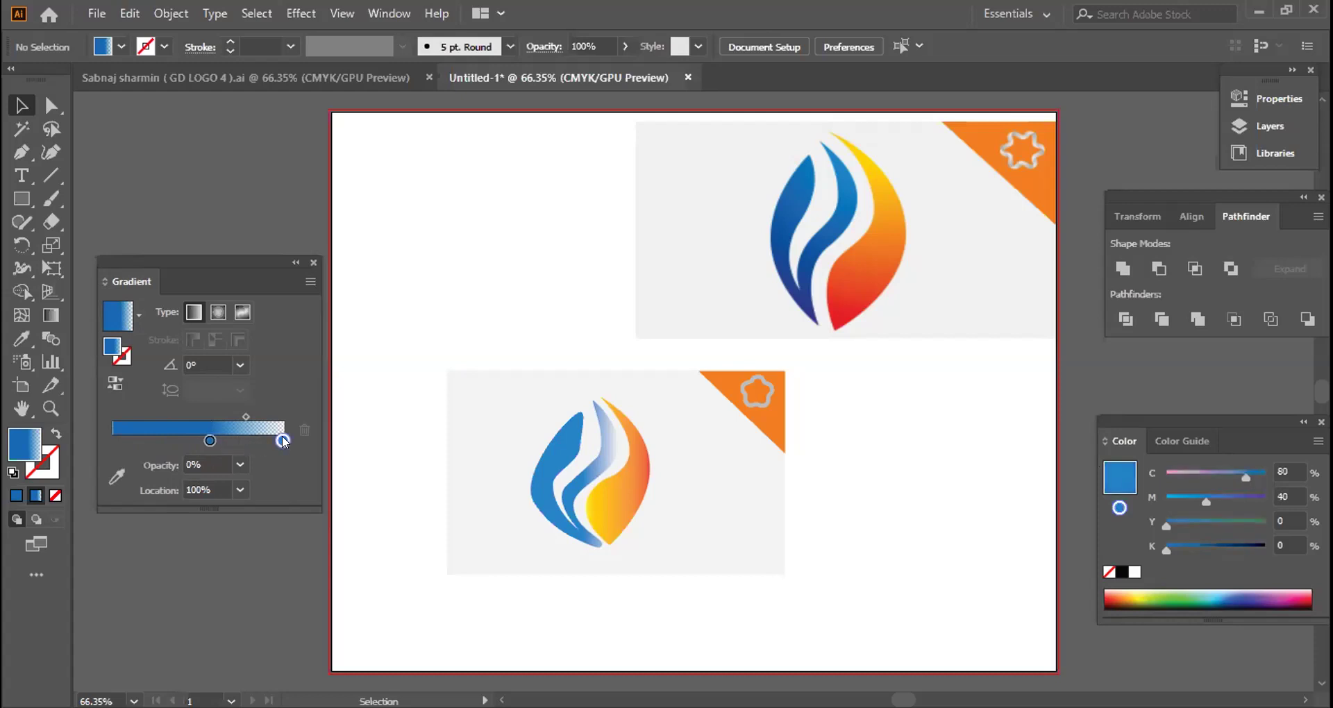
double_click(282, 441)
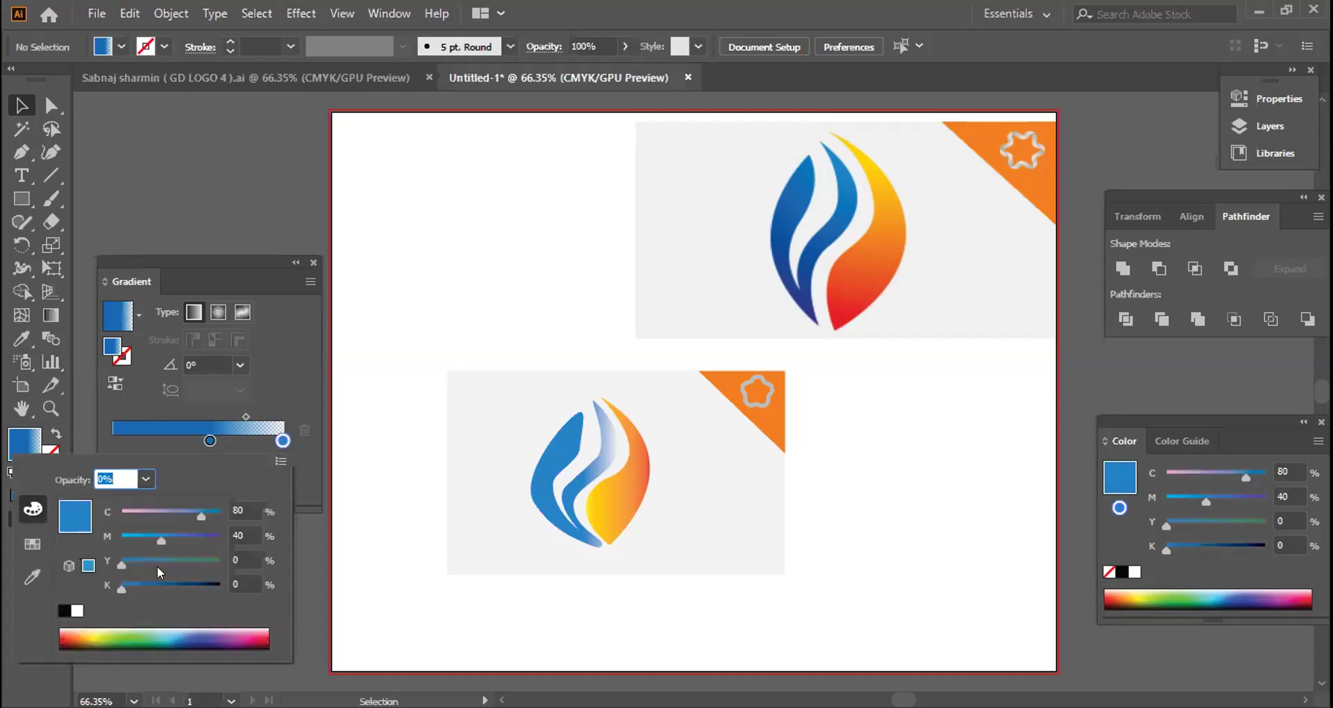
left_click(279, 461)
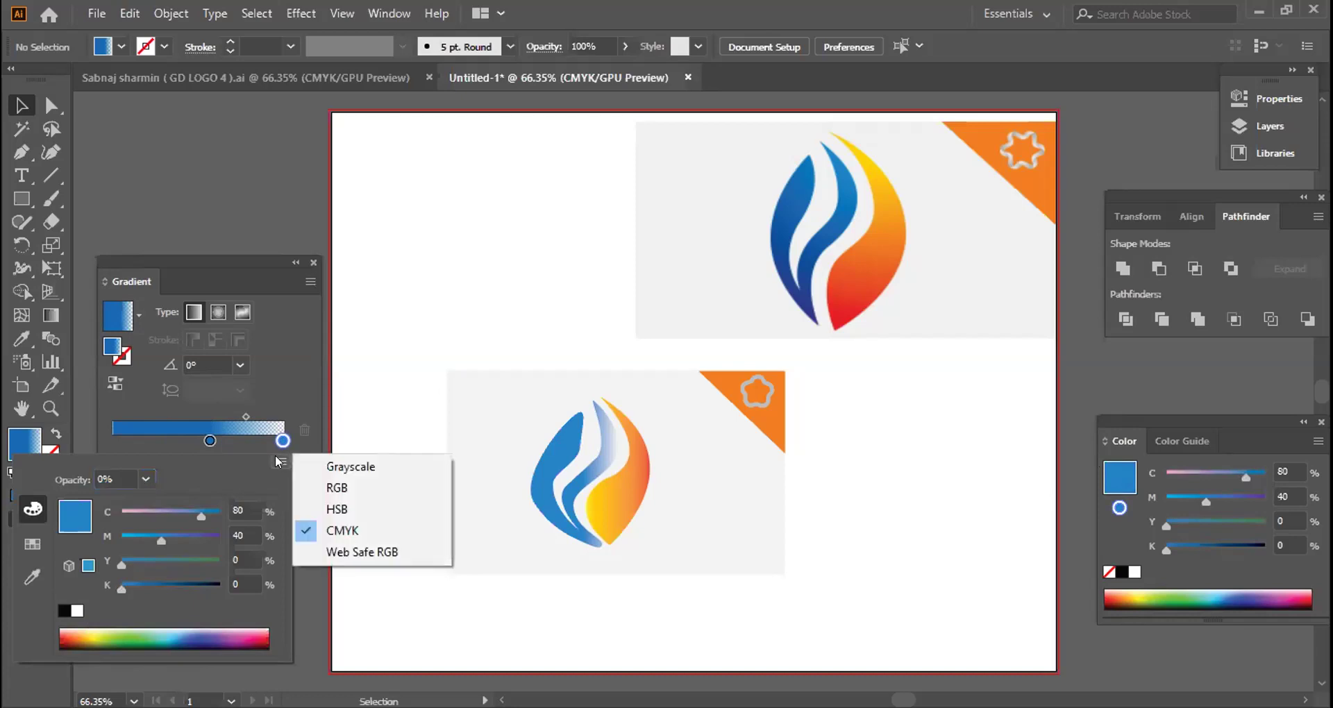
left_click(278, 442)
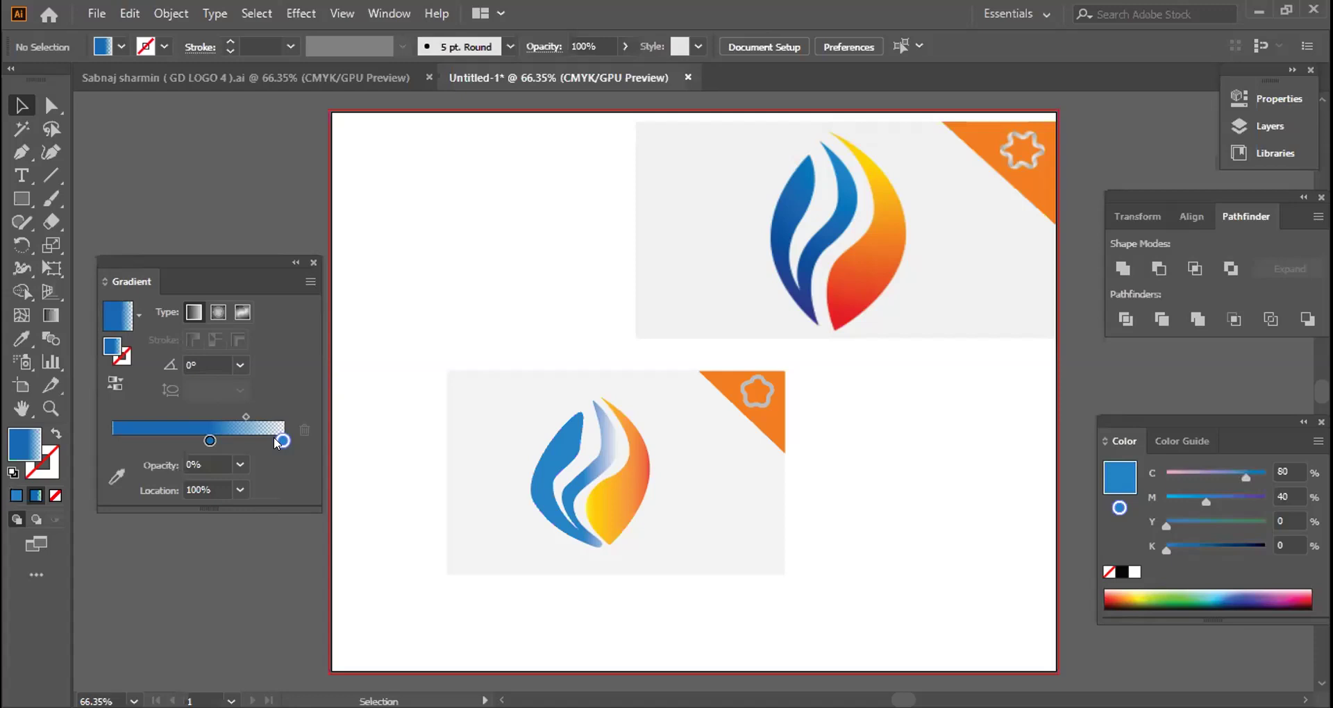
left_click(1297, 599)
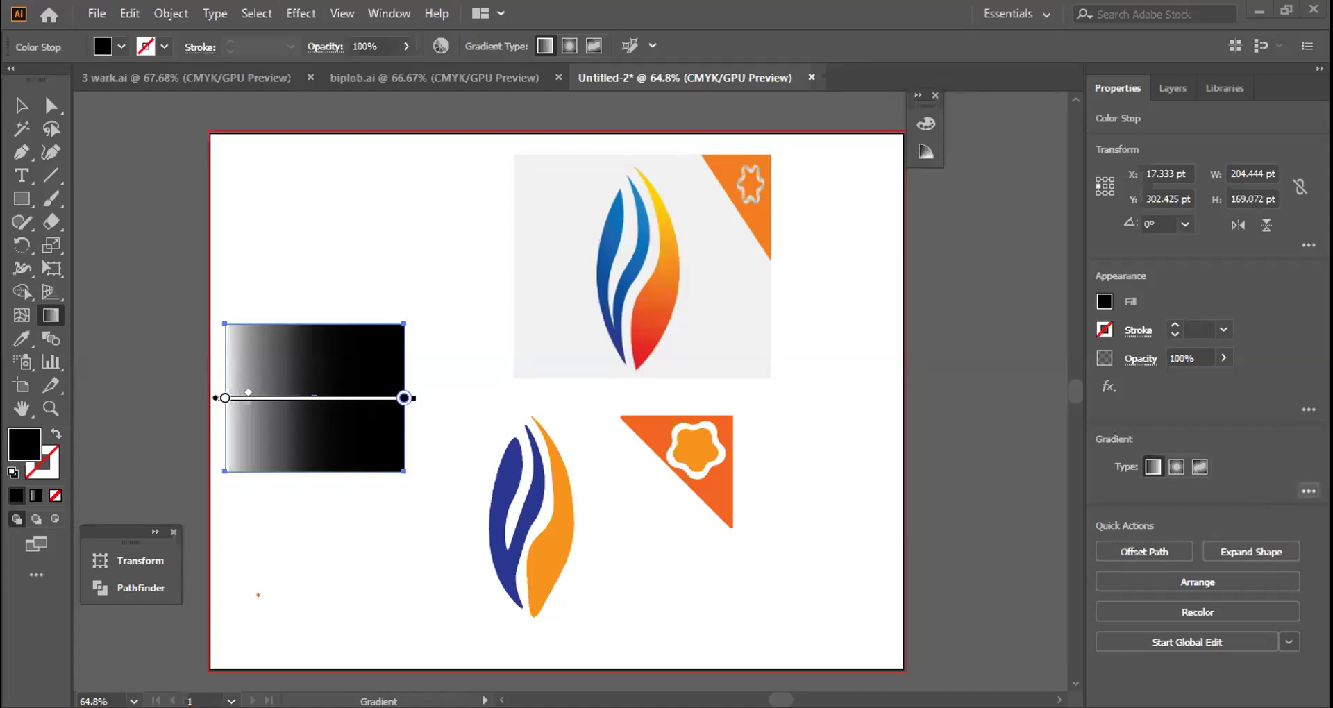
Open the full gradient options for the white-to-black rectangle and add gradient stops at 17.04% and 34.92%.
left_click(1309, 491)
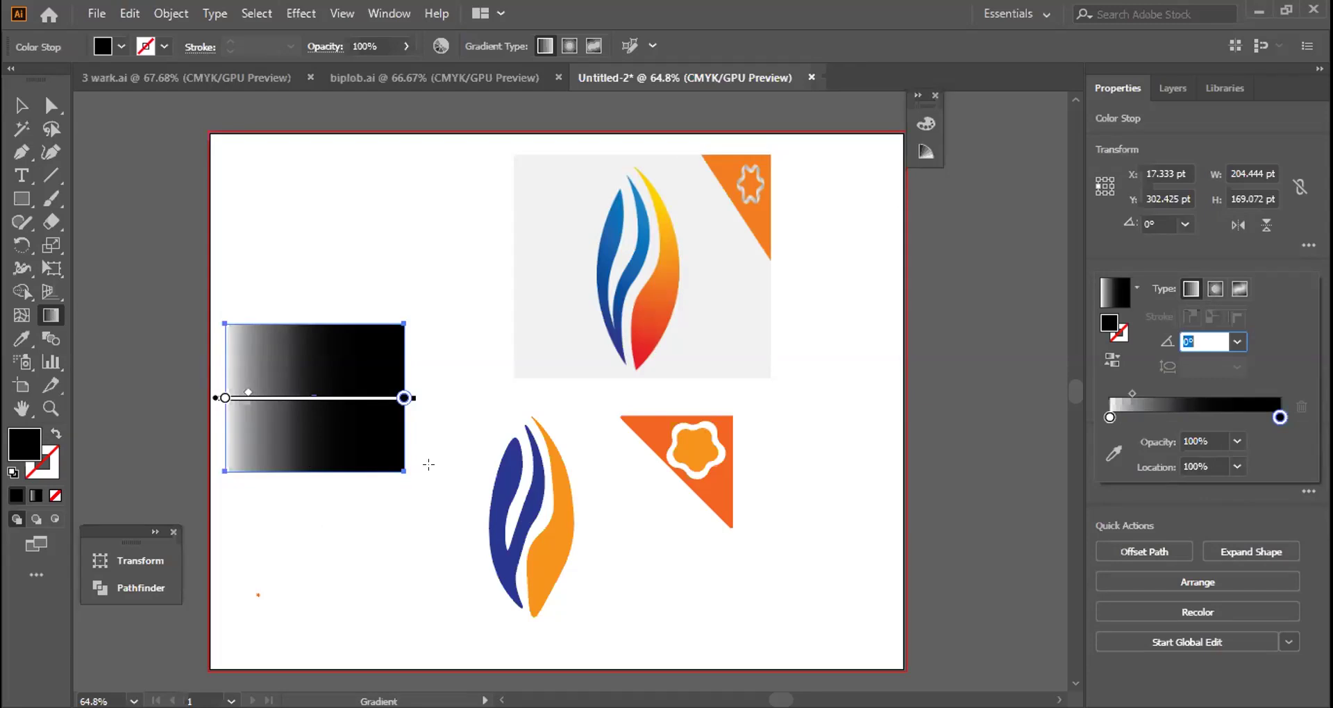
key("Escape")
left_click(1140, 418)
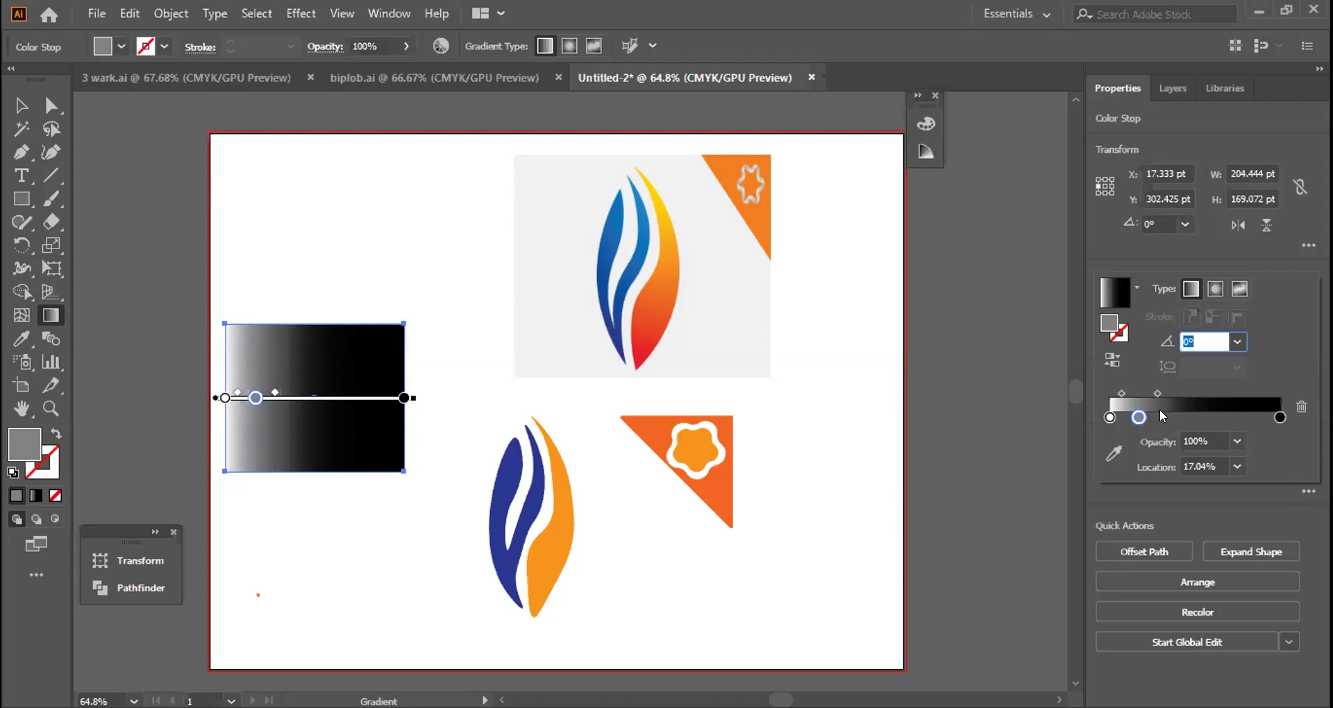
left_click(1168, 416)
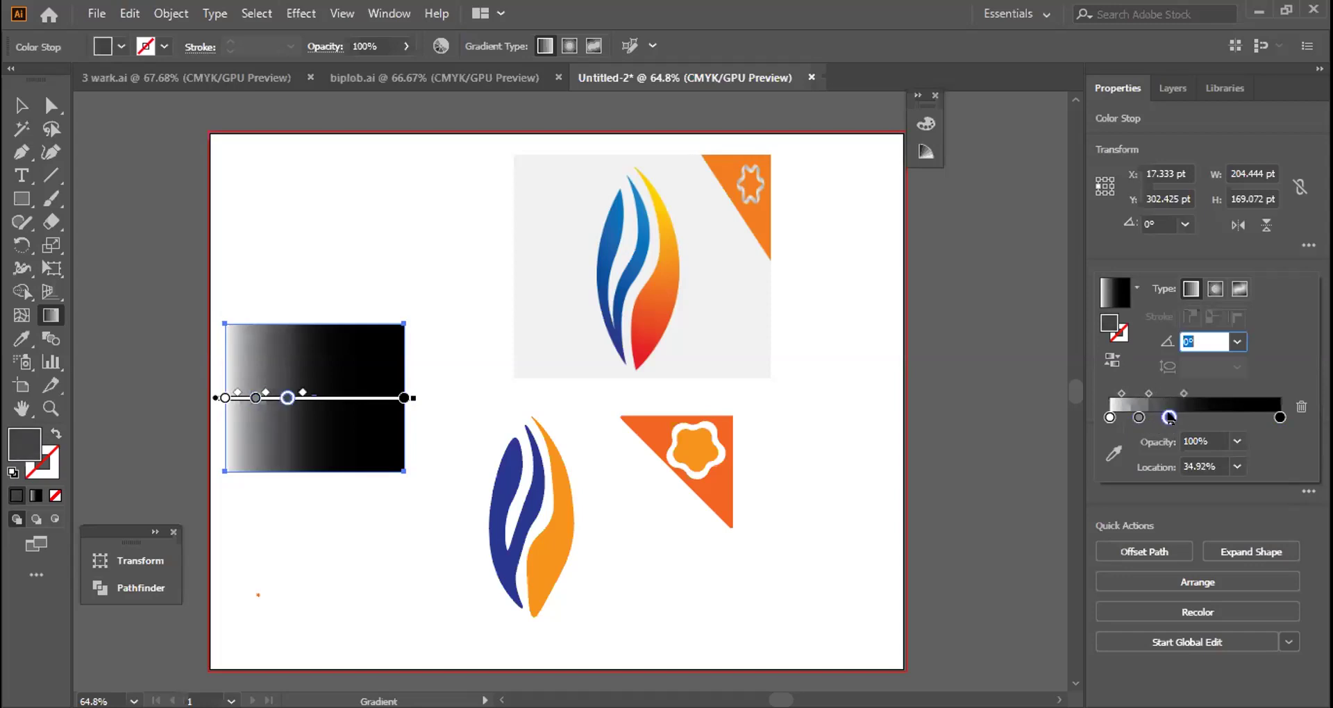
Add another gradient stop between the 34.92% stop and the black end stop of the rectangle's gradient.
left_click(1192, 418)
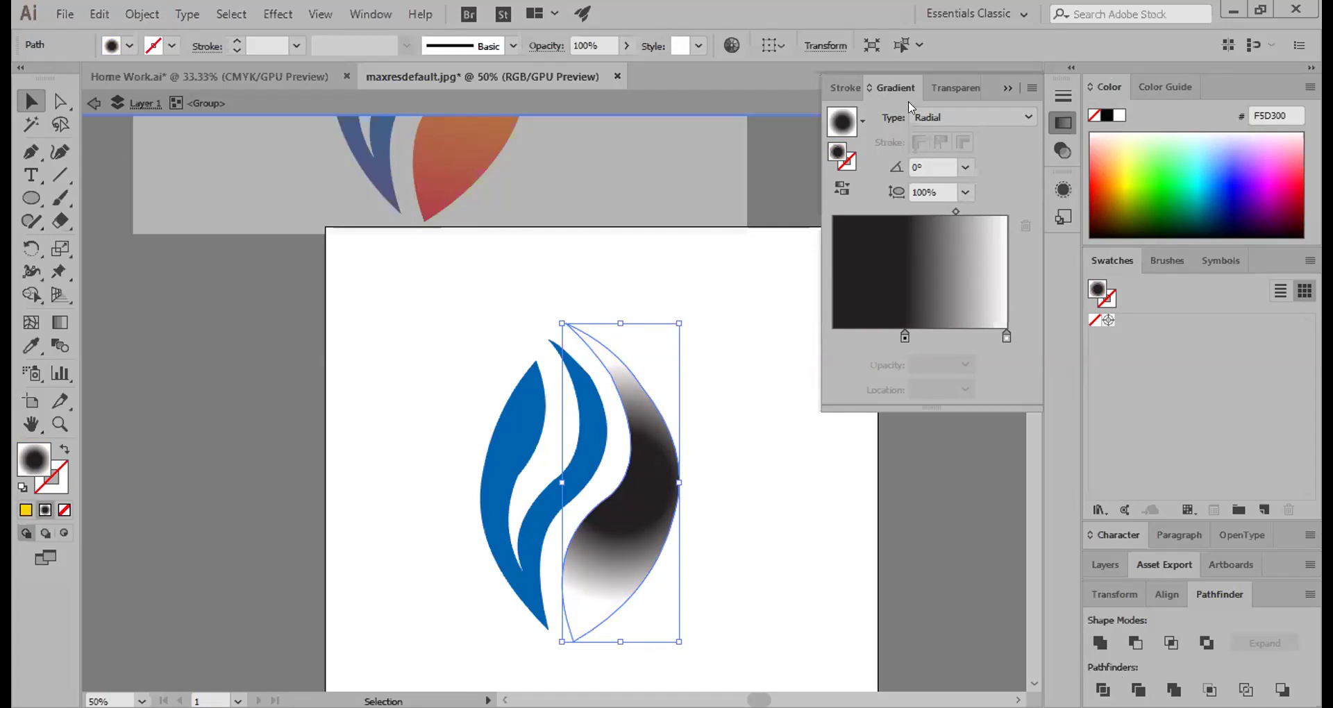
Examine the colour and swatch options for the black stop of the flame shape's radial gradient.
left_click(906, 336)
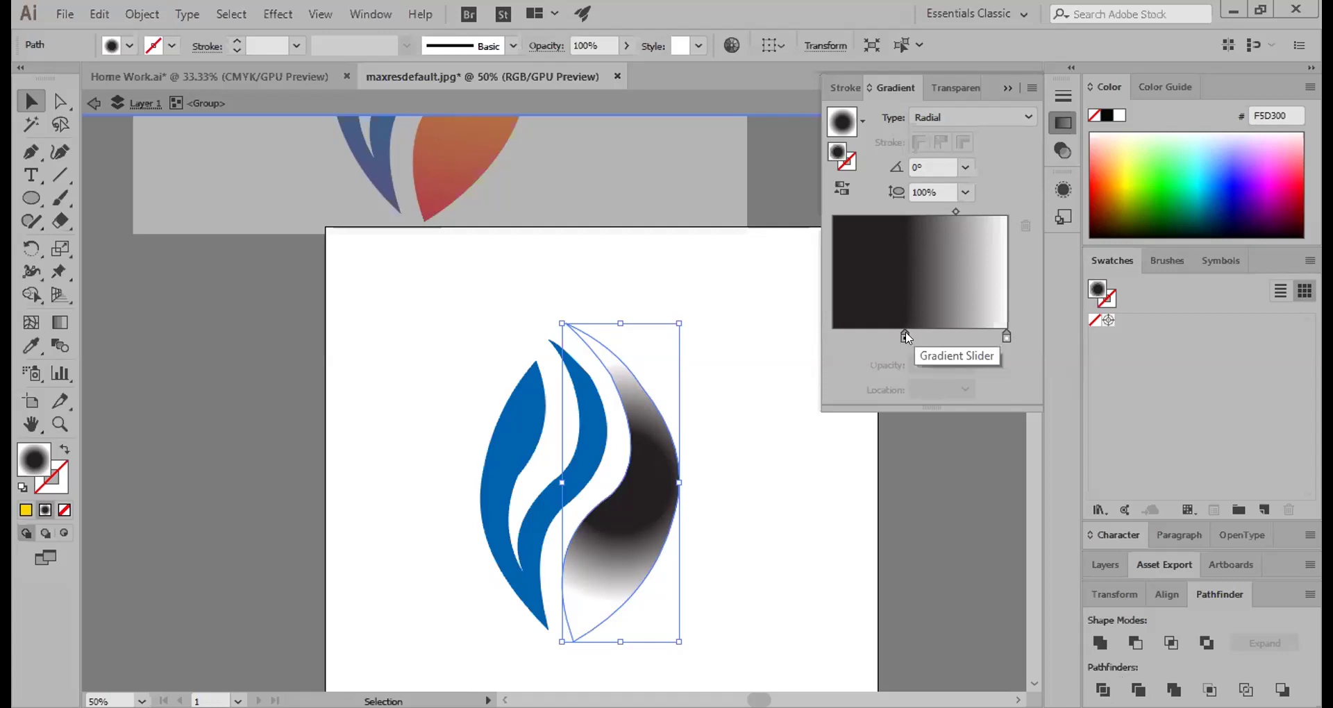
double_click(906, 336)
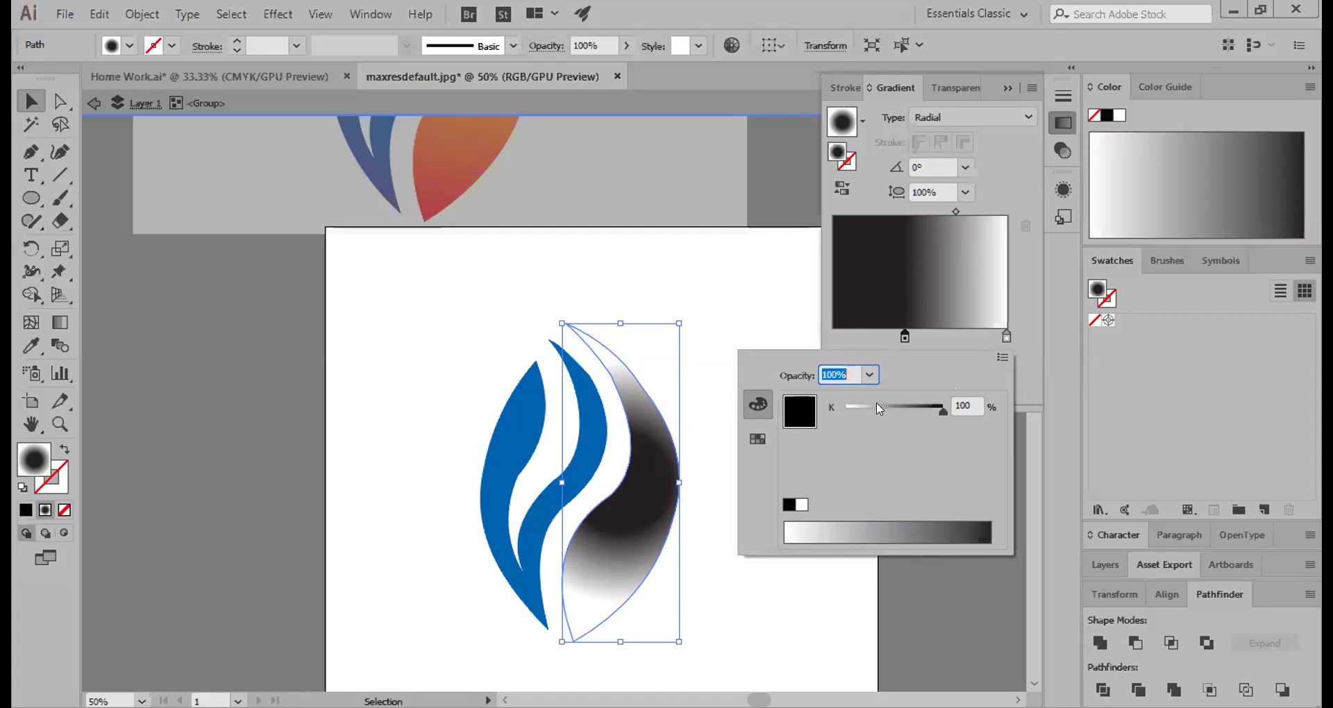
left_click(758, 442)
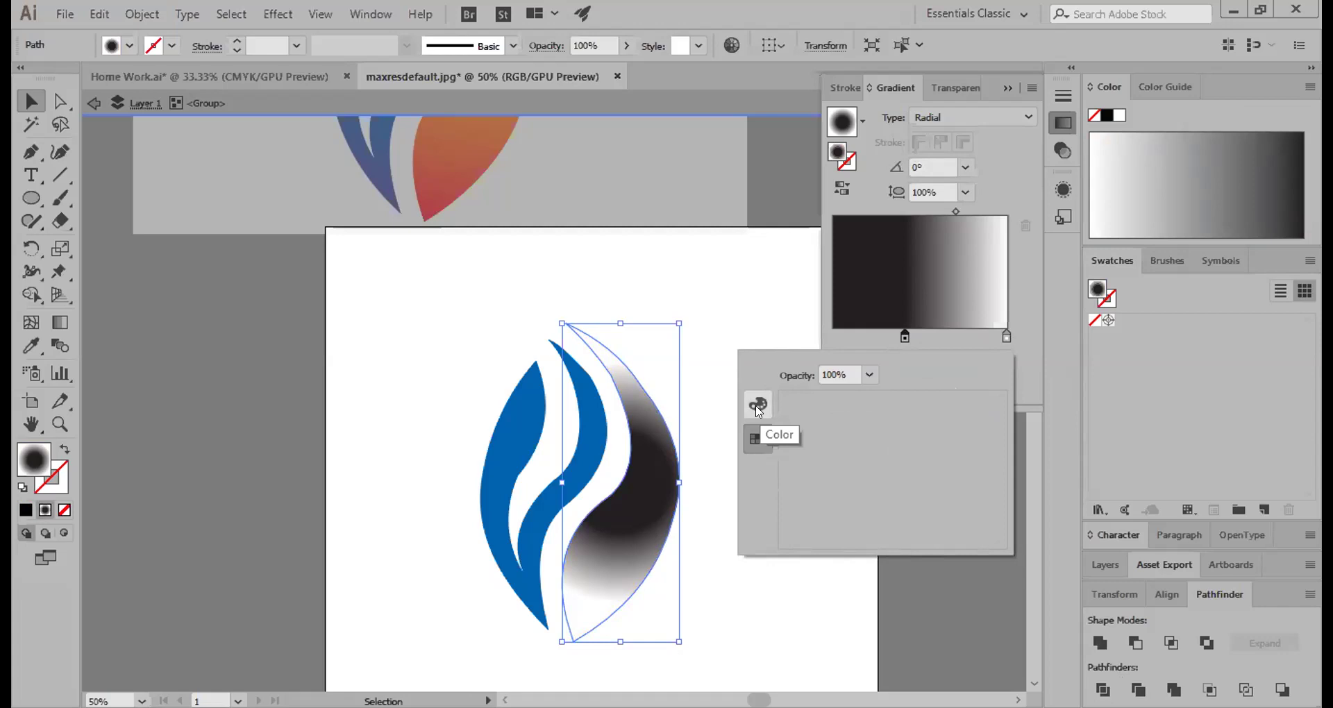
left_click(758, 410)
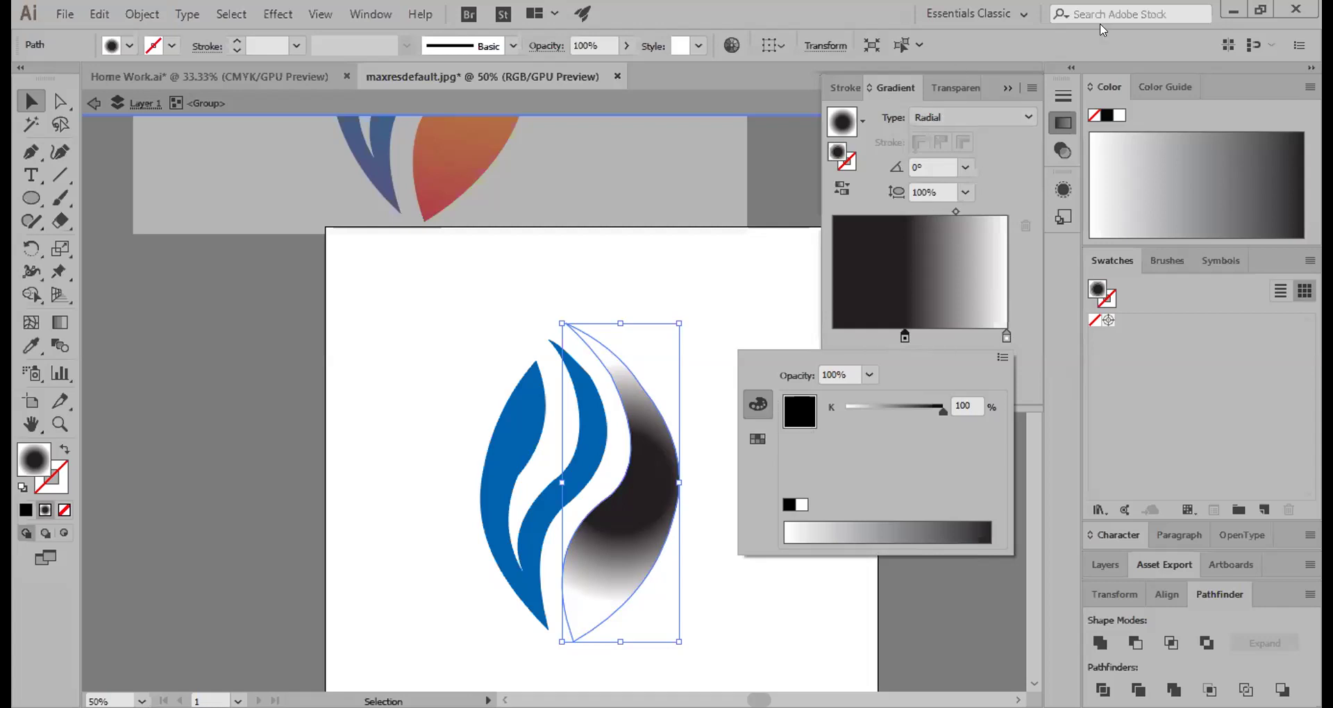
left_click(1119, 88)
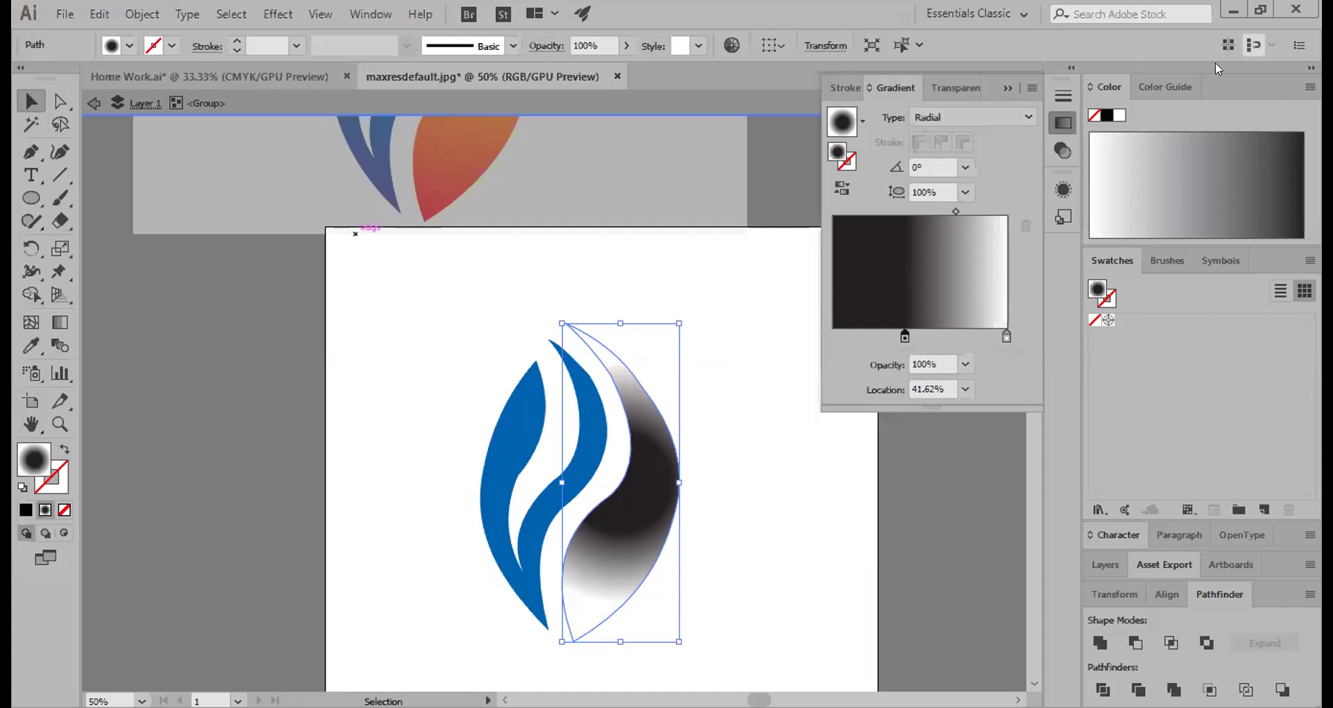
Move the black gradient stop to 73.78%, then try yellow tints from the colour guide and fill the flame shape with dark red.
left_click(1169, 85)
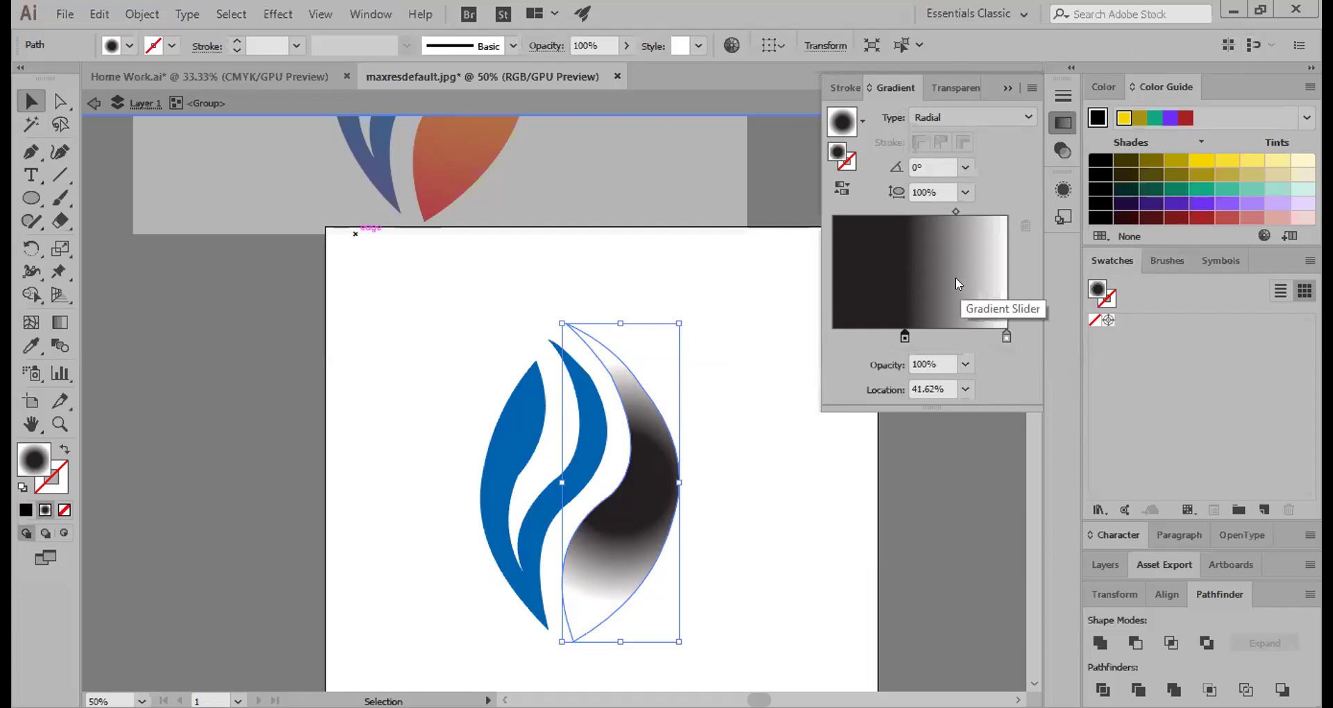
left_click_drag(905, 337, 961, 337)
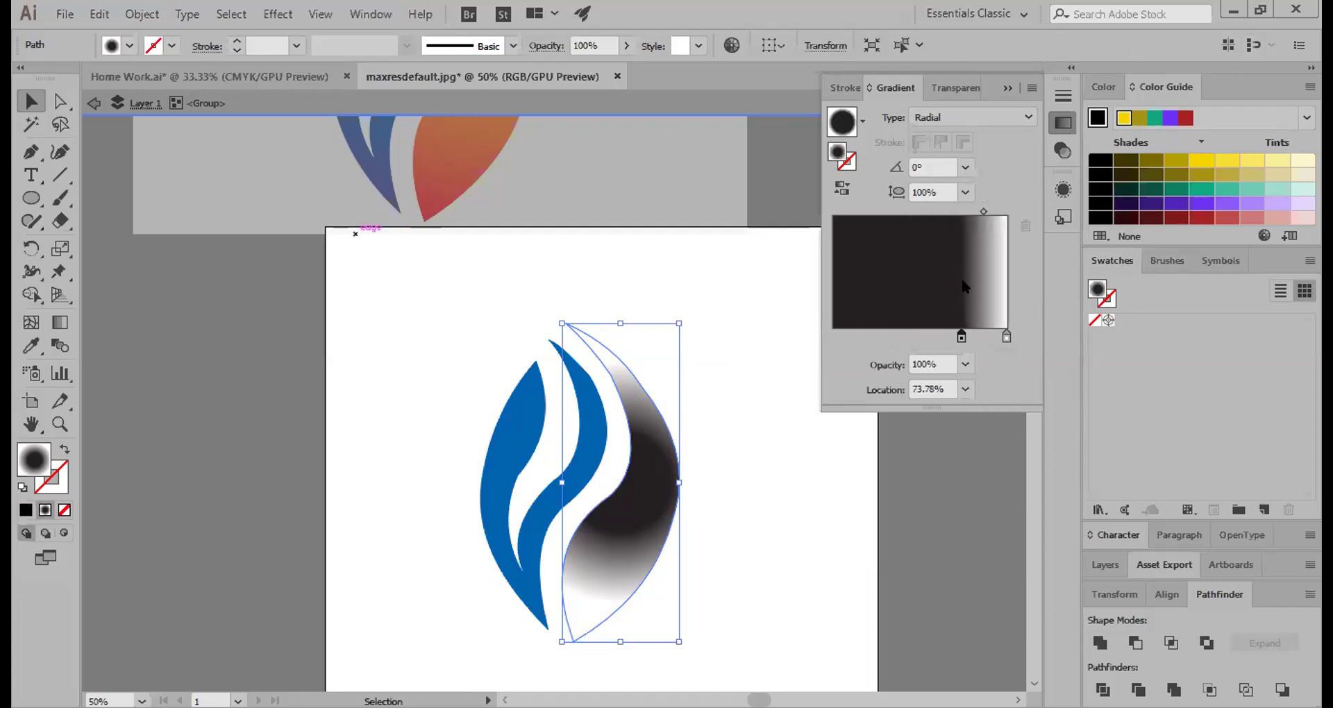
left_click(1208, 165)
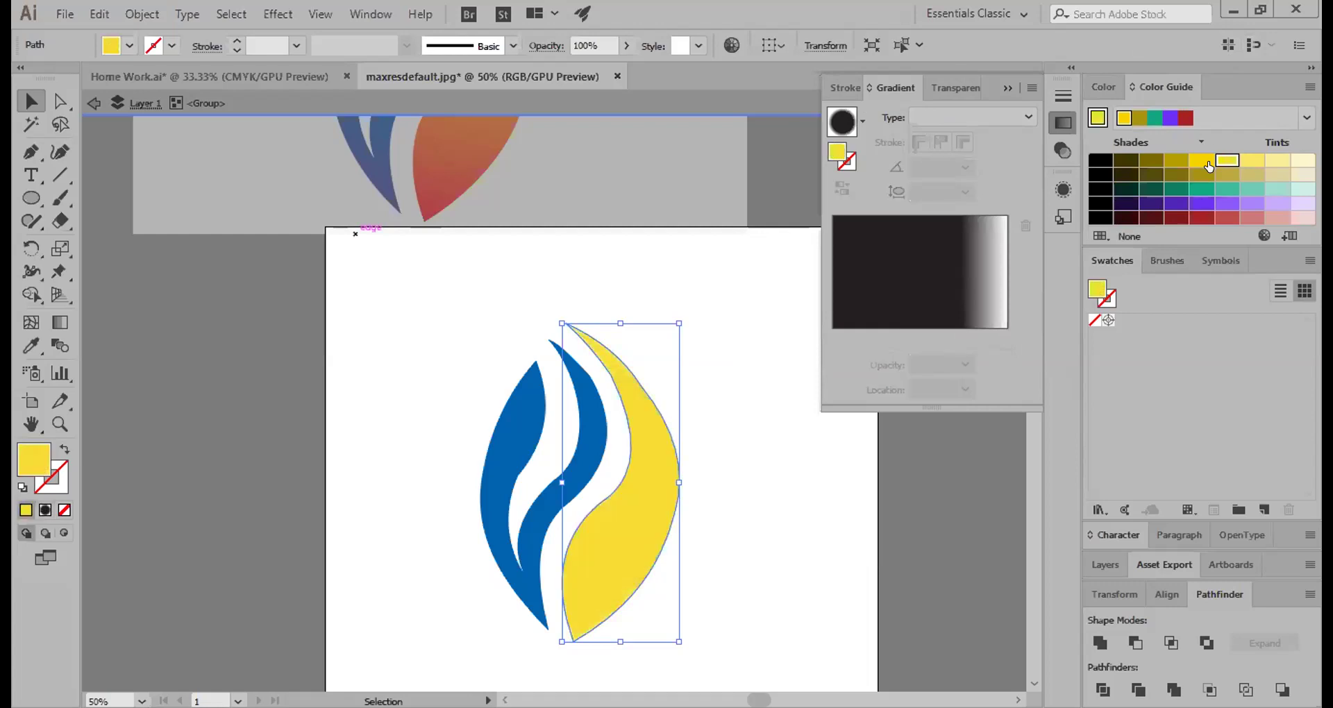
left_click(1253, 161)
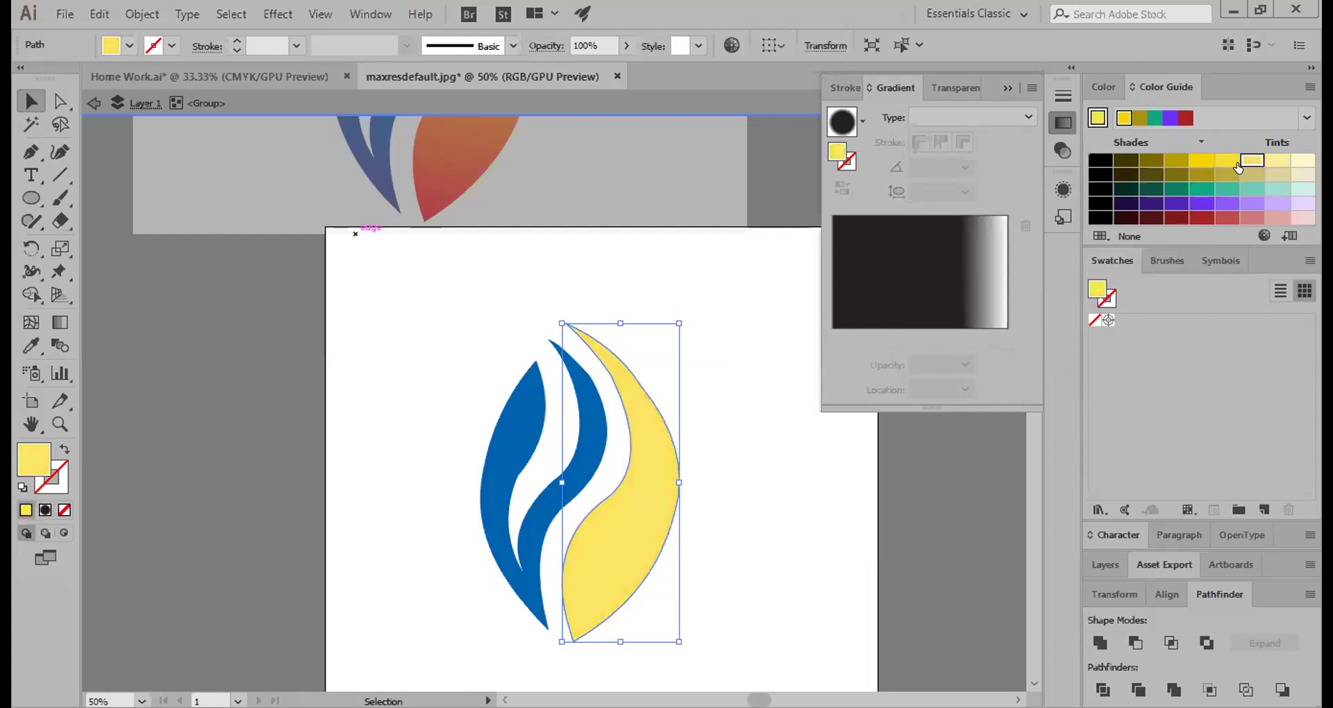
left_click(1202, 218)
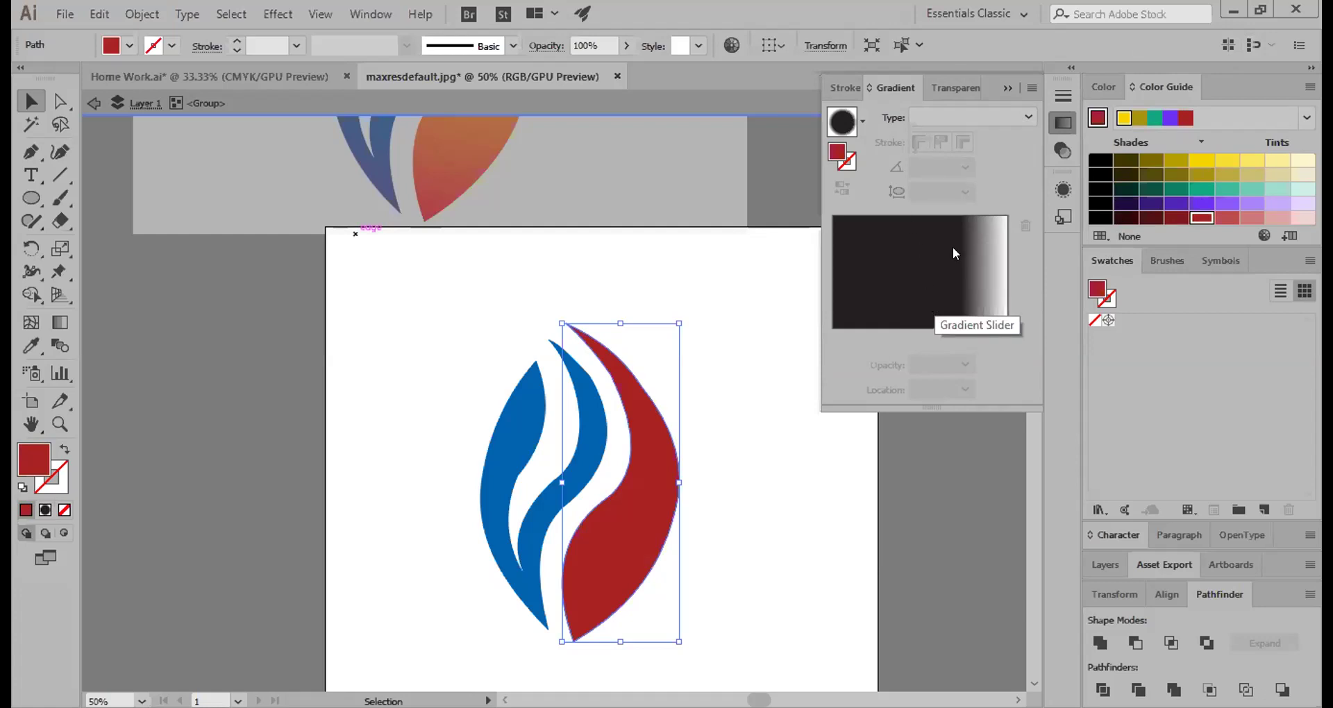
Check the available gradient types and saved gradients, and add the current gradient to the swatches.
left_click(1028, 115)
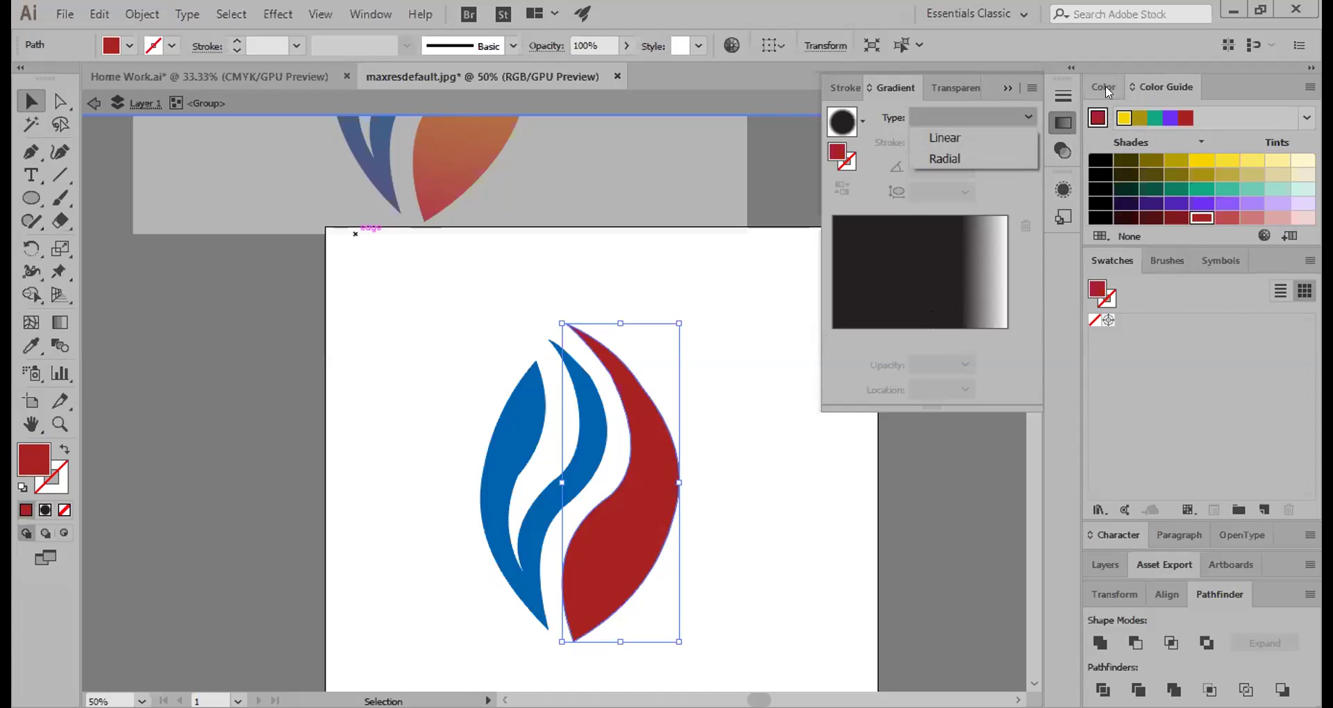
left_click(861, 126)
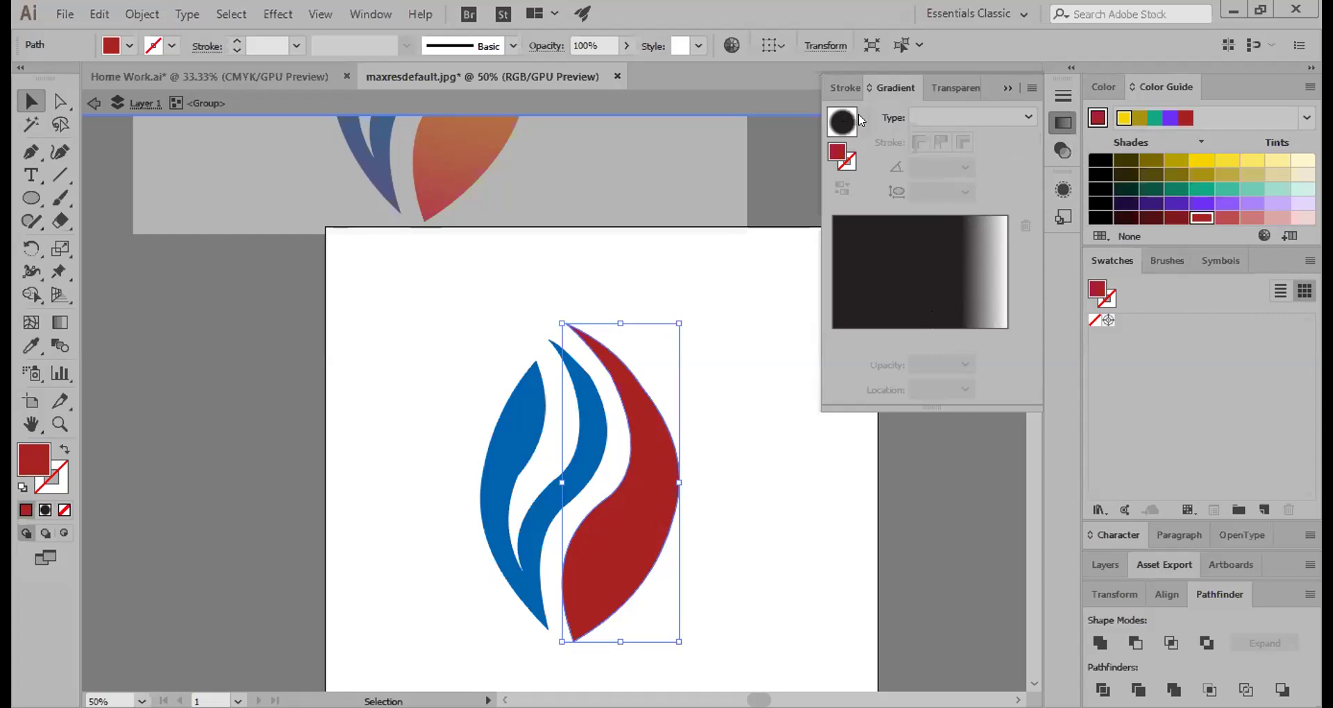
left_click(860, 120)
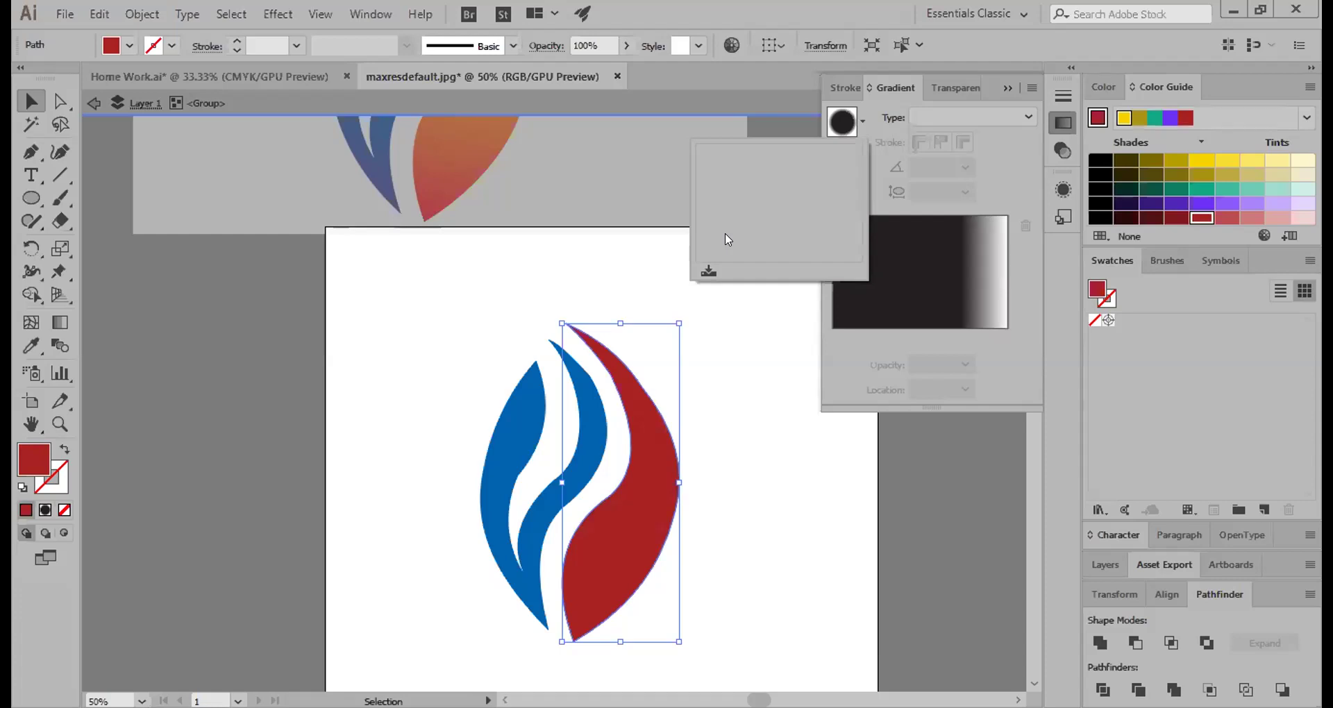
left_click(707, 270)
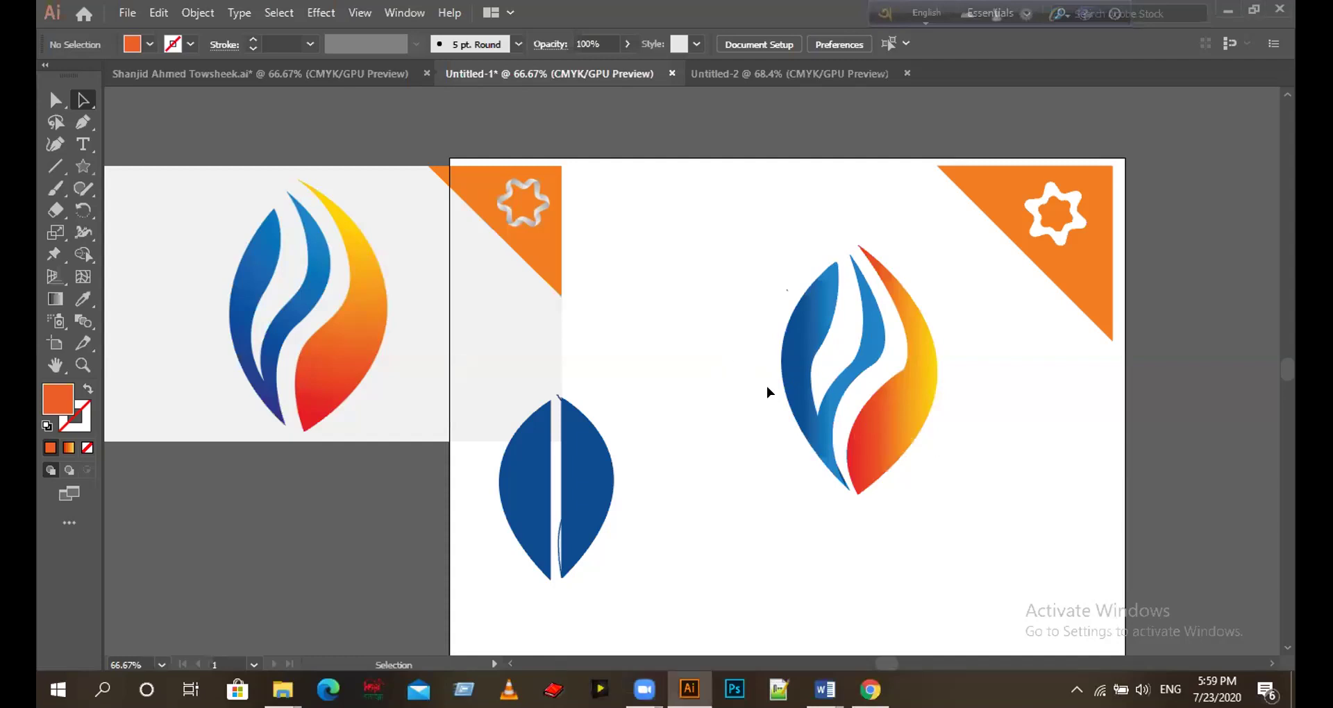
Narrow the gradient-filled flame logo from its left side to about 167 px wide and deselect it.
left_click(829, 435)
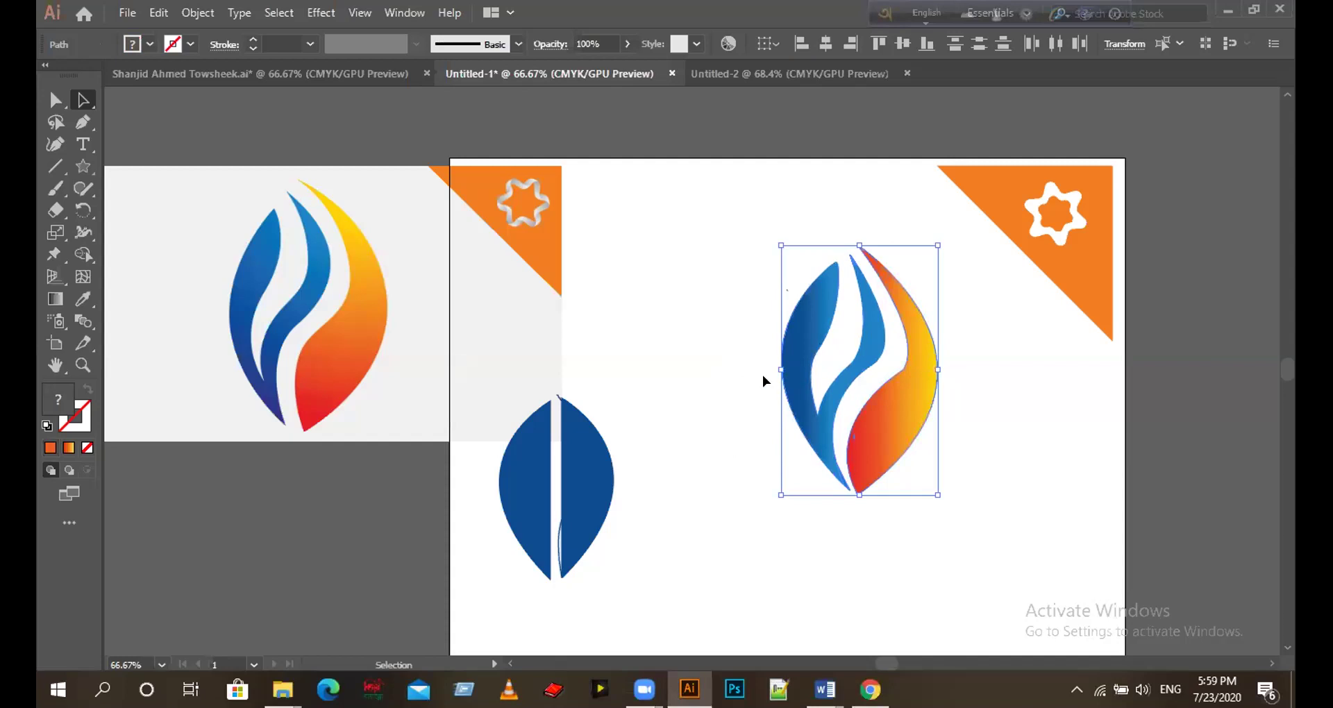
left_click_drag(778, 369, 794, 375)
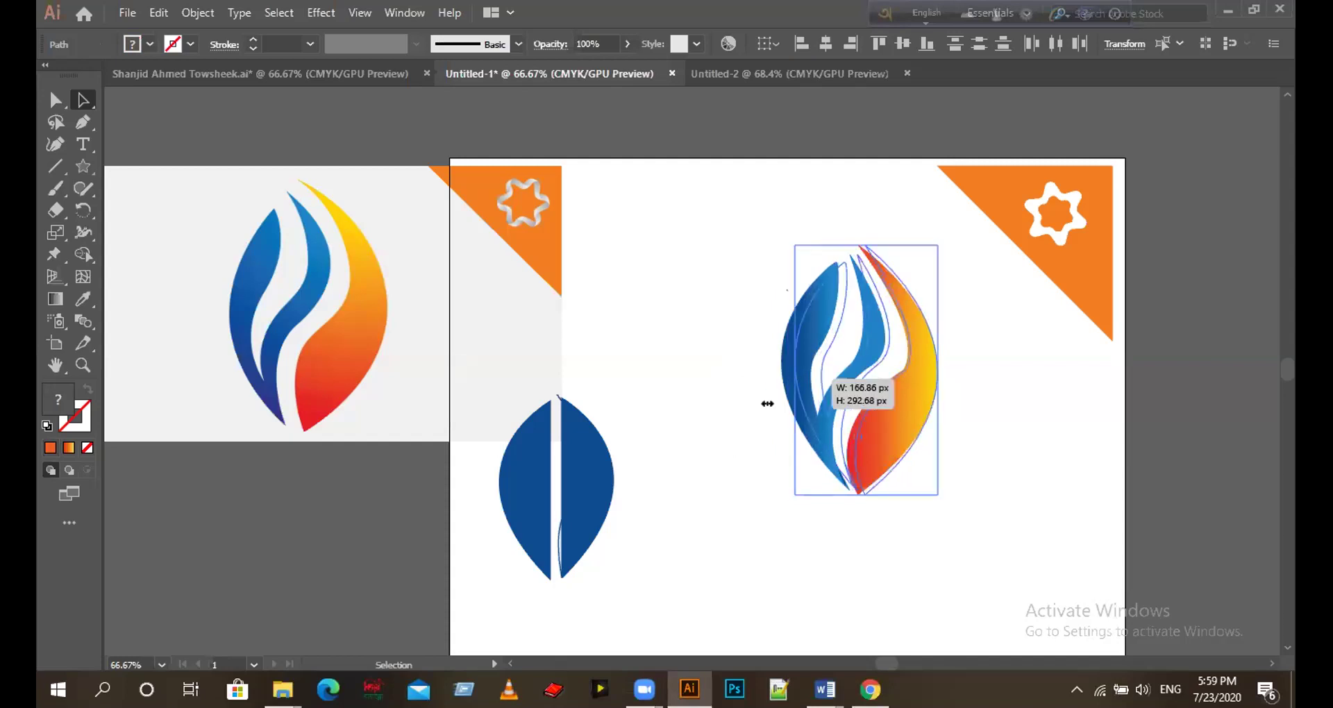
left_click(762, 499)
scroll(1092, 521, "up", 1)
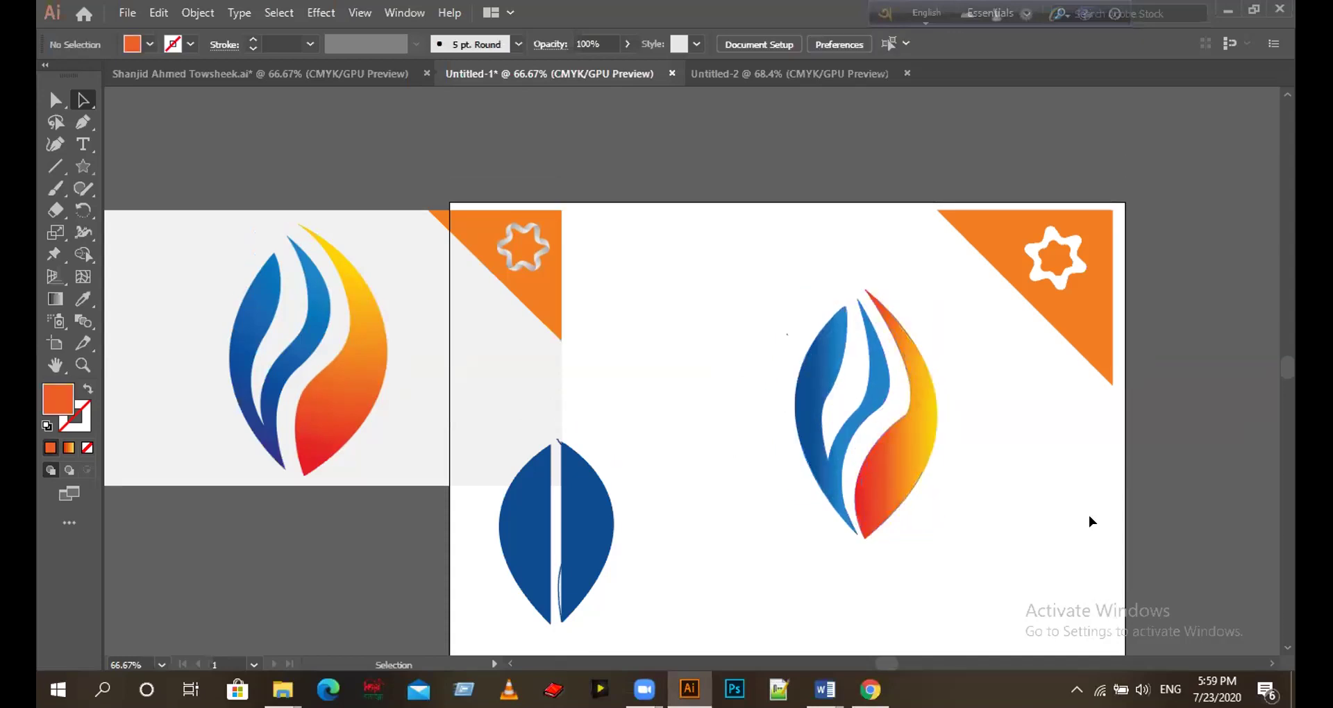